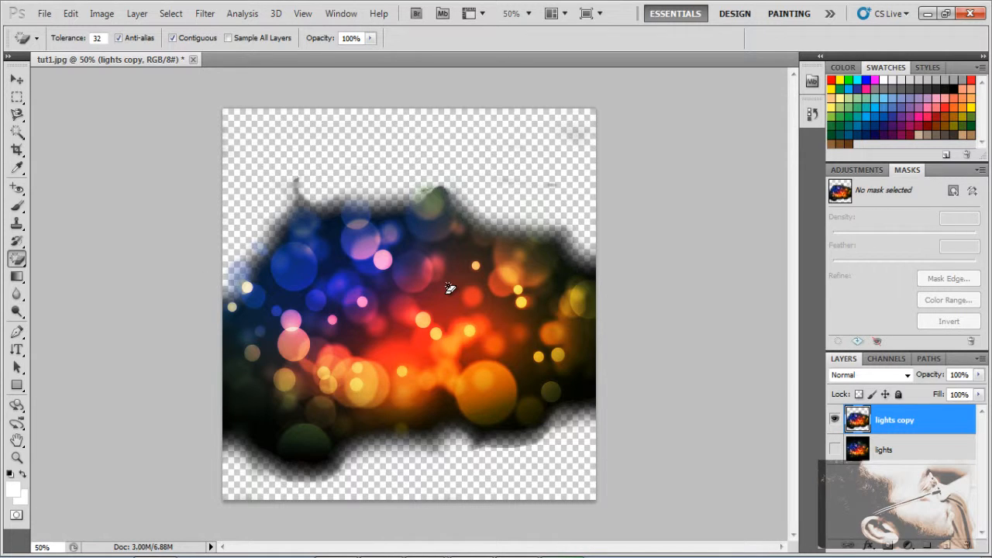
Erase five small bright circles from the lights copy layer with the Magic Eraser at tolerance 32
click(422, 321)
click(246, 288)
click(383, 260)
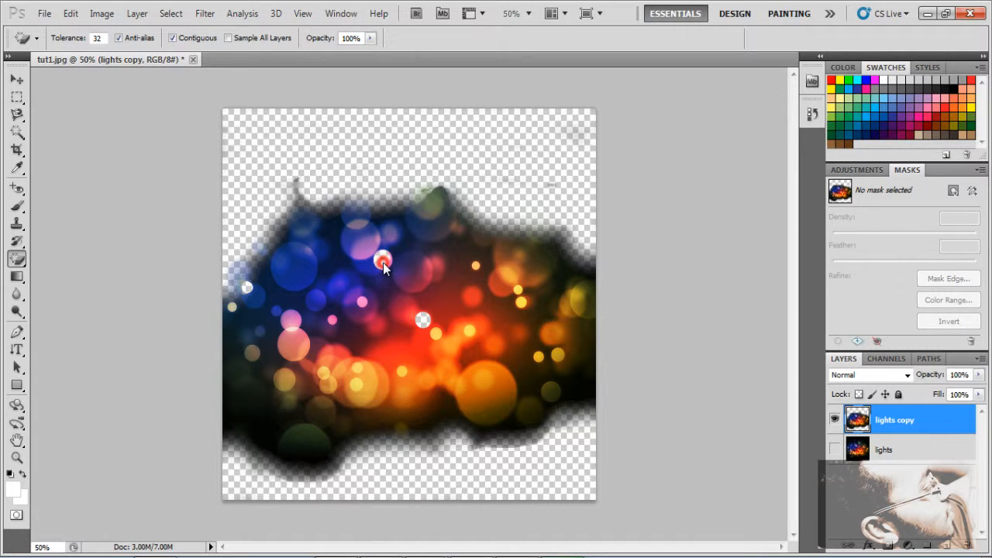
click(521, 301)
click(436, 334)
Make the lights layer visible and move the lights copy layer upward over it
click(835, 450)
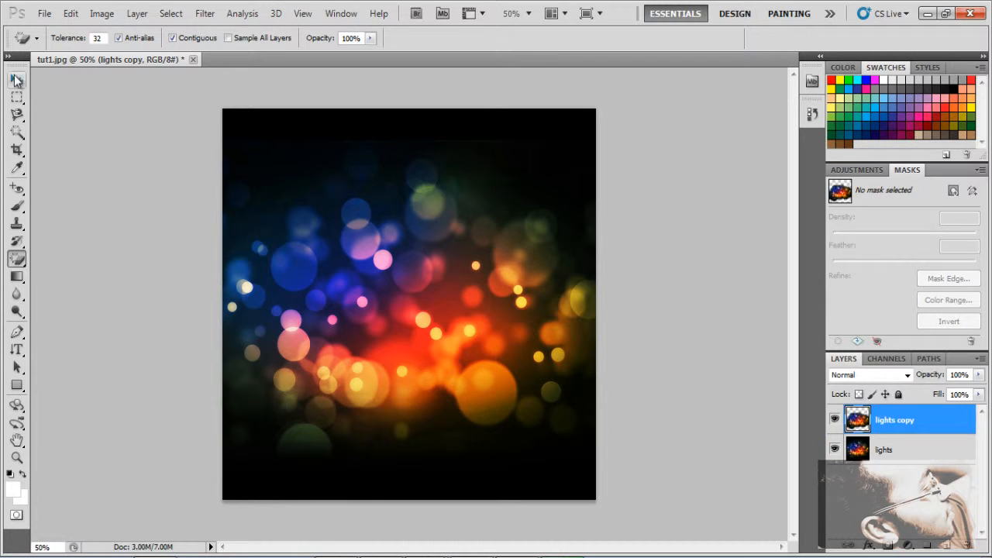
click(16, 80)
drag(486, 134, 485, 107)
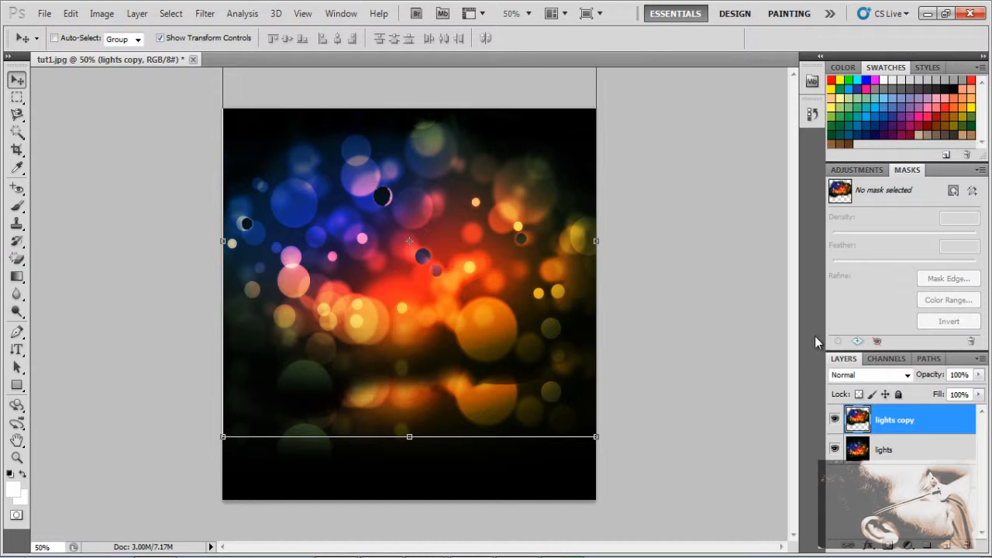
Delete the lights copy layer and keep the lights layer selected
click(900, 419)
key(Delete)
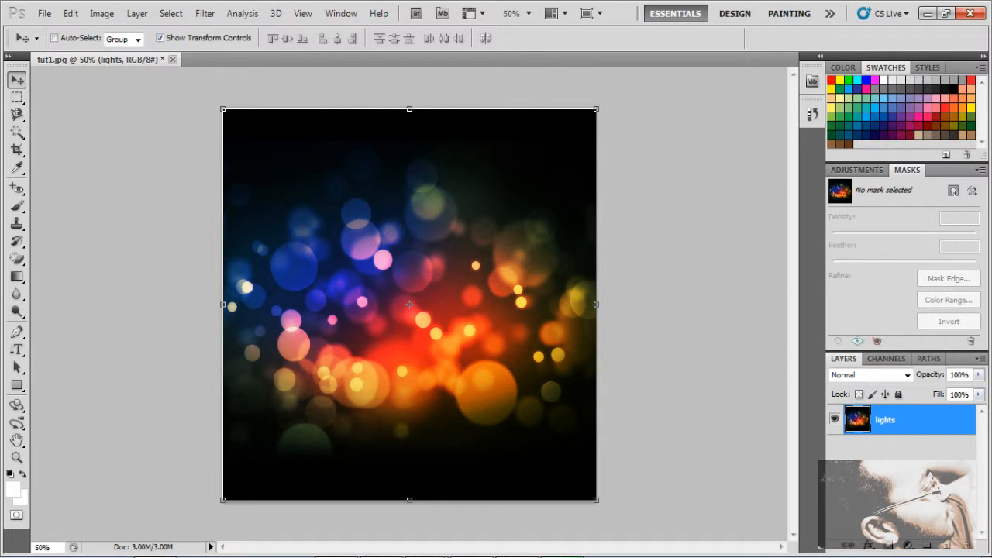
click(911, 412)
Fill five small bright circles around the centre of the lights layer with white using the Paint Bucket
click(20, 279)
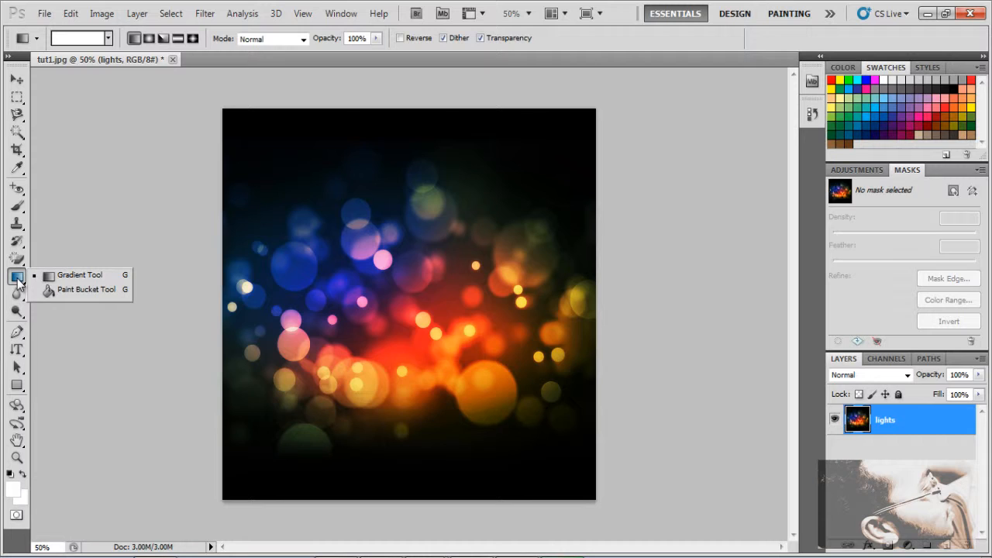
click(56, 295)
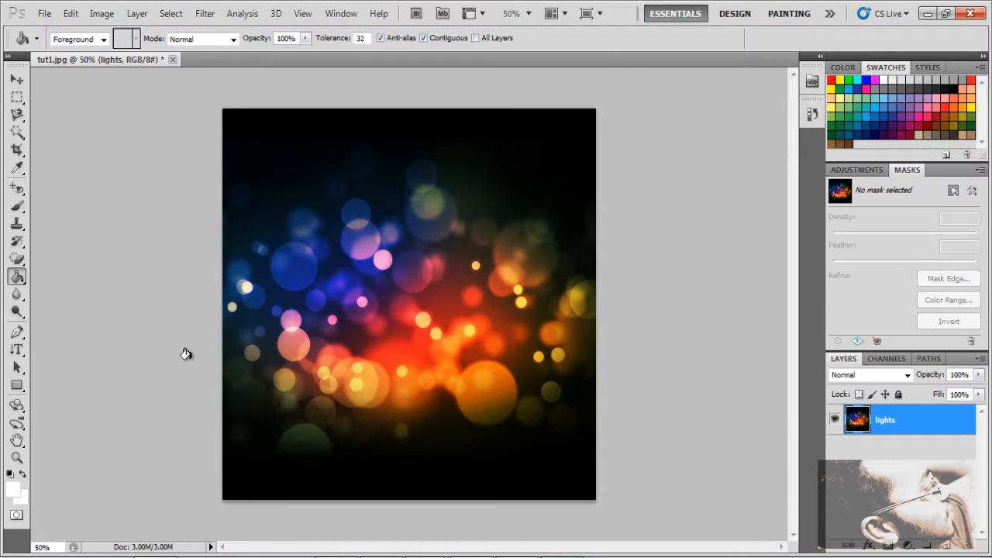
click(474, 266)
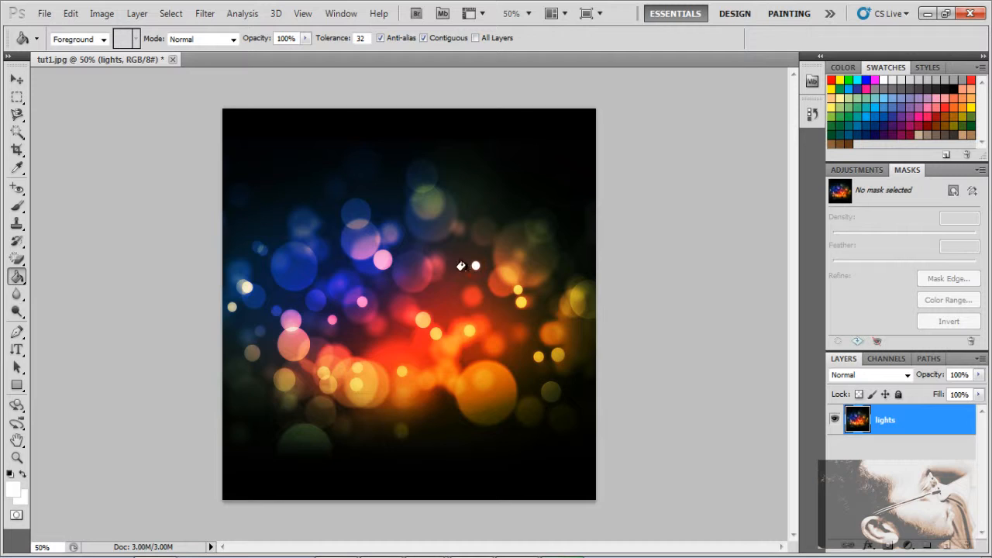
click(421, 319)
click(380, 260)
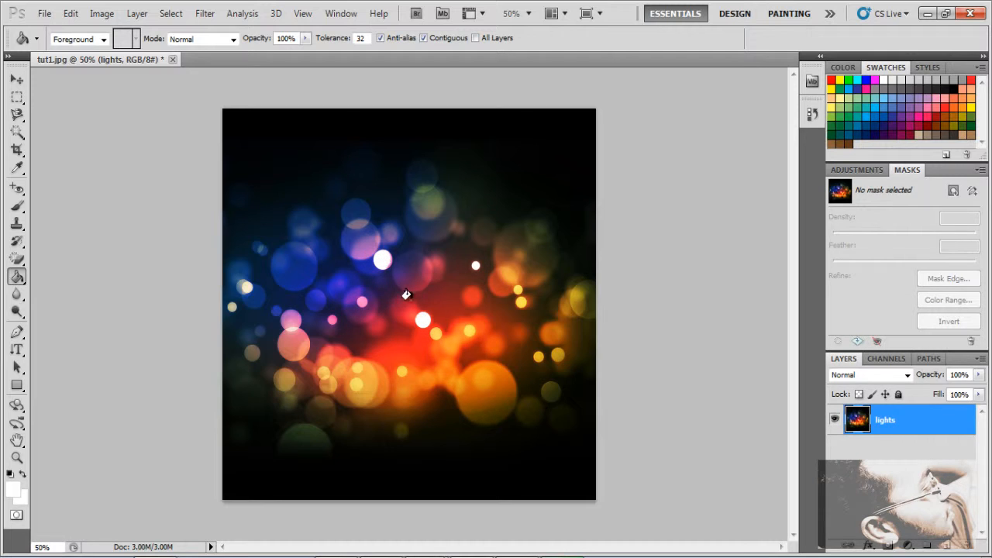
click(470, 332)
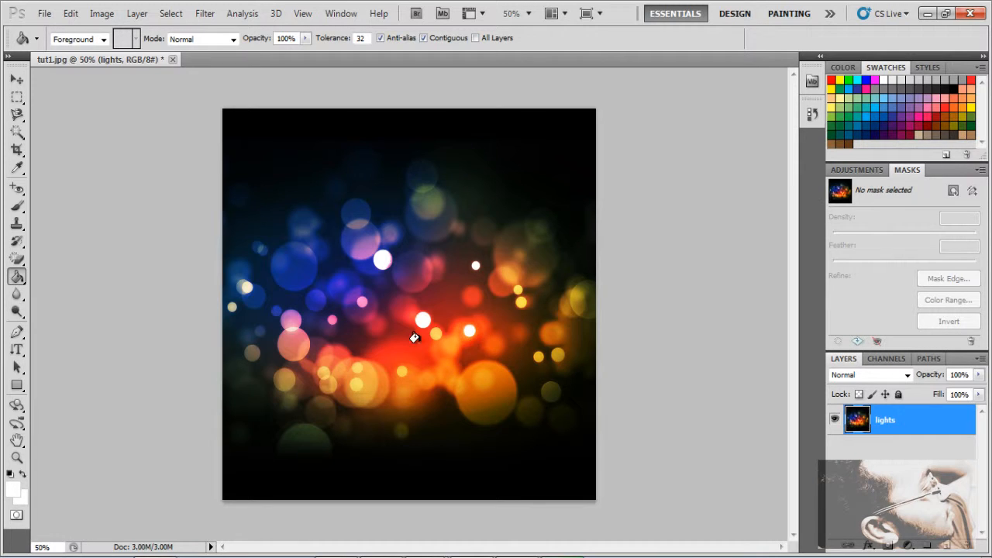
click(520, 302)
Try a white fill on the dark background, undo it, and fill three more small circles with white
click(460, 187)
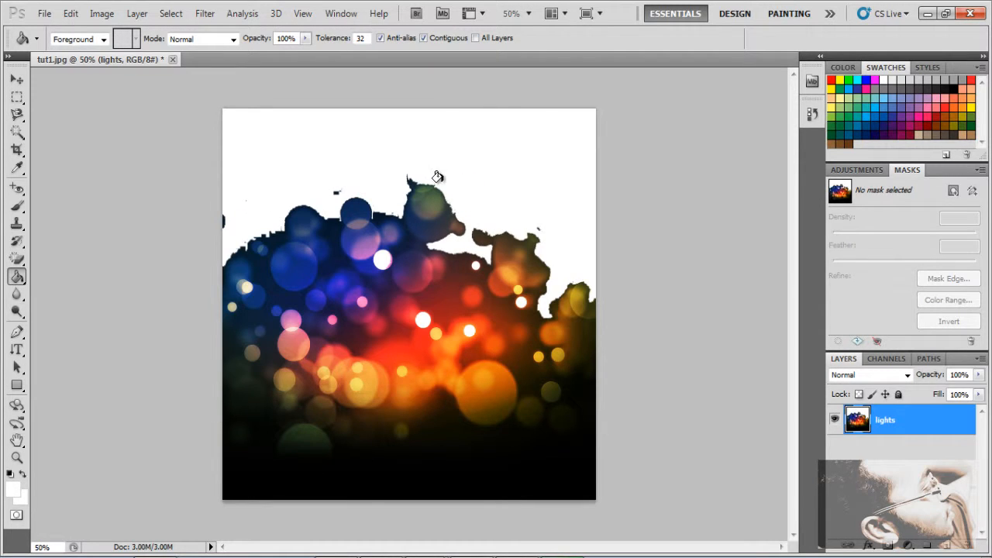
key(ctrl+z)
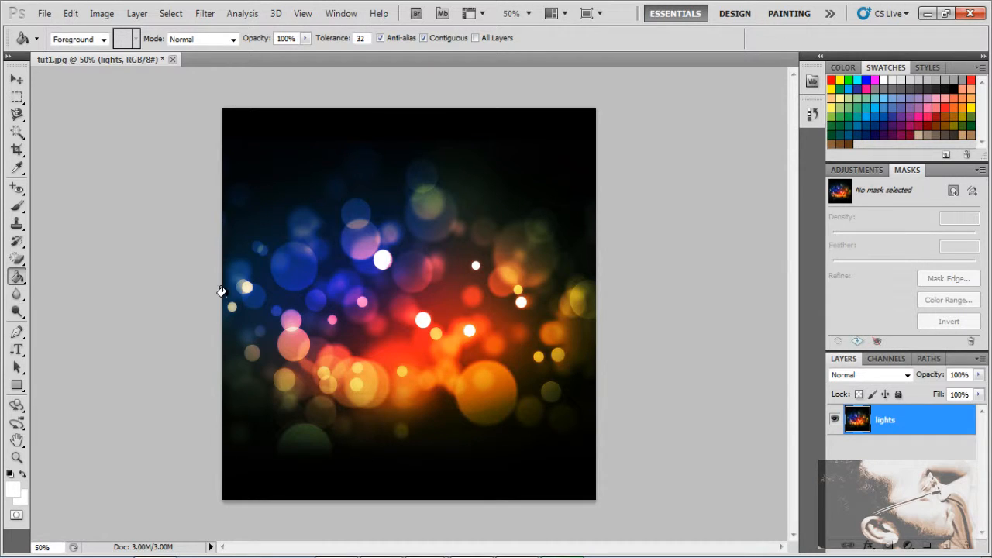
click(331, 318)
click(361, 301)
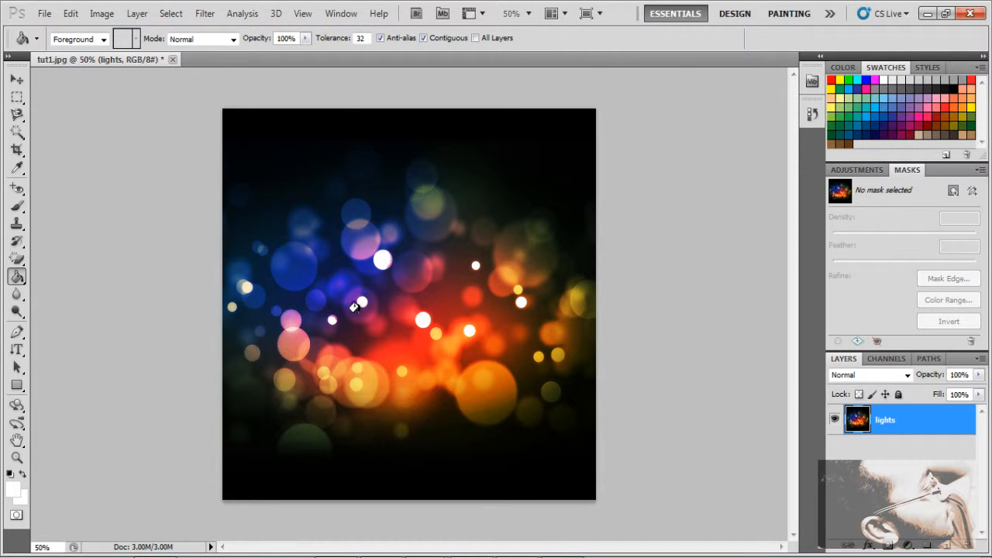
click(401, 370)
Set the foreground colour to bright red and fill two of the upper white circles with it
click(15, 494)
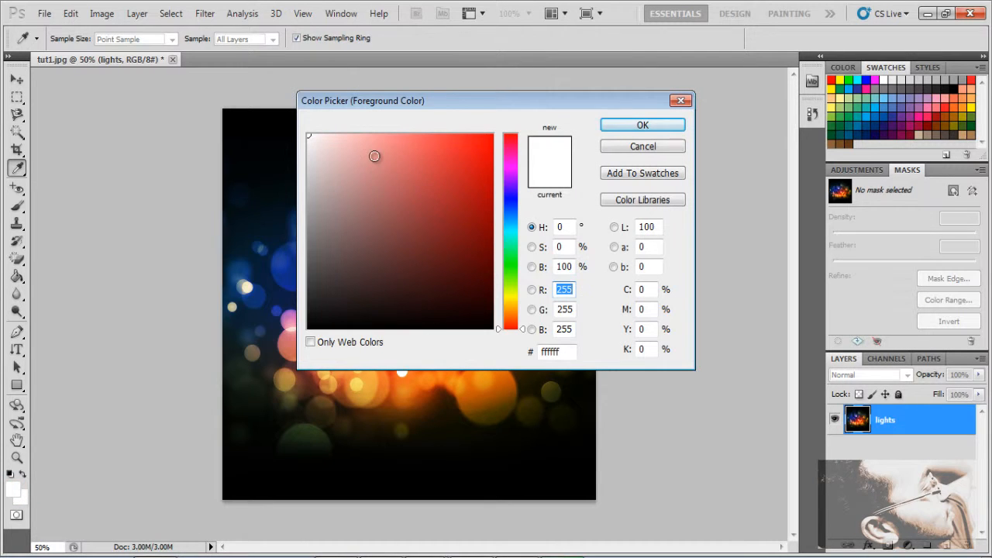
click(492, 135)
click(609, 124)
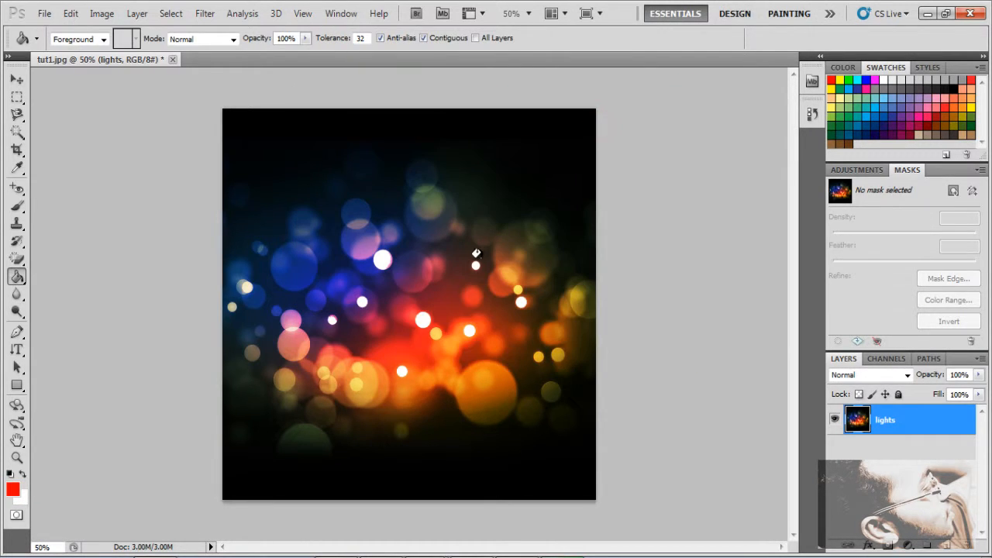
click(381, 260)
Soften the edge of the larger red circle with the Blur tool at brush size 100 and 50% strength
click(21, 297)
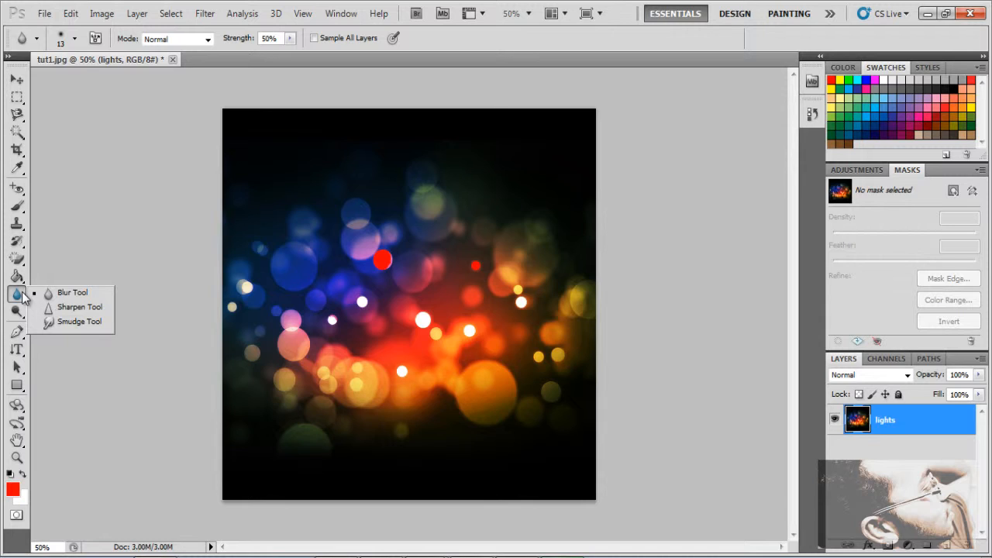
click(81, 295)
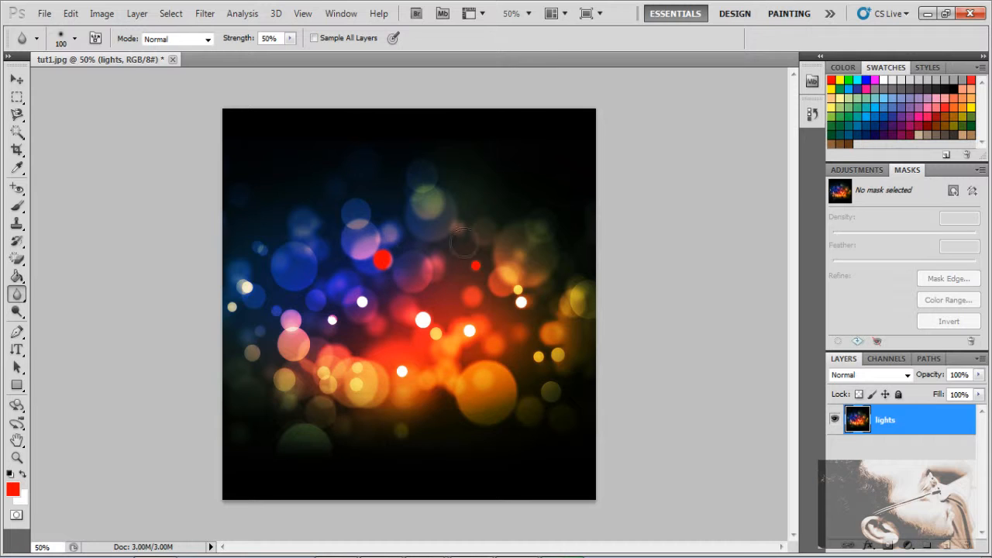
Compare the image before and after the blur by switching between the last two history states
click(812, 115)
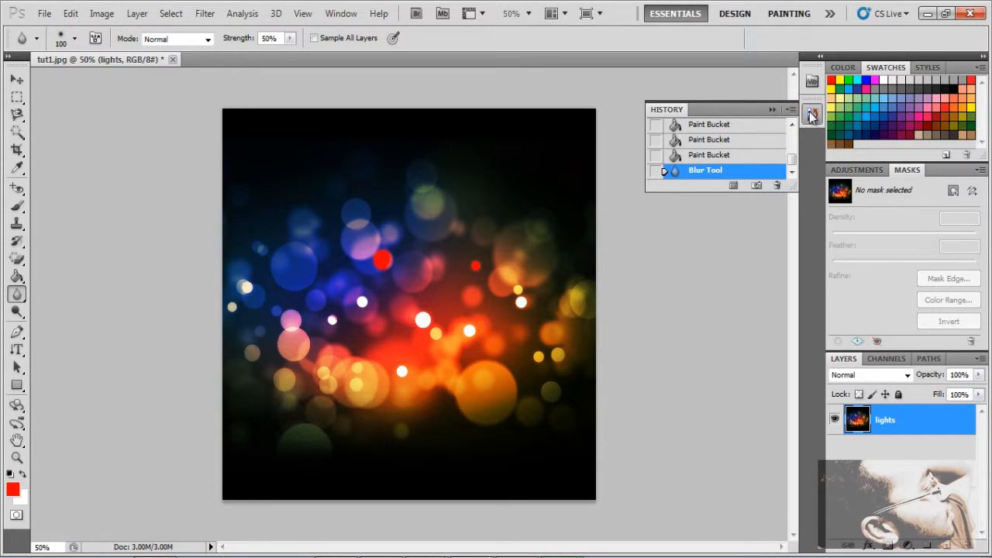
click(712, 155)
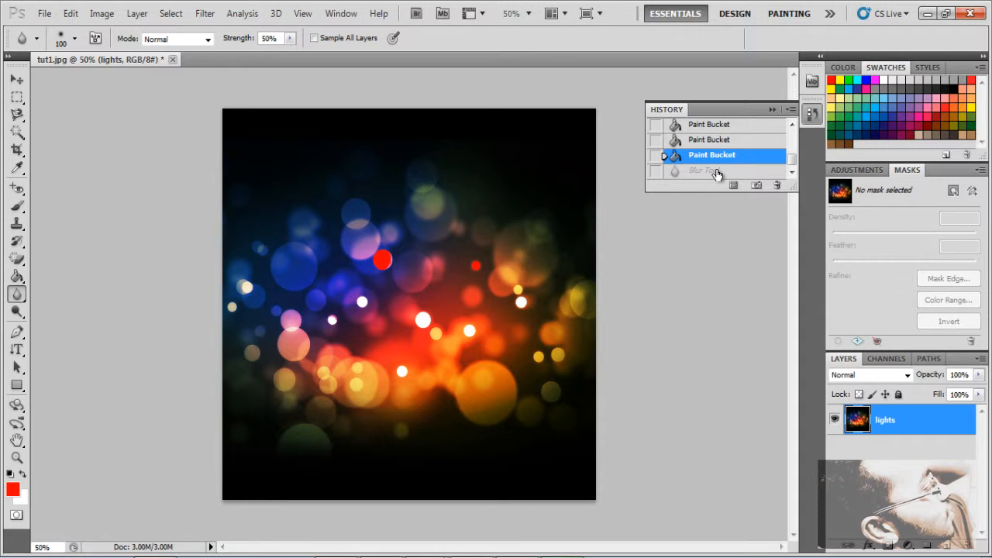
click(717, 169)
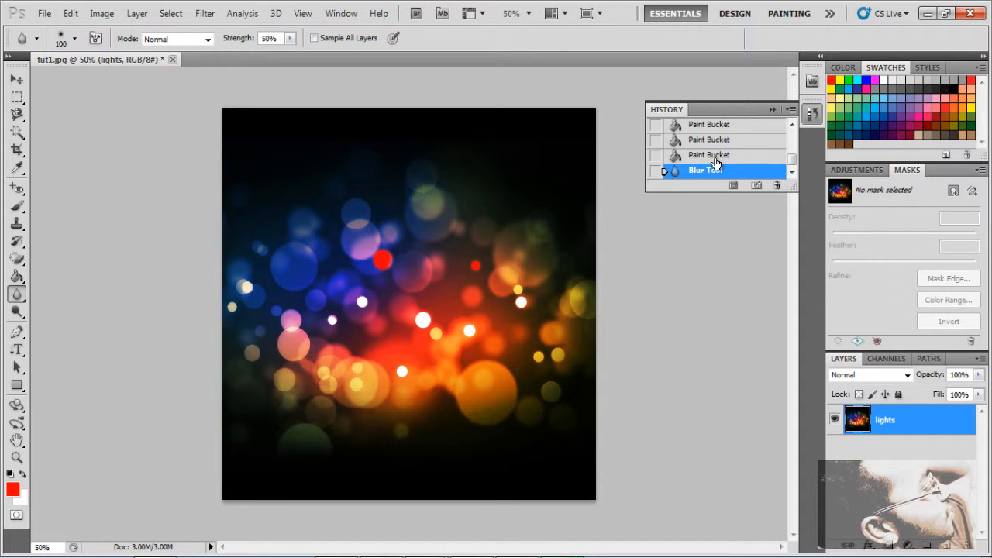
click(716, 159)
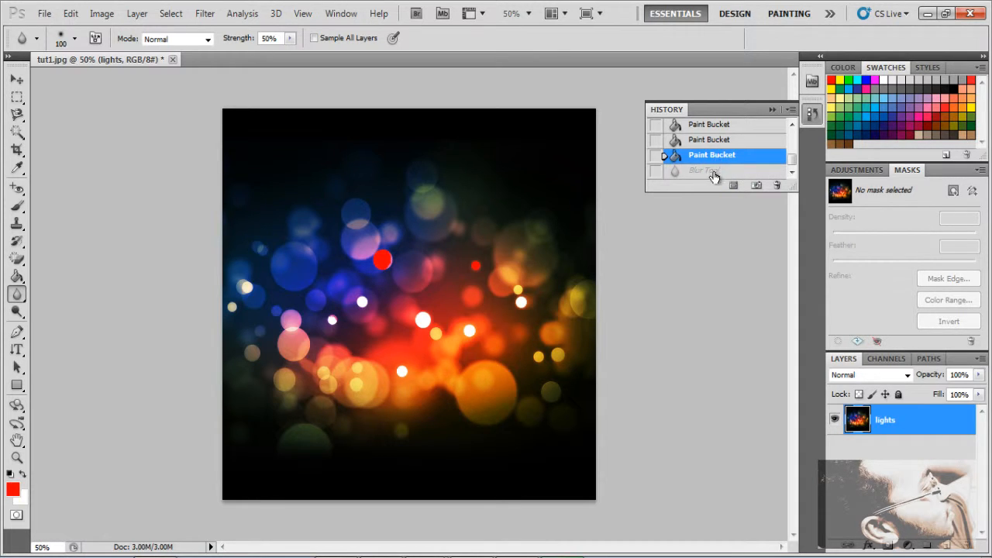
click(713, 172)
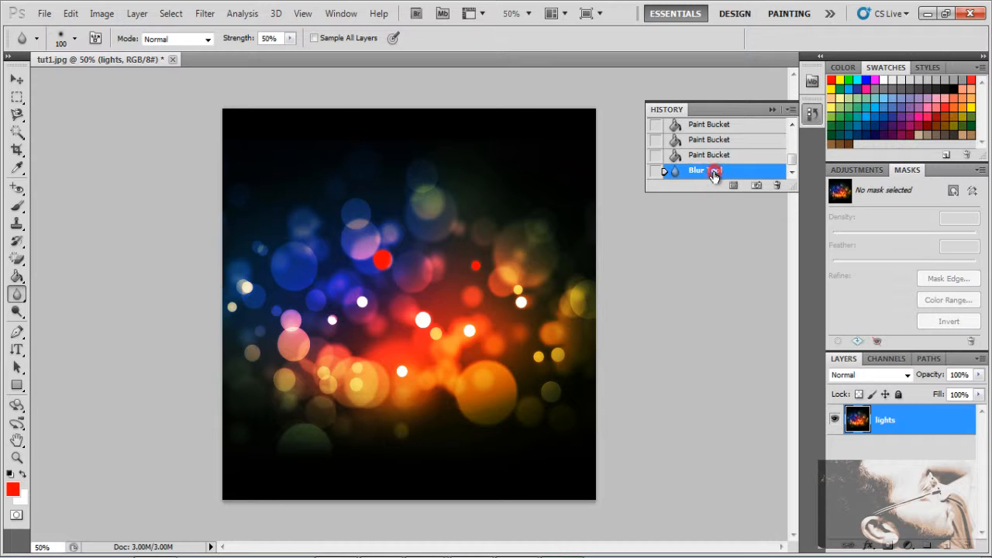
click(773, 110)
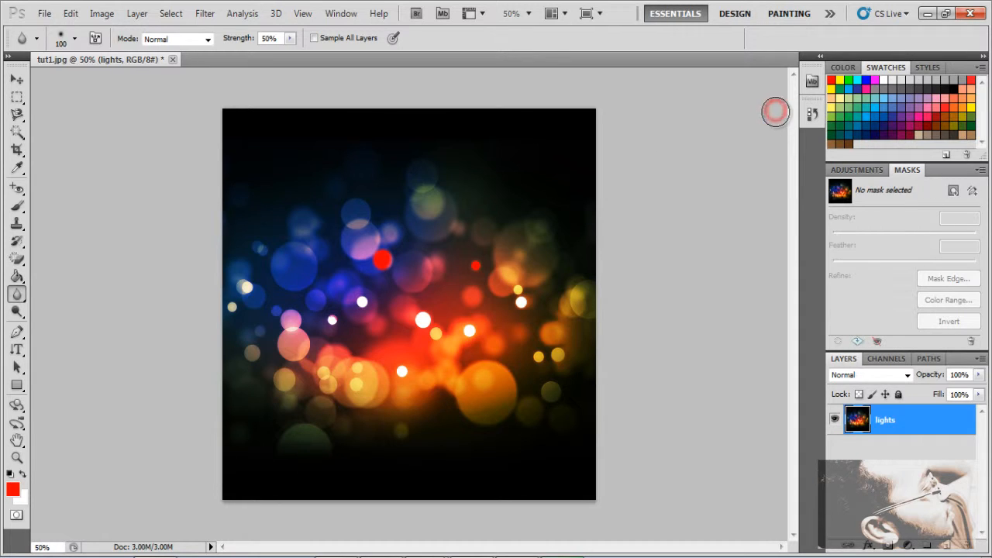
Sharpen the area around the smaller red circle with the Sharpen tool at brush size 60
click(17, 294)
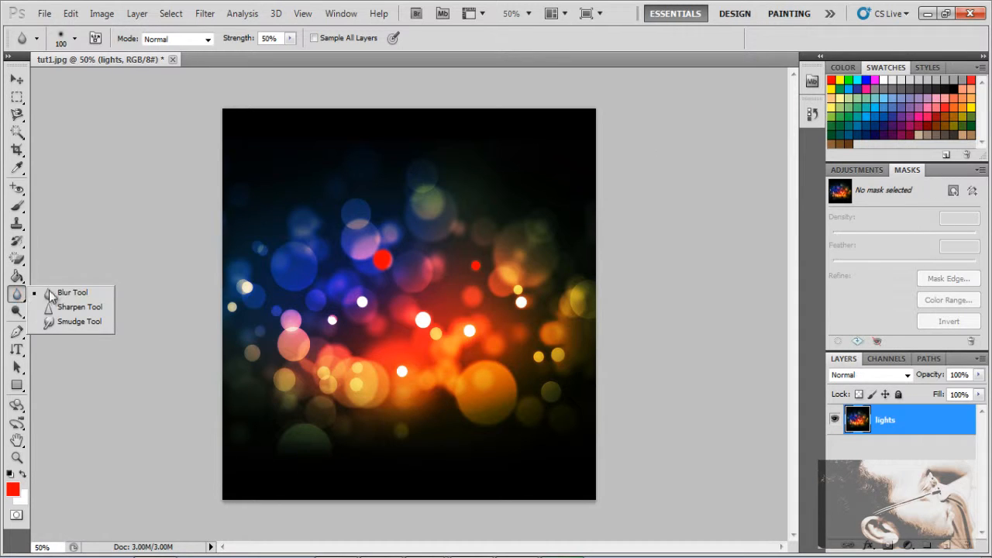
click(92, 308)
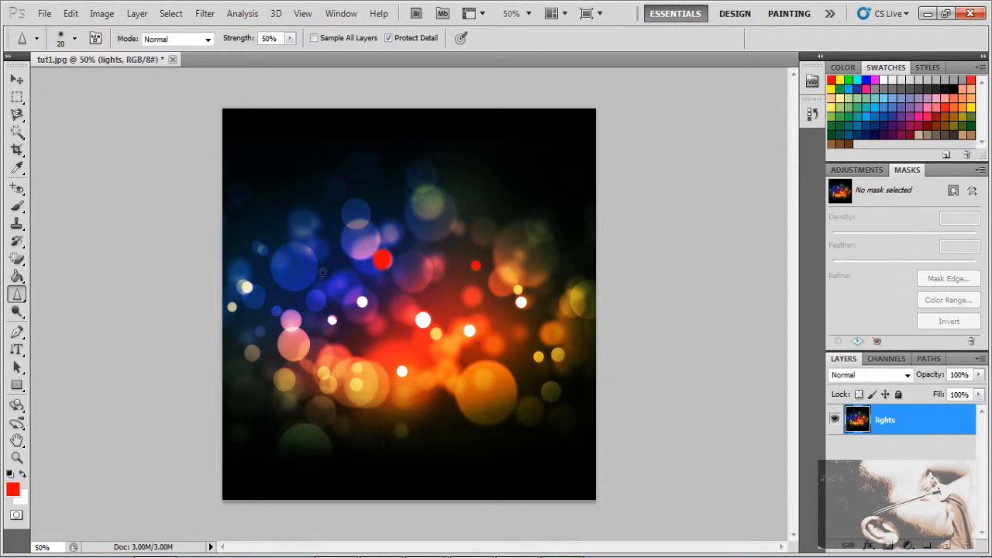
key(bracketright)
key(bracketright)
key(bracketright)
key(bracketright)
key(bracketright)
key(bracketright)
key(bracketright)
key(bracketright)
key(bracketright)
key(bracketright)
key(bracketright)
key(bracketright)
key(bracketleft)
key(bracketleft)
key(bracketleft)
key(bracketleft)
key(bracketleft)
key(bracketleft)
drag(471, 268, 468, 258)
Smudge the blue circle above the larger red one with the Smudge tool at brush size 70, undoing trial strokes
click(25, 294)
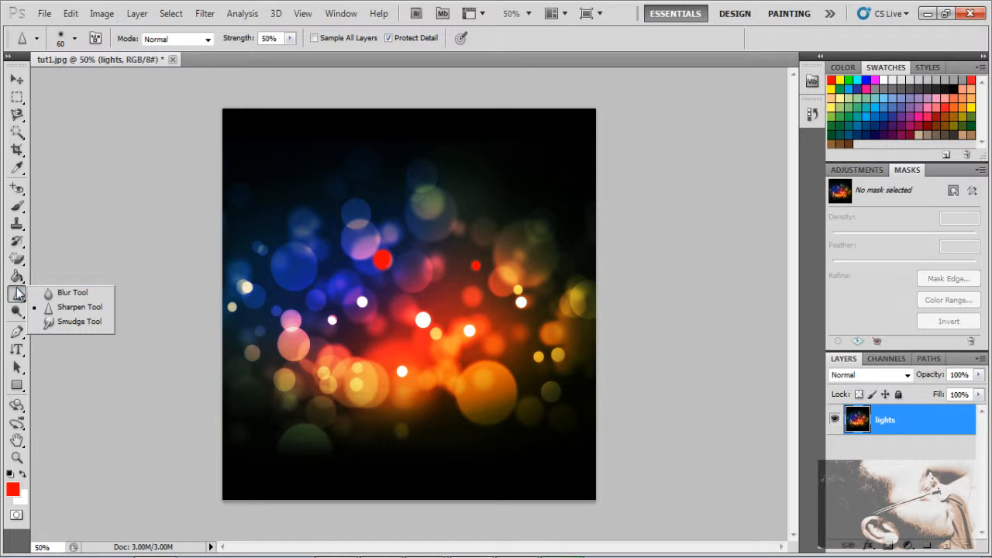
click(91, 324)
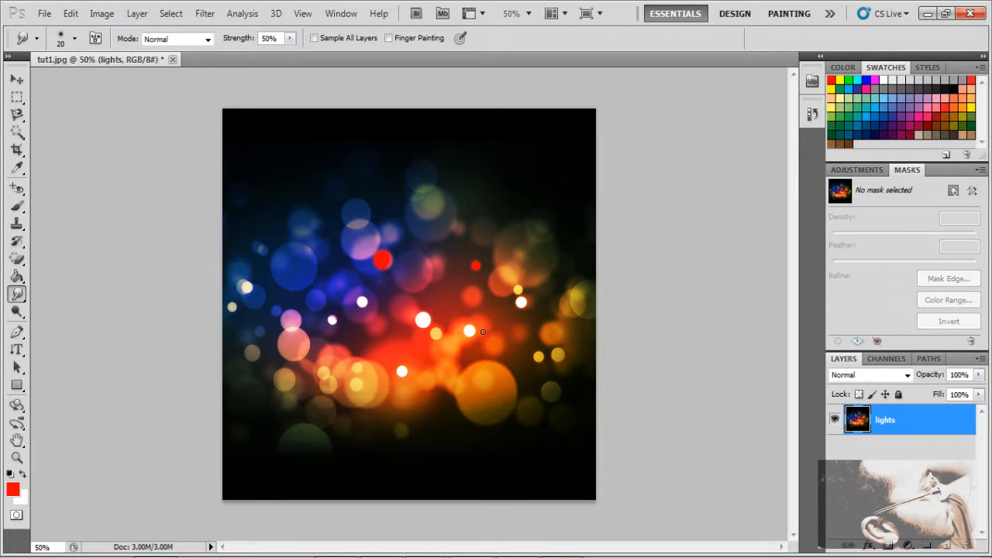
key(bracketright)
key(bracketright)
key(bracketright)
mouse_move(361, 235)
mouse_down()
mouse_move(364, 248)
mouse_move(359, 229)
mouse_up()
key(bracketleft)
key(bracketleft)
key(bracketleft)
key(ctrl+z)
key(bracketright)
mouse_move(358, 227)
mouse_down()
mouse_move(368, 242)
mouse_move(372, 209)
mouse_move(347, 226)
mouse_move(359, 222)
mouse_move(356, 210)
mouse_move(362, 227)
mouse_move(352, 212)
mouse_move(373, 223)
mouse_move(388, 200)
mouse_move(345, 215)
mouse_move(379, 191)
mouse_move(408, 203)
mouse_move(345, 208)
mouse_move(387, 199)
mouse_move(404, 211)
mouse_move(373, 205)
mouse_move(407, 203)
mouse_move(414, 213)
mouse_move(458, 203)
mouse_move(390, 237)
mouse_up()
key(ctrl+z)
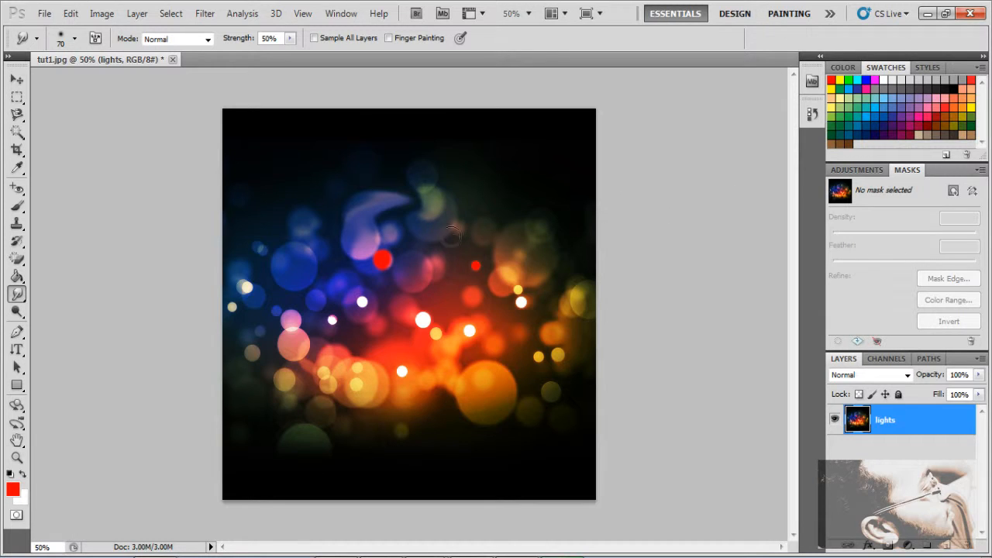
Smudge the remaining lights across the image into flowing swirls with brush size 70 and 50% strength
mouse_move(350, 228)
mouse_down()
mouse_move(422, 249)
mouse_move(428, 276)
mouse_move(375, 244)
mouse_move(398, 248)
mouse_move(404, 320)
mouse_move(374, 286)
mouse_move(379, 255)
mouse_move(412, 317)
mouse_move(303, 320)
mouse_move(345, 266)
mouse_move(362, 284)
mouse_move(387, 261)
mouse_move(406, 271)
mouse_move(395, 339)
mouse_move(316, 333)
mouse_move(342, 288)
mouse_up()
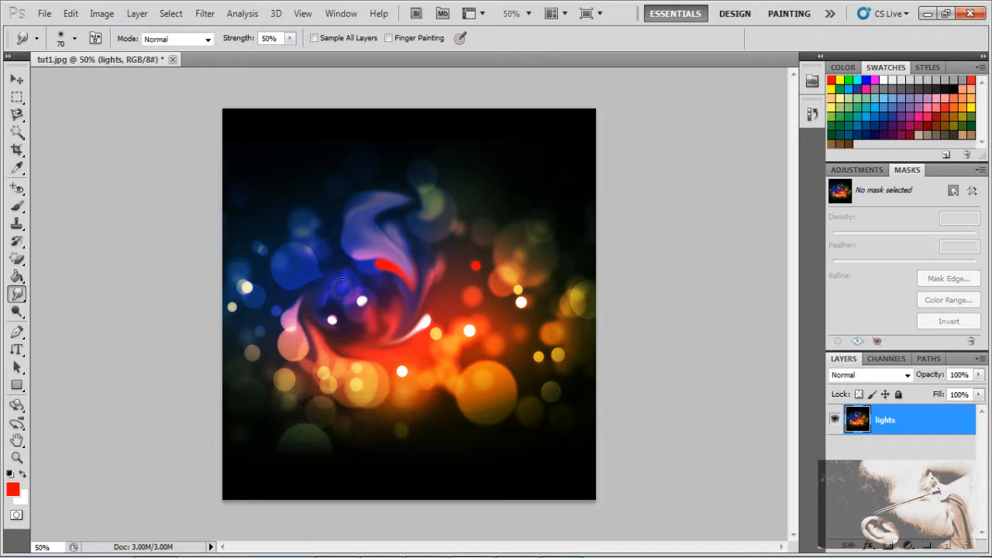
mouse_move(415, 296)
mouse_down()
mouse_move(370, 365)
mouse_move(306, 323)
mouse_move(343, 284)
mouse_up()
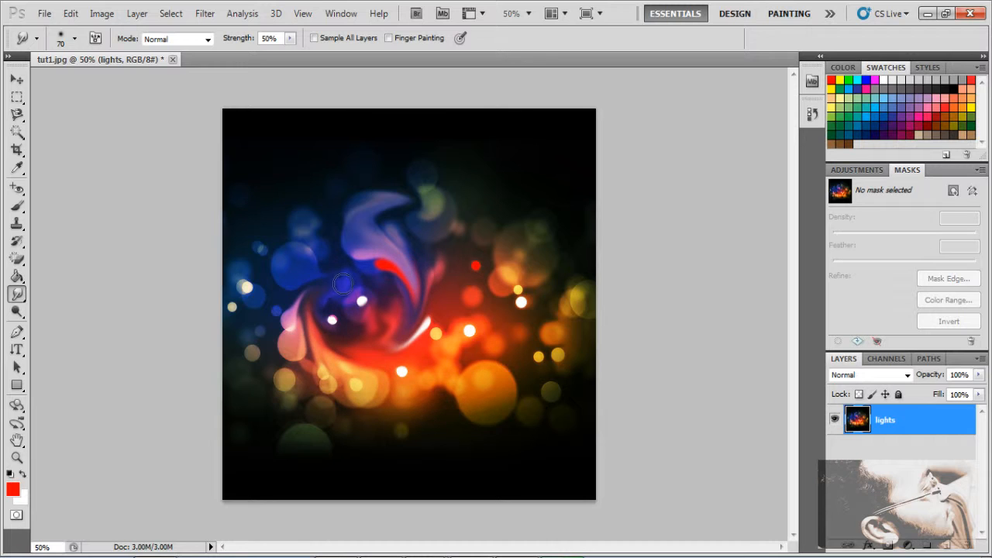
mouse_move(380, 203)
mouse_down()
mouse_move(473, 232)
mouse_move(476, 297)
mouse_move(462, 229)
mouse_move(422, 192)
mouse_move(361, 201)
mouse_move(349, 218)
mouse_move(351, 234)
mouse_move(357, 201)
mouse_move(391, 183)
mouse_move(440, 196)
mouse_move(449, 217)
mouse_move(363, 207)
mouse_move(391, 183)
mouse_move(455, 190)
mouse_move(483, 234)
mouse_up()
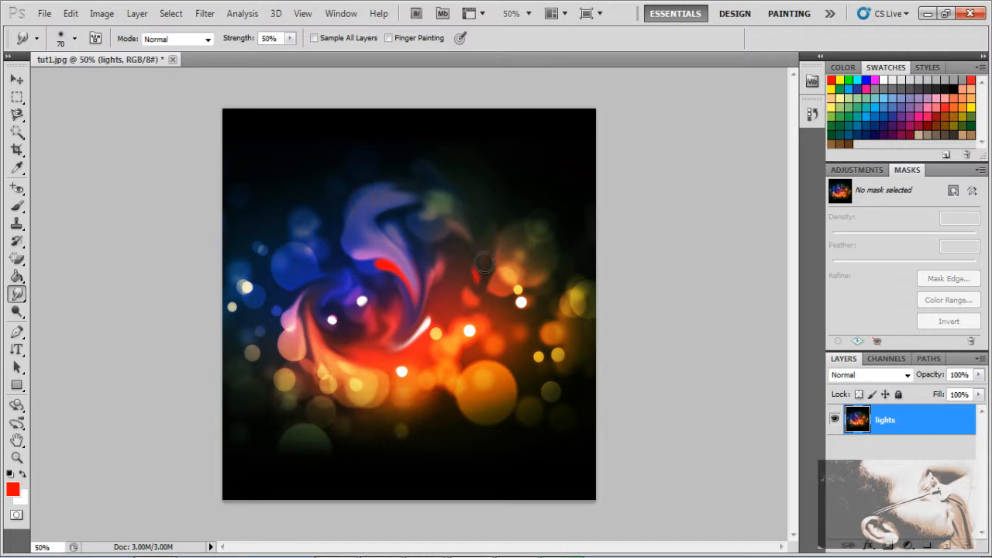
mouse_move(360, 391)
mouse_down()
mouse_move(309, 343)
mouse_move(305, 303)
mouse_move(364, 310)
mouse_move(320, 372)
mouse_up()
mouse_move(426, 360)
mouse_down()
mouse_move(464, 325)
mouse_move(500, 372)
mouse_move(442, 404)
mouse_move(481, 326)
mouse_up()
mouse_move(518, 445)
mouse_down()
mouse_move(465, 364)
mouse_move(560, 274)
mouse_move(491, 329)
mouse_move(562, 282)
mouse_move(514, 456)
mouse_move(582, 266)
mouse_move(558, 387)
mouse_move(469, 237)
mouse_up()
mouse_move(282, 454)
mouse_down()
mouse_move(265, 268)
mouse_move(257, 401)
mouse_move(250, 326)
mouse_move(260, 266)
mouse_move(252, 381)
mouse_move(327, 432)
mouse_move(498, 443)
mouse_move(365, 421)
mouse_move(460, 386)
mouse_move(290, 377)
mouse_move(397, 379)
mouse_move(459, 440)
mouse_move(344, 529)
mouse_up()
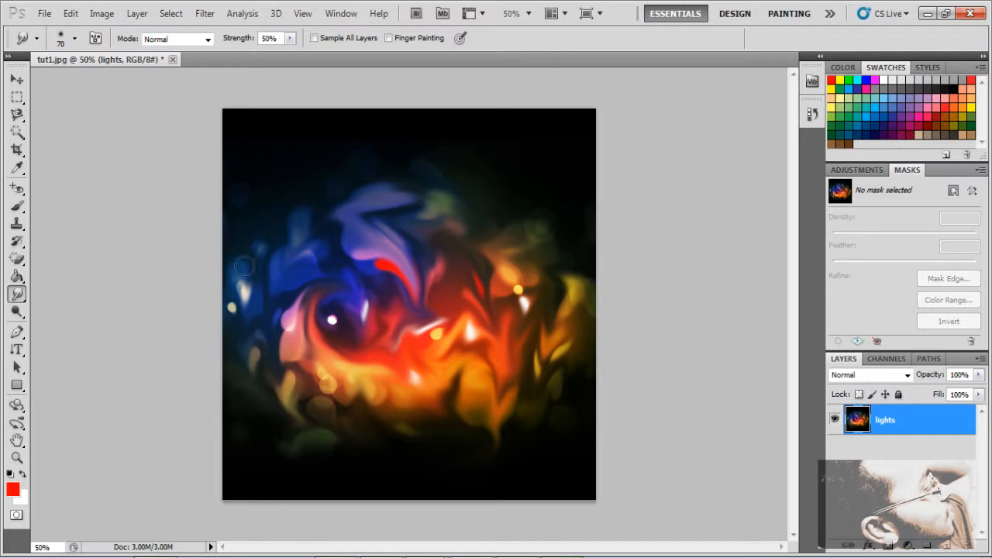
drag(244, 330, 254, 357)
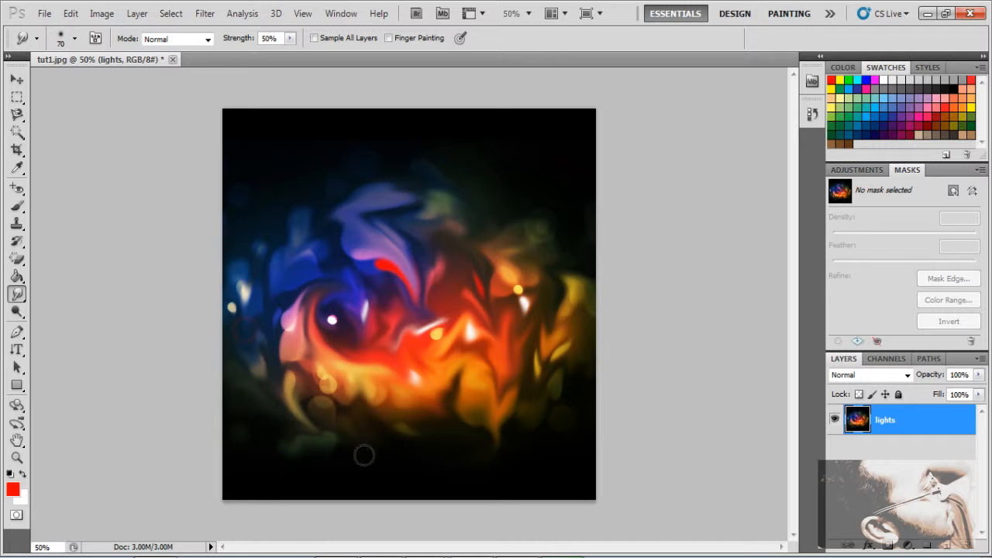
mouse_move(586, 442)
mouse_down()
mouse_move(473, 466)
mouse_move(403, 455)
mouse_up()
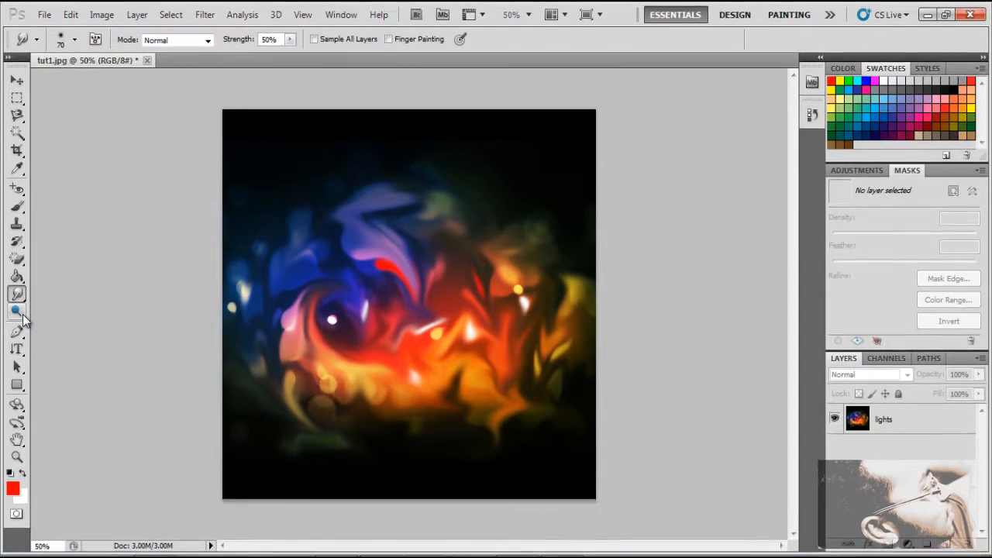
Lighten the upper blue and violet swirls on the lights layer with the Dodge tool at size 65, Midtones, 50% exposure
click(23, 312)
click(23, 317)
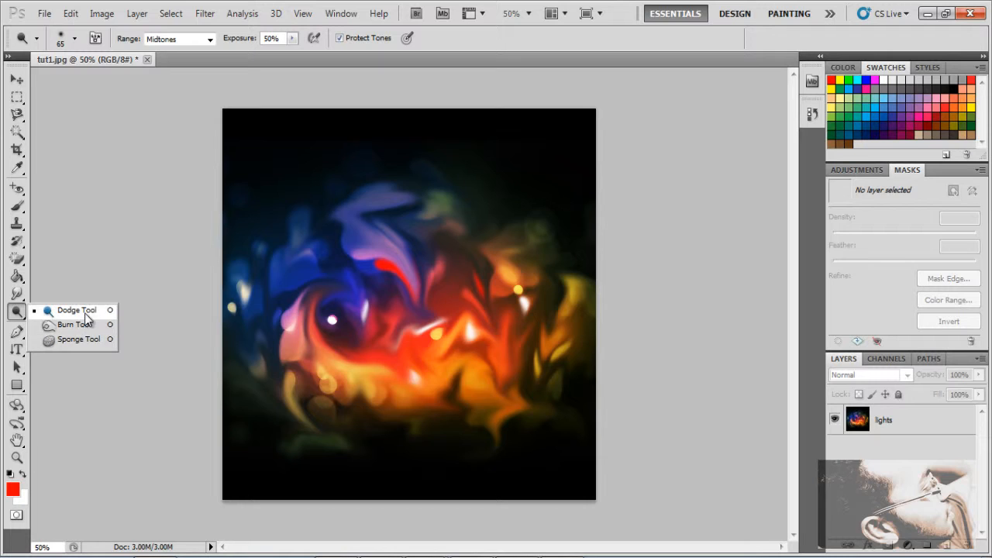
click(86, 311)
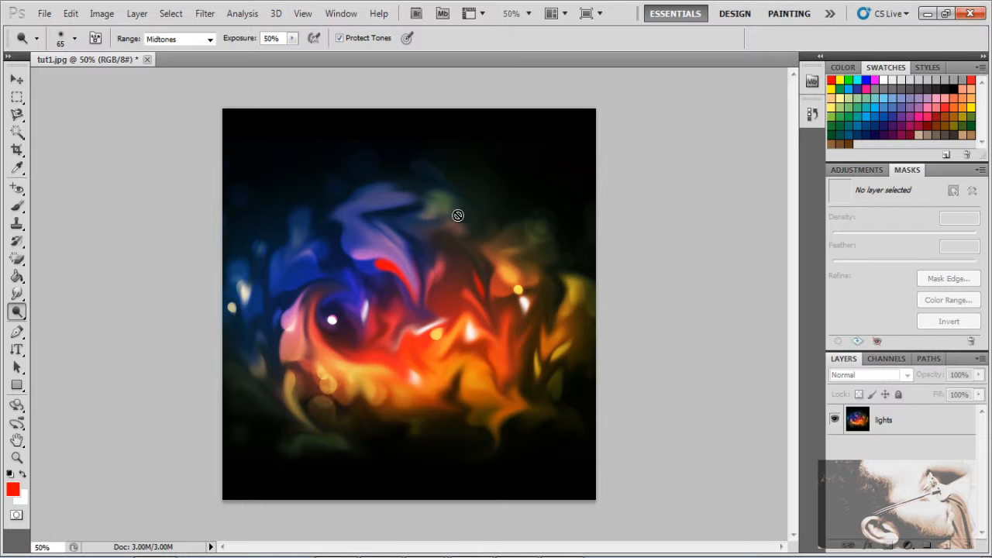
click(915, 423)
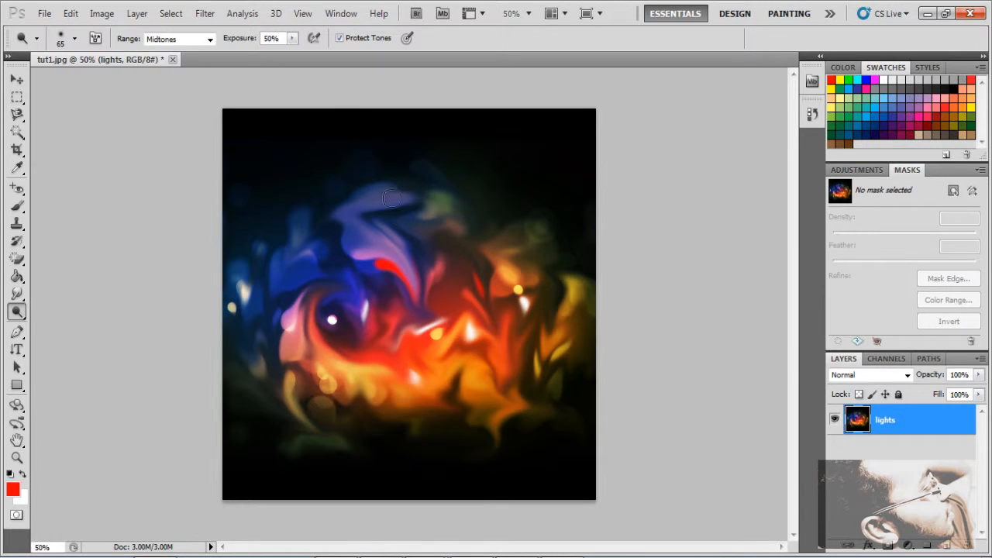
click(341, 200)
drag(360, 198, 418, 194)
click(331, 196)
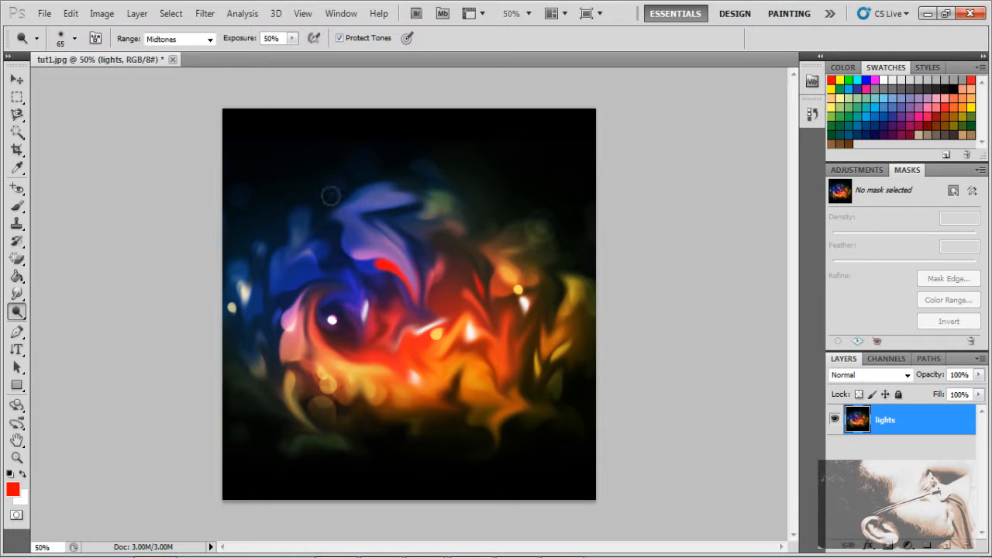
mouse_move(356, 220)
mouse_down()
mouse_move(452, 222)
mouse_move(475, 203)
mouse_move(375, 226)
mouse_move(380, 201)
mouse_move(369, 191)
mouse_move(363, 206)
mouse_move(335, 211)
mouse_move(450, 202)
mouse_move(449, 191)
mouse_move(419, 209)
mouse_move(397, 207)
mouse_move(350, 190)
mouse_move(349, 210)
mouse_move(380, 217)
mouse_move(447, 204)
mouse_move(366, 192)
mouse_move(338, 218)
mouse_move(449, 194)
mouse_move(421, 183)
mouse_move(349, 205)
mouse_move(462, 206)
mouse_move(397, 186)
mouse_move(367, 196)
mouse_move(398, 203)
mouse_move(370, 197)
mouse_move(418, 218)
mouse_up()
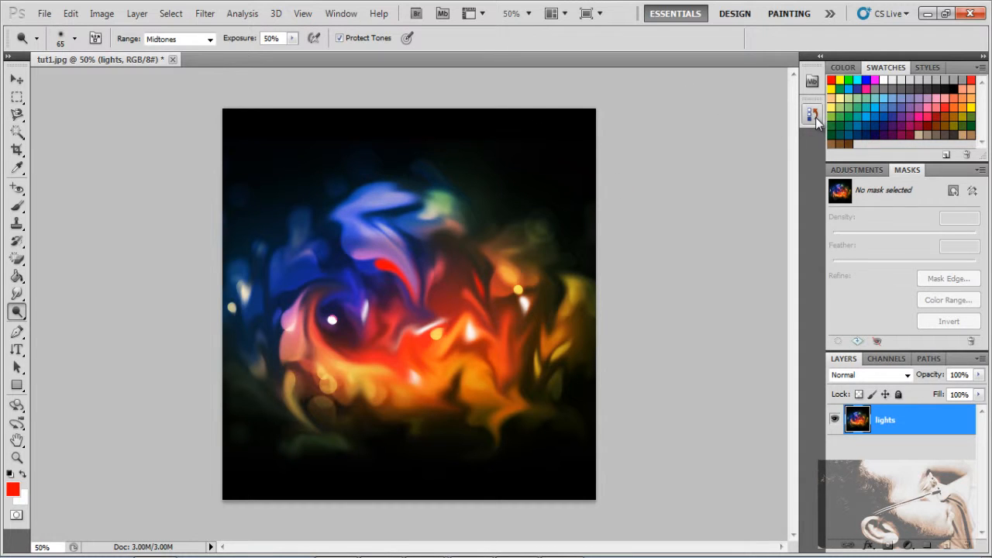
Compare the image before and after dodging by switching between the last Smudge and last Dodge history states
click(811, 116)
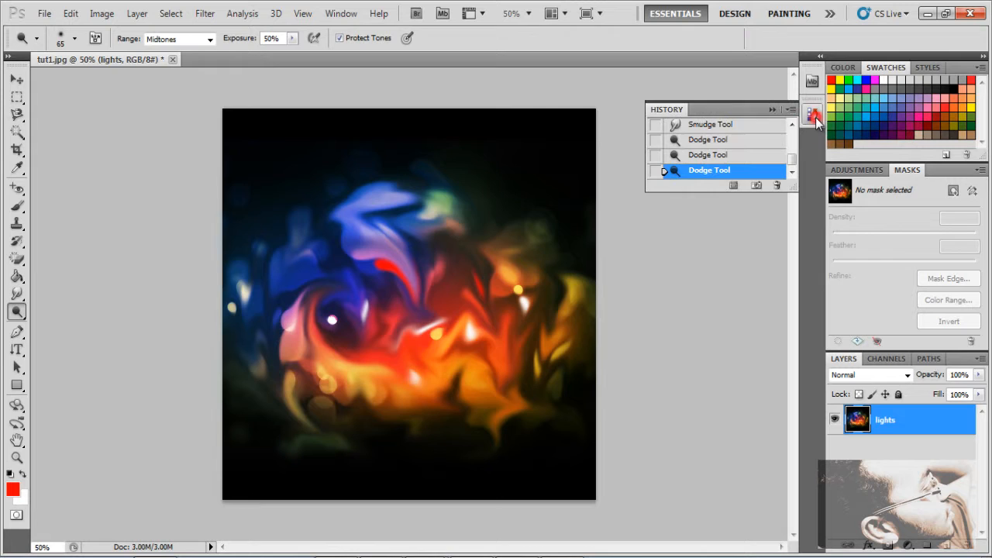
click(751, 133)
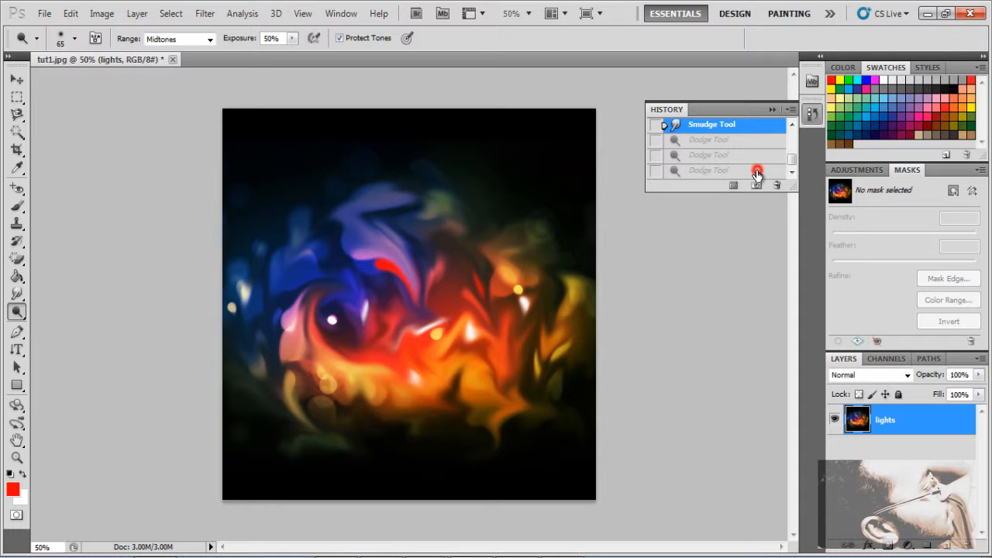
click(756, 170)
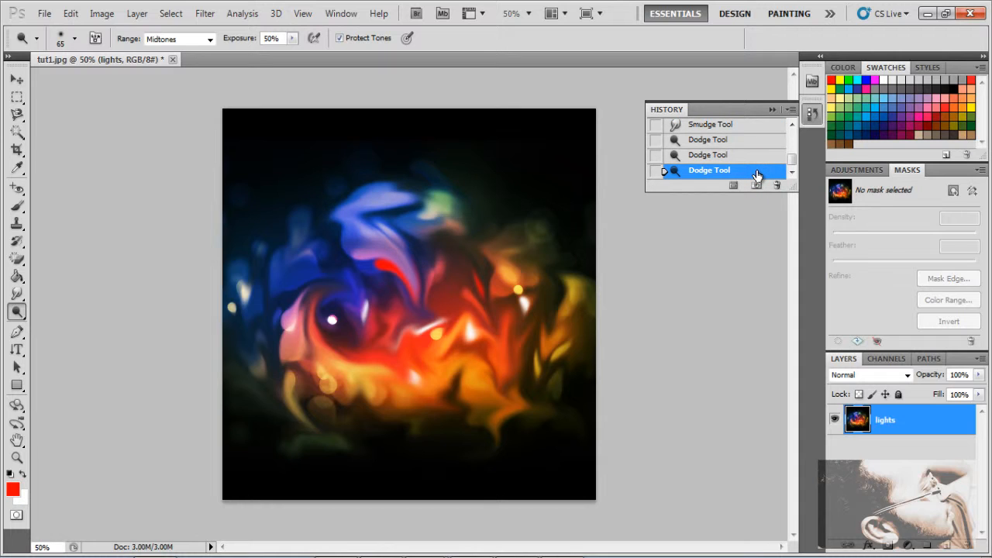
click(752, 124)
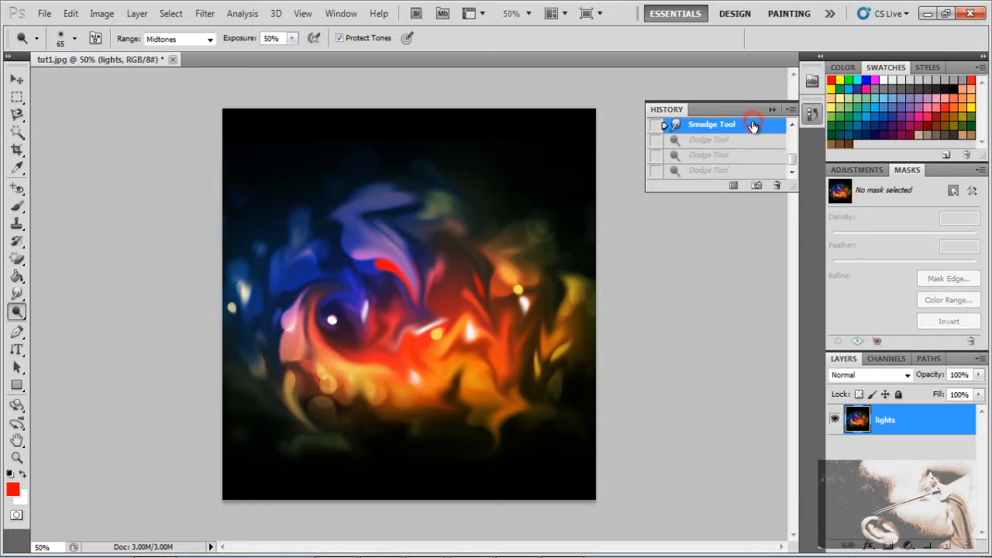
click(763, 170)
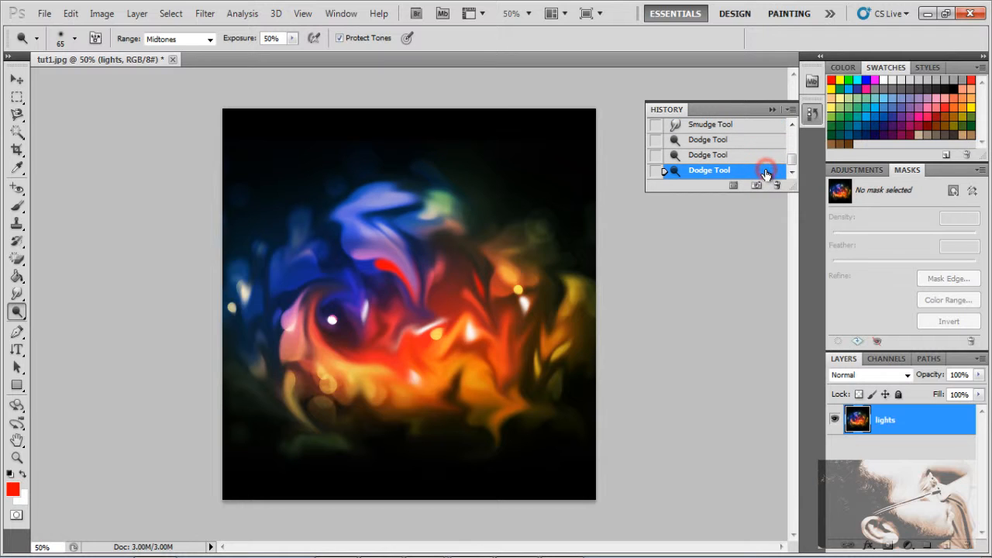
click(775, 110)
Darken the red and orange swirls in the image's centre with the Burn tool at brush size 100, Midtones, 50% exposure
click(16, 312)
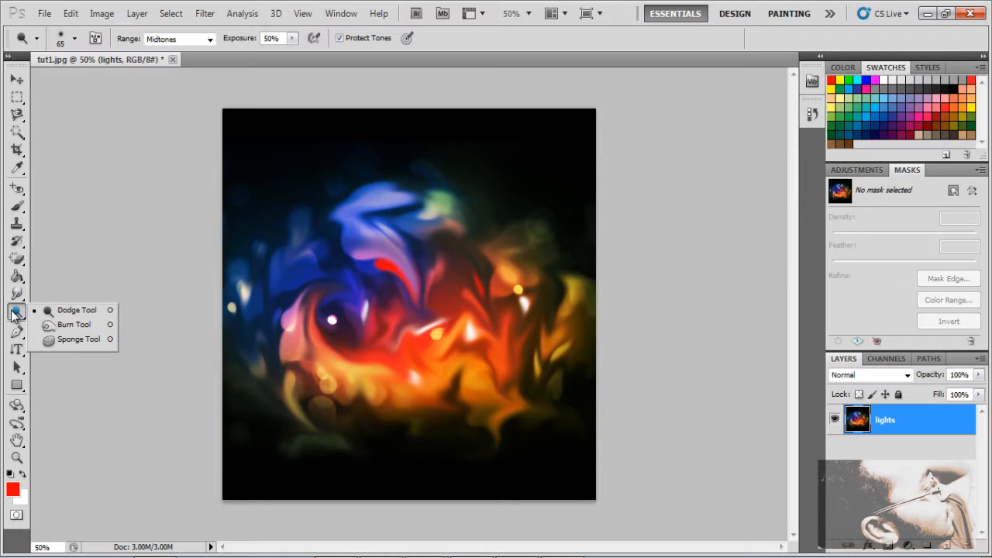
click(73, 324)
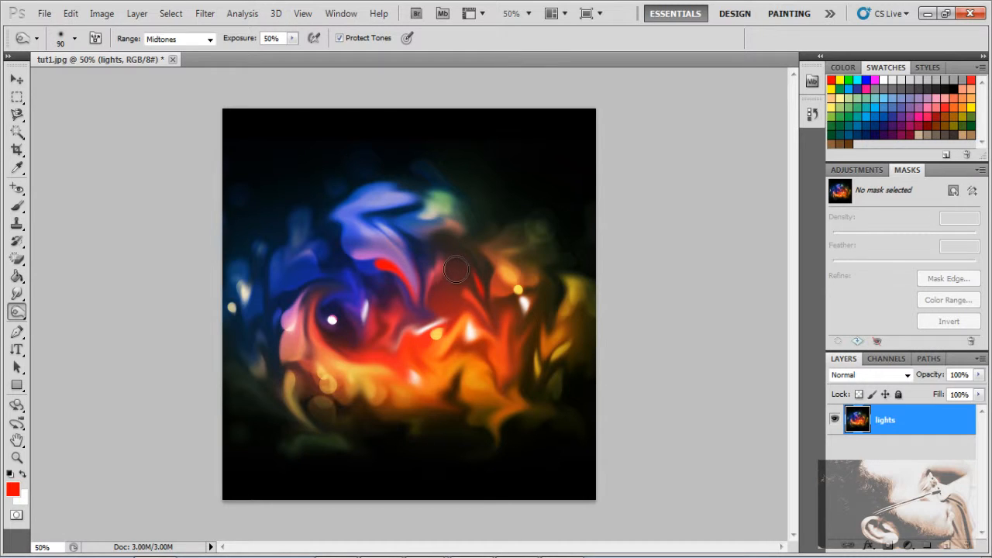
key(bracketright)
key(bracketright)
key(bracketright)
key(bracketright)
mouse_move(470, 354)
mouse_down()
mouse_move(464, 325)
mouse_move(481, 335)
mouse_move(463, 323)
mouse_move(464, 351)
mouse_move(472, 309)
mouse_move(471, 360)
mouse_move(470, 331)
mouse_move(453, 312)
mouse_move(482, 293)
mouse_move(460, 355)
mouse_move(485, 306)
mouse_move(445, 335)
mouse_move(452, 317)
mouse_move(468, 308)
mouse_move(430, 349)
mouse_move(458, 335)
mouse_move(469, 341)
mouse_move(481, 331)
mouse_move(468, 321)
mouse_move(474, 342)
mouse_move(467, 335)
mouse_move(438, 355)
mouse_move(498, 336)
mouse_move(478, 337)
mouse_move(484, 326)
mouse_move(522, 357)
mouse_move(479, 335)
mouse_move(478, 316)
mouse_move(506, 346)
mouse_move(446, 345)
mouse_up()
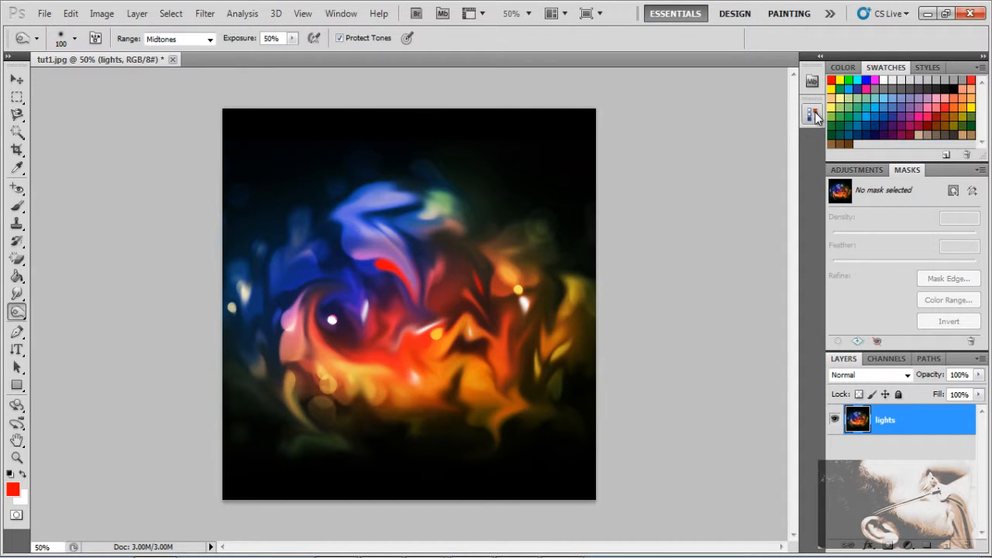
Compare the image before and after burning by switching between the last Dodge and last Burn history states
click(814, 113)
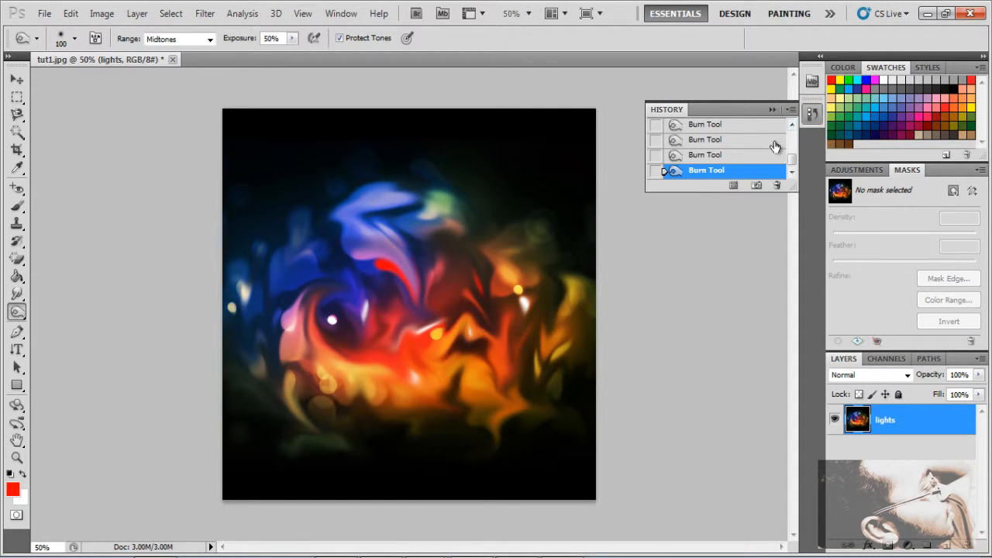
scroll(775, 146, down, 1)
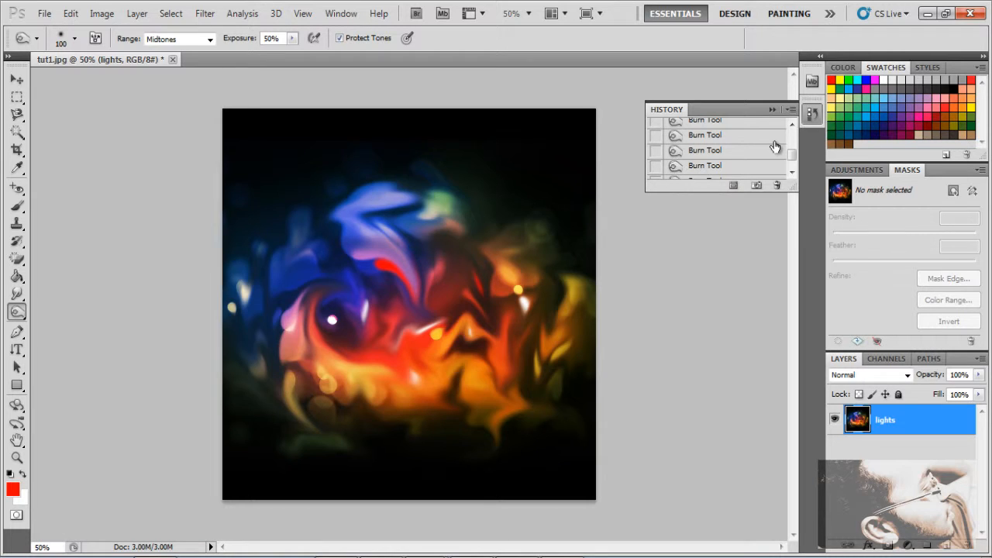
scroll(774, 147, up, 1)
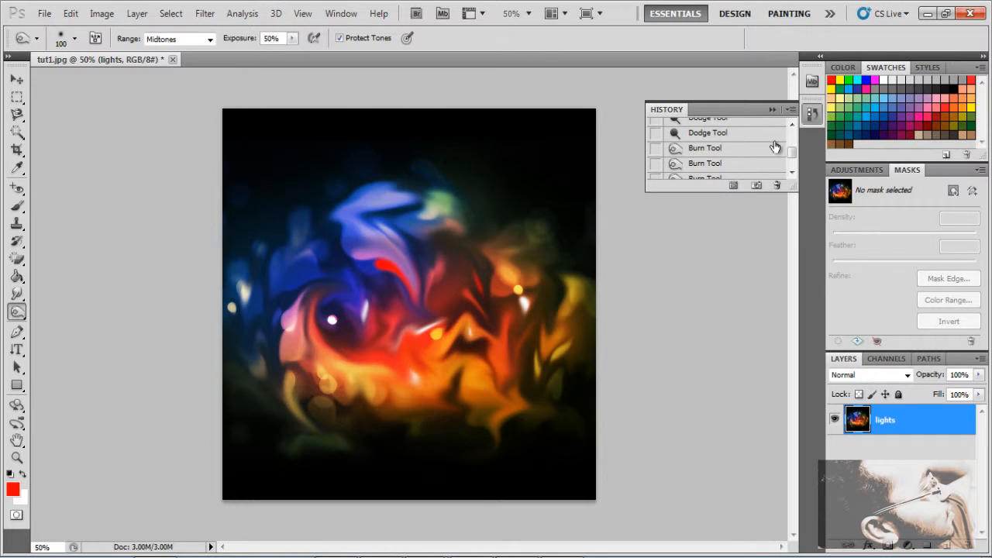
click(713, 135)
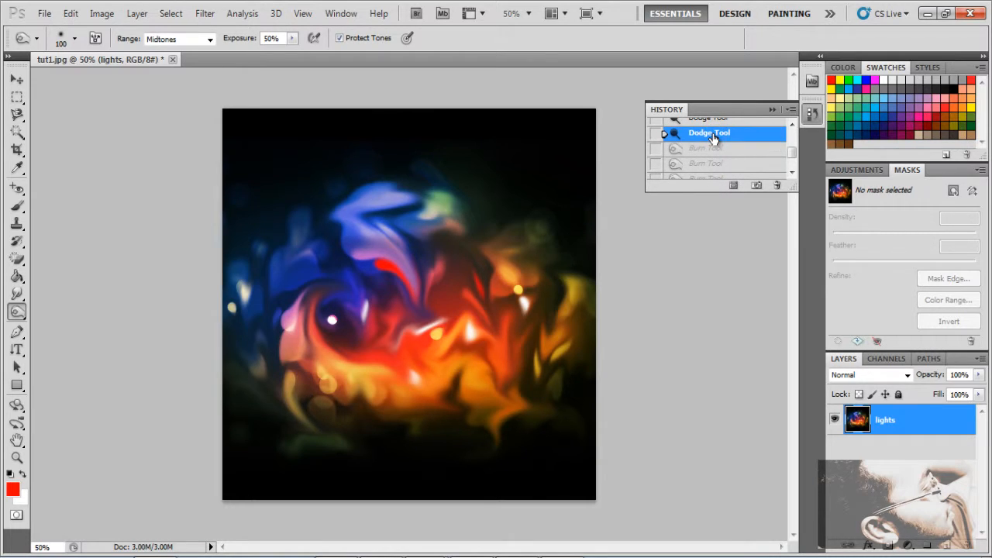
scroll(748, 161, down, 2)
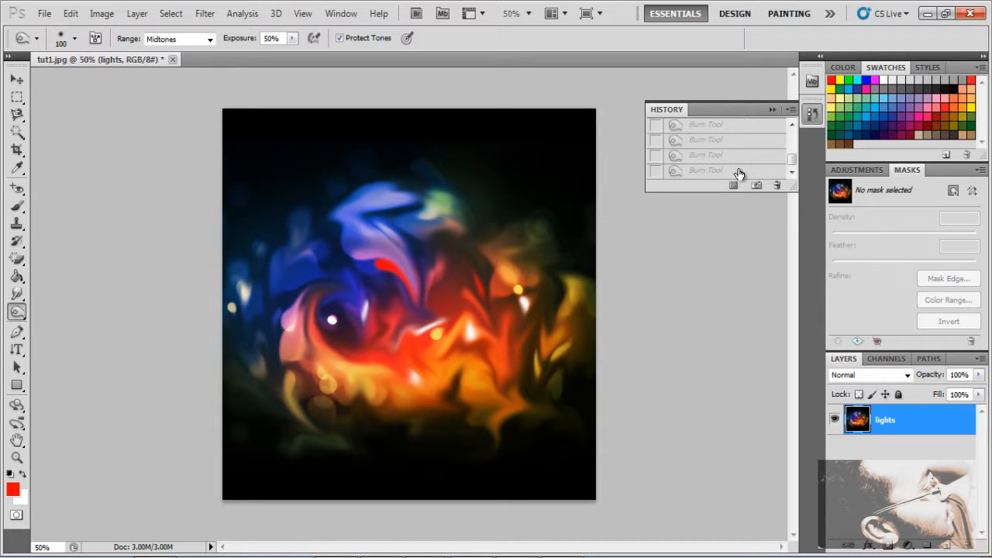
click(734, 171)
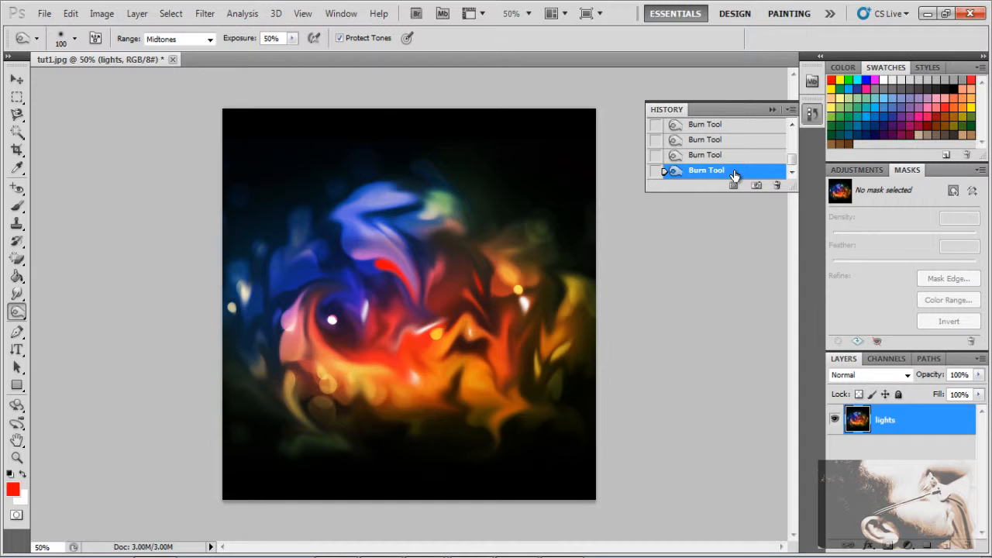
click(772, 110)
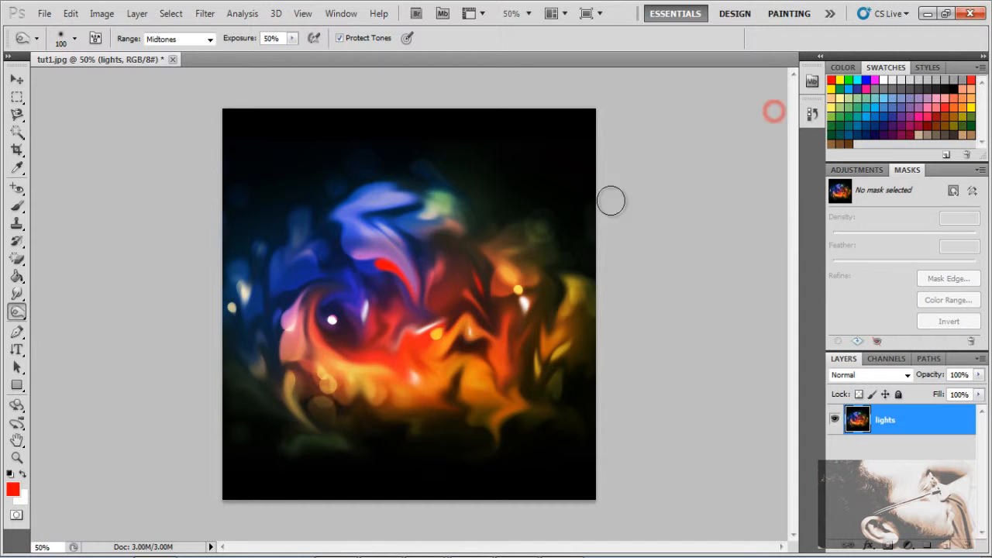
Switch to the Sponge tool
right_click(17, 312)
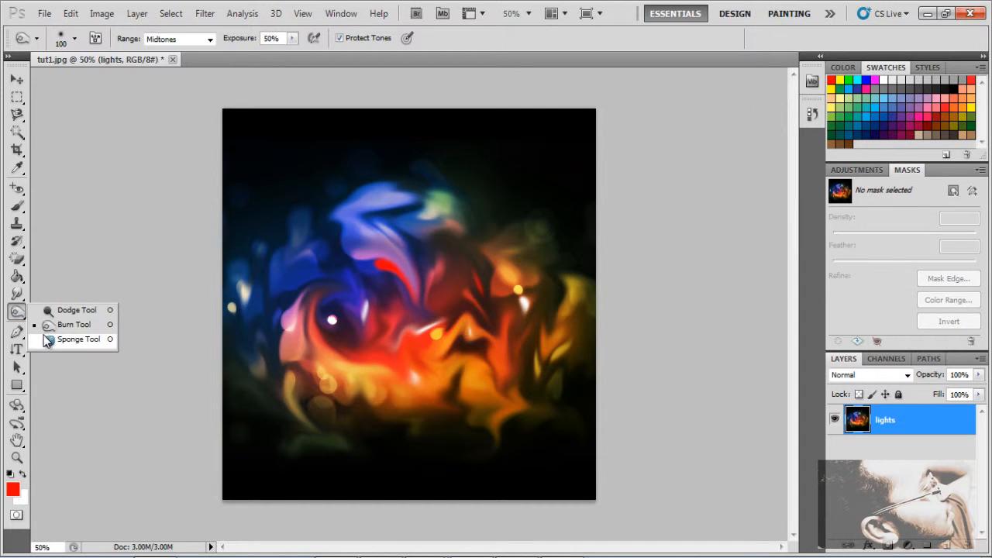
click(43, 335)
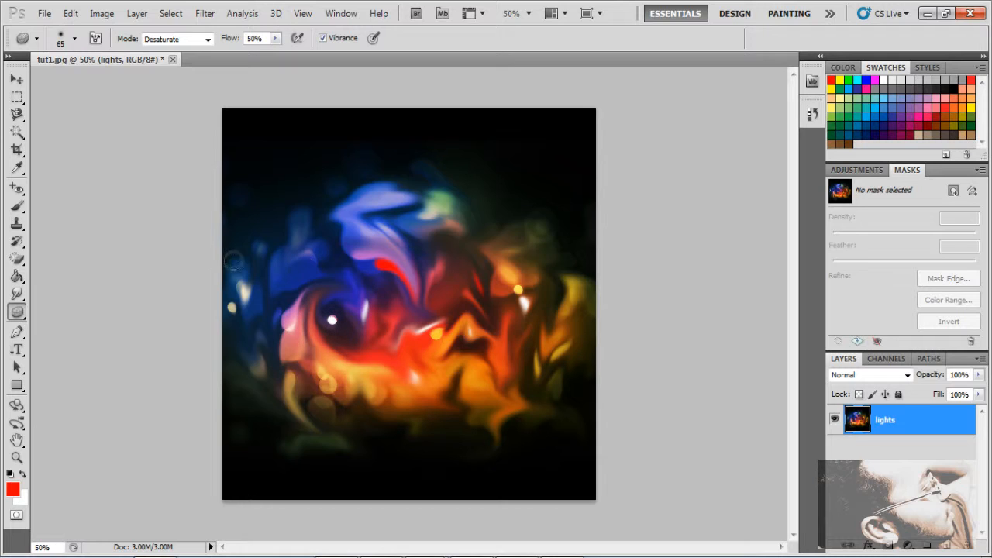
Draw an arched Pen path segment from the image's upper-left area to the orange lights at right, shortening the end point's outgoing handle
click(18, 333)
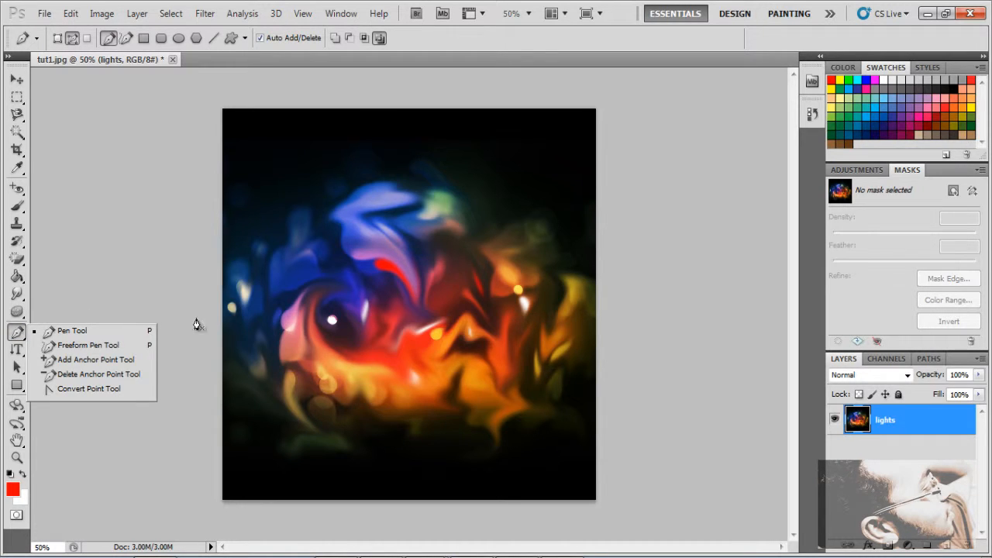
click(74, 331)
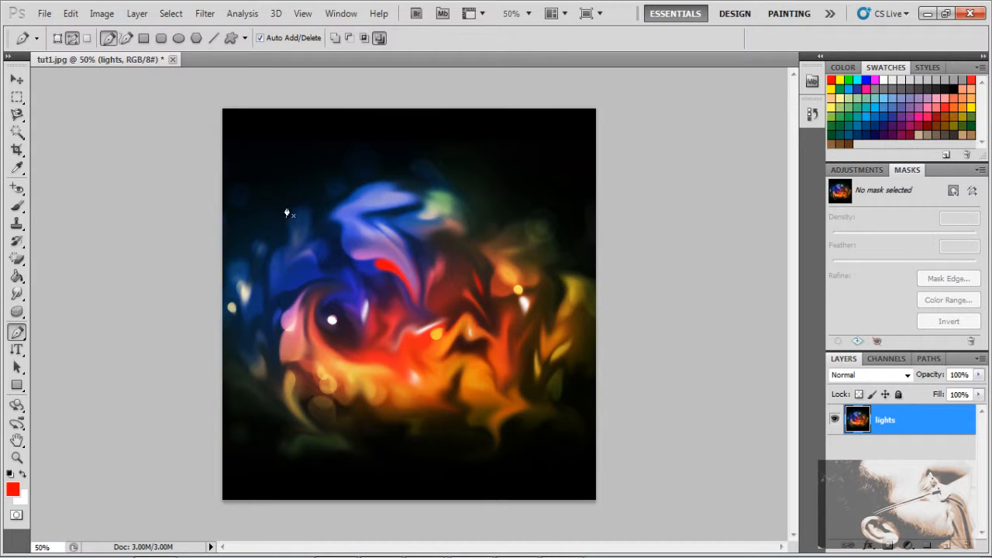
click(261, 222)
click(506, 256)
drag(507, 259, 516, 499)
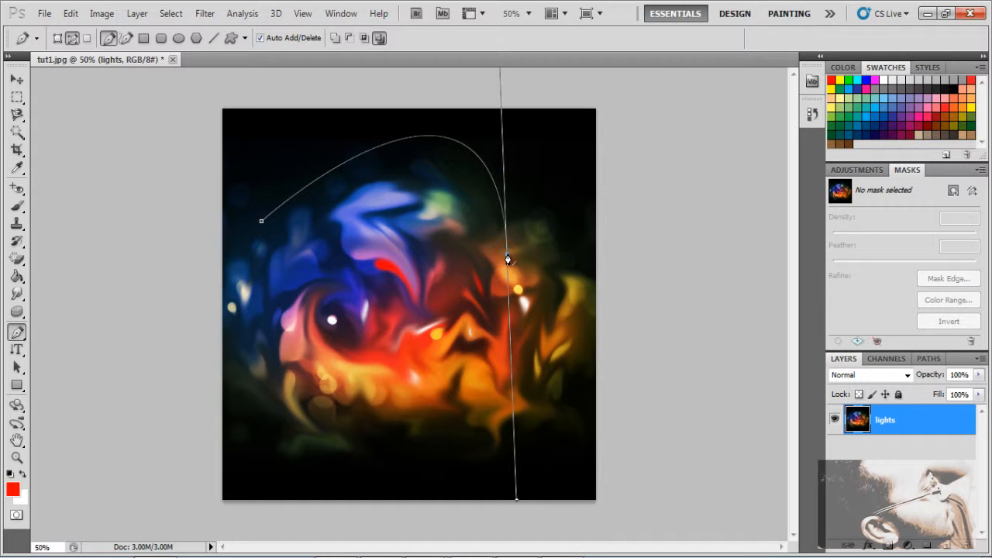
mouse_move(508, 258)
mouse_down()
mouse_move(512, 251)
mouse_move(506, 260)
mouse_up()
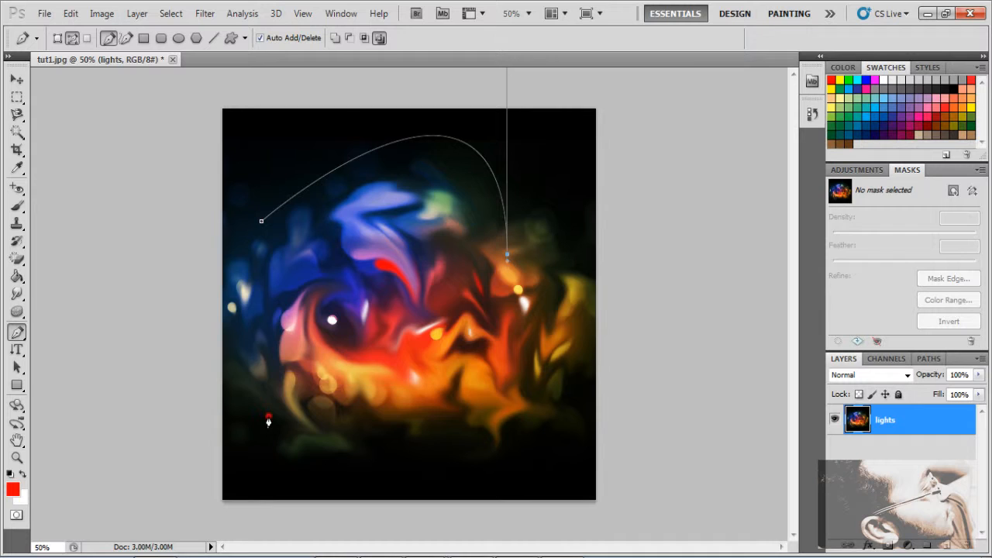
Extend the path with a curve to the image's lower-left area and another sweeping along the bottom to the right edge's yellow lights
drag(268, 419, 317, 557)
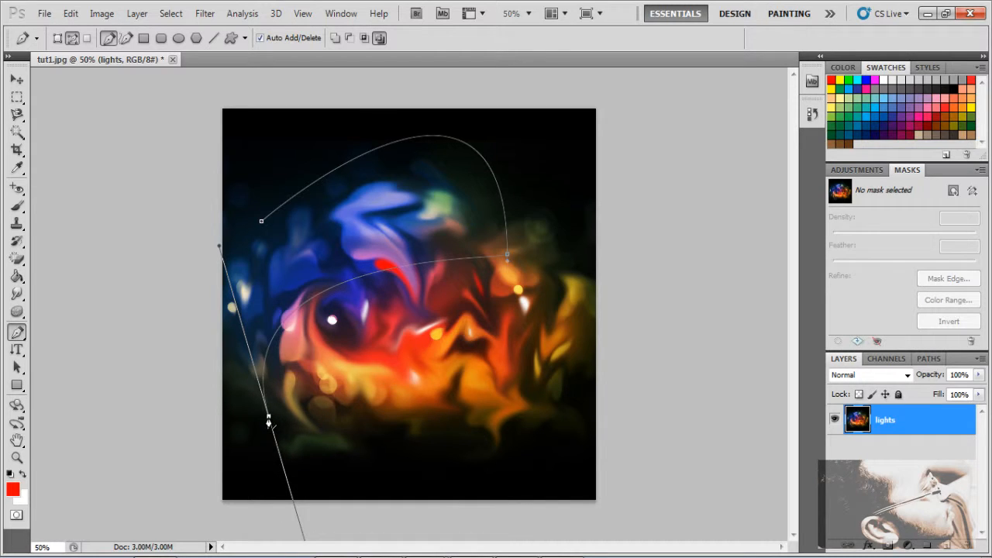
drag(268, 422, 357, 265)
drag(262, 432, 266, 423)
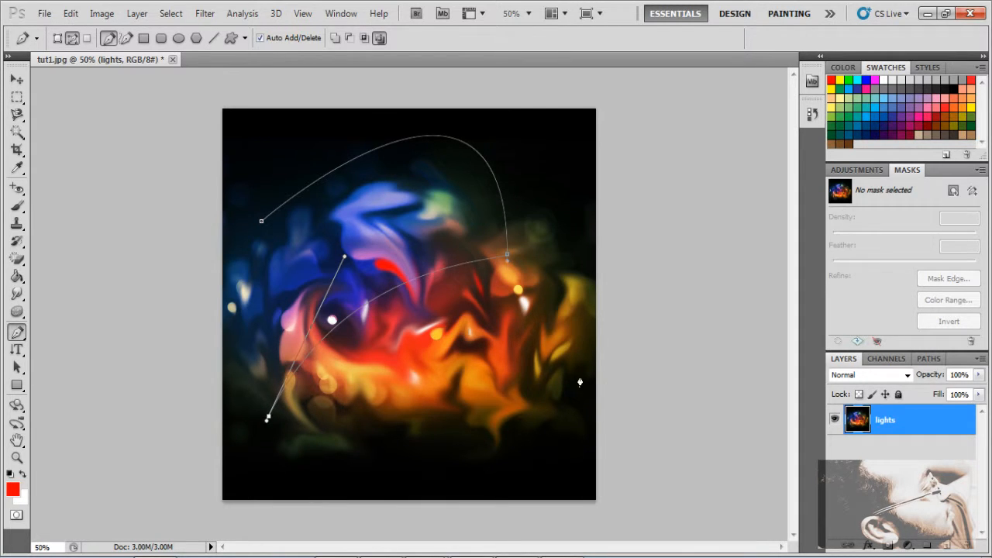
drag(563, 343, 544, 113)
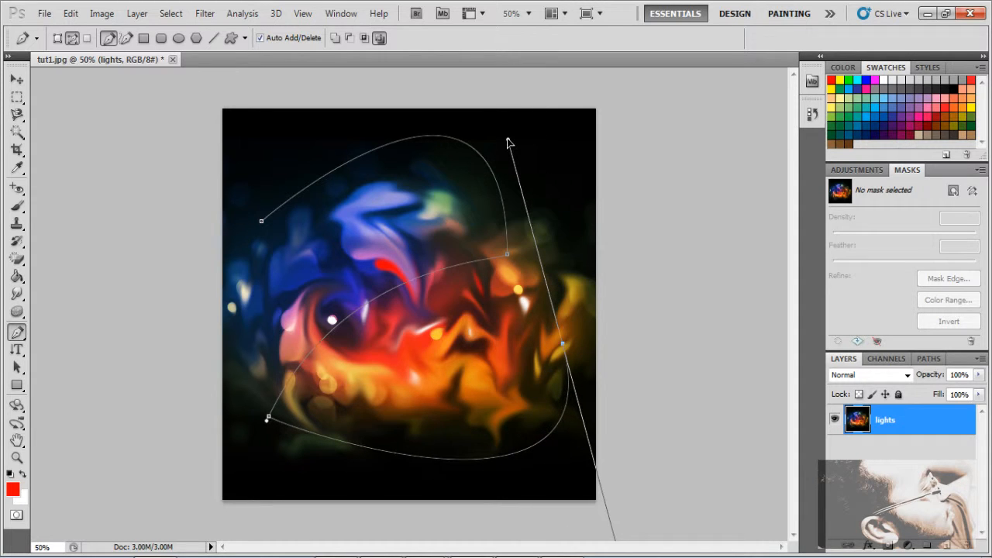
drag(508, 143, 504, 140)
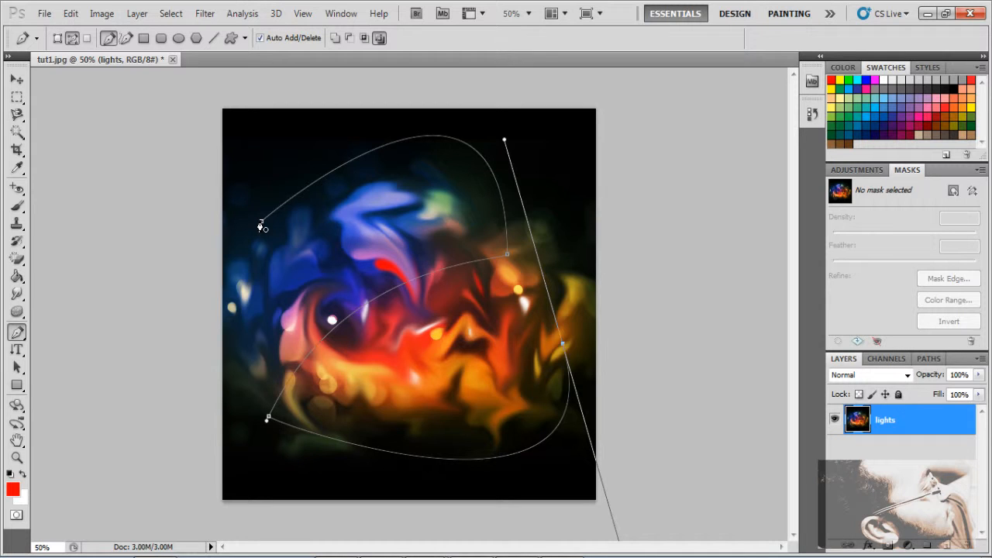
Fill the path with a custom white colour in Normal mode at 100% opacity, with 0 px feather and anti-aliasing
right_click(492, 266)
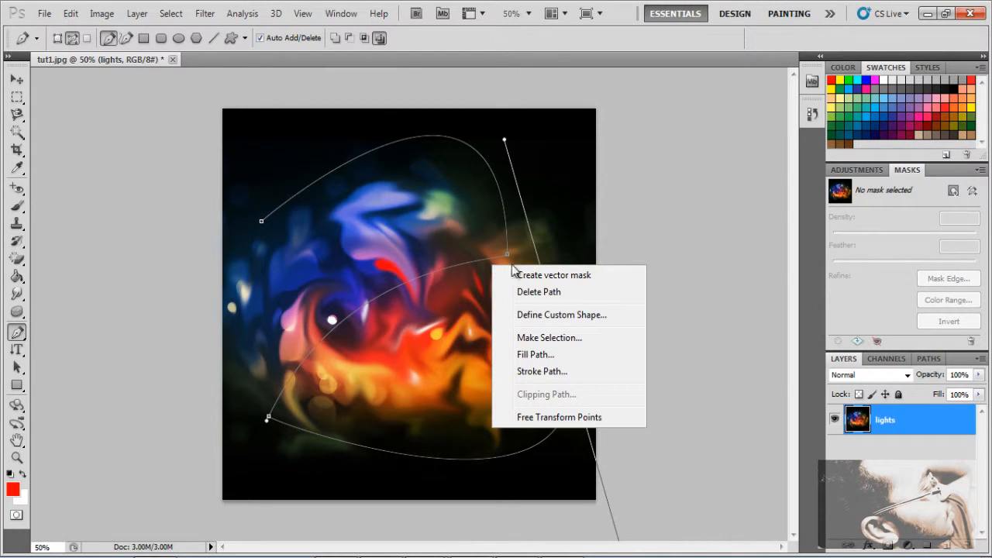
click(581, 355)
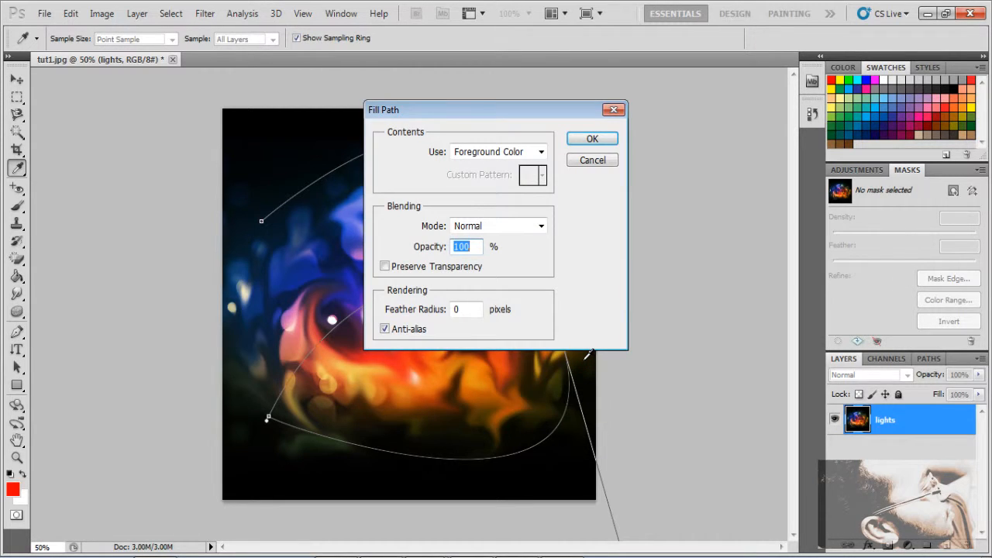
click(541, 153)
click(537, 192)
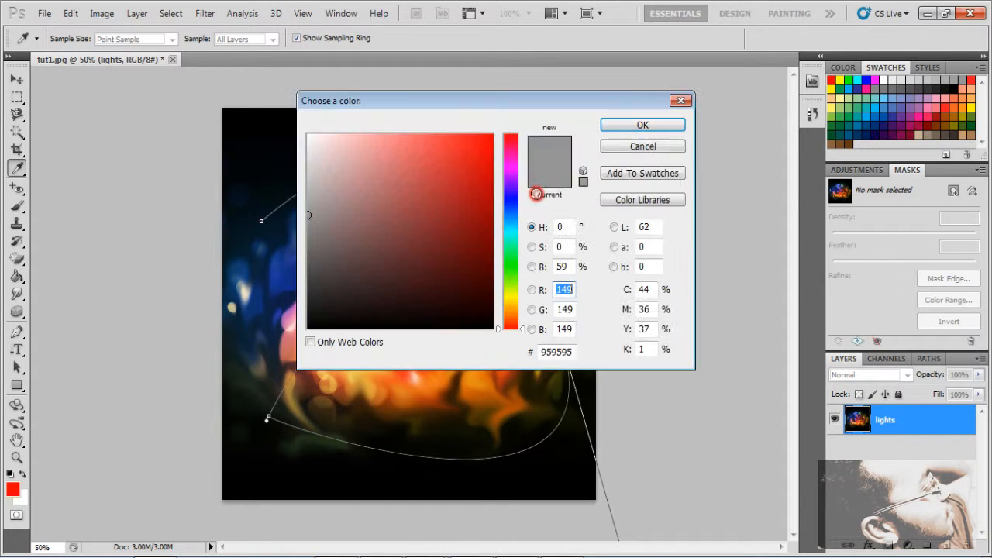
click(628, 124)
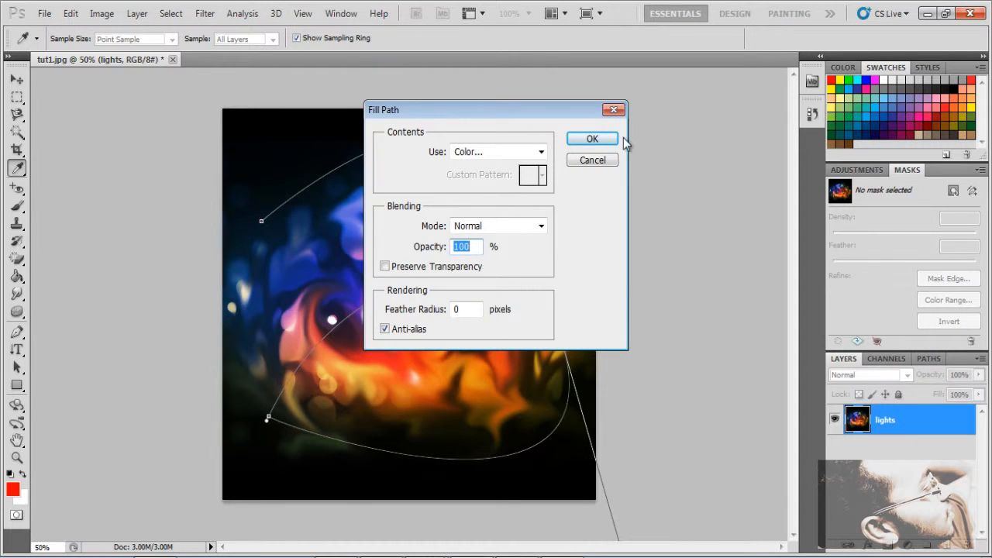
click(597, 142)
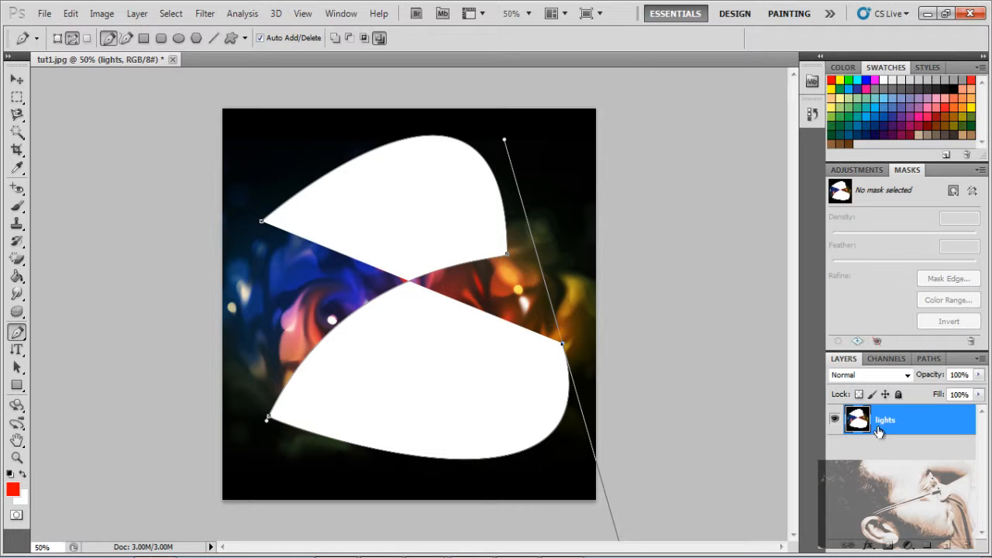
Preview the lights layer in Darken and the blending modes that follow it, and restore Normal mode
click(906, 376)
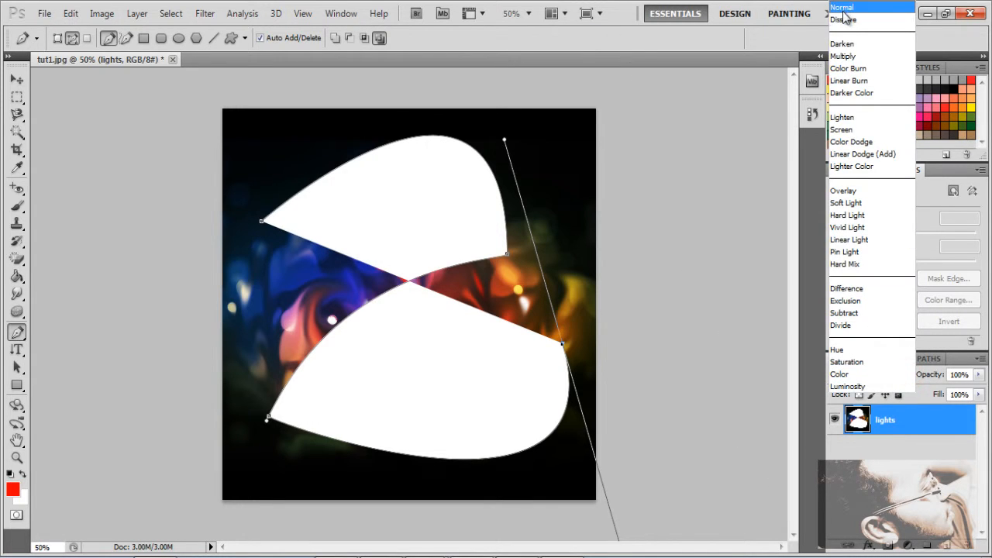
click(843, 44)
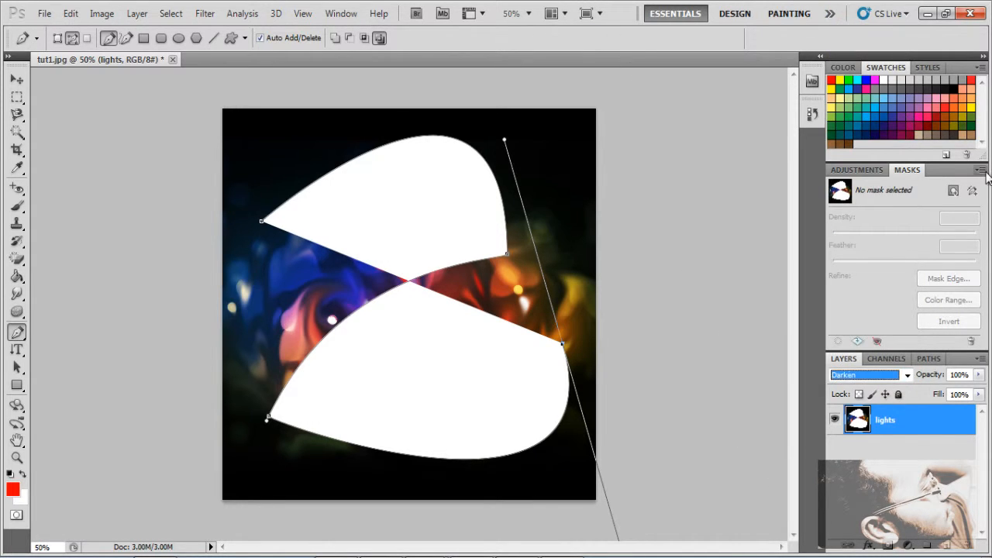
key(Down)
key(Down)
key(Down)
key(Down)
key(Down)
key(Down)
key(Down)
key(Down)
key(Down)
key(Down)
key(Down)
key(Down)
key(Down)
key(Down)
key(Down)
key(Down)
click(906, 375)
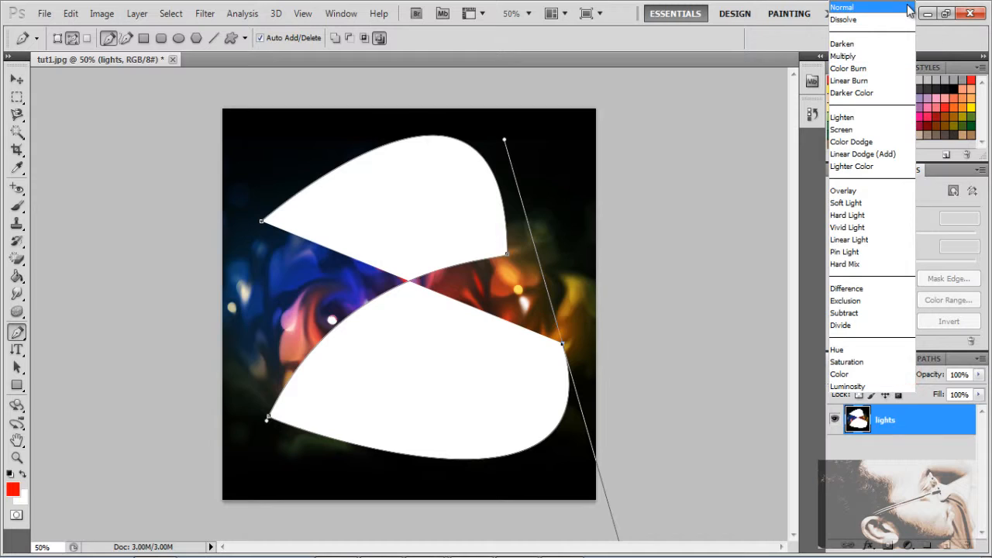
click(908, 8)
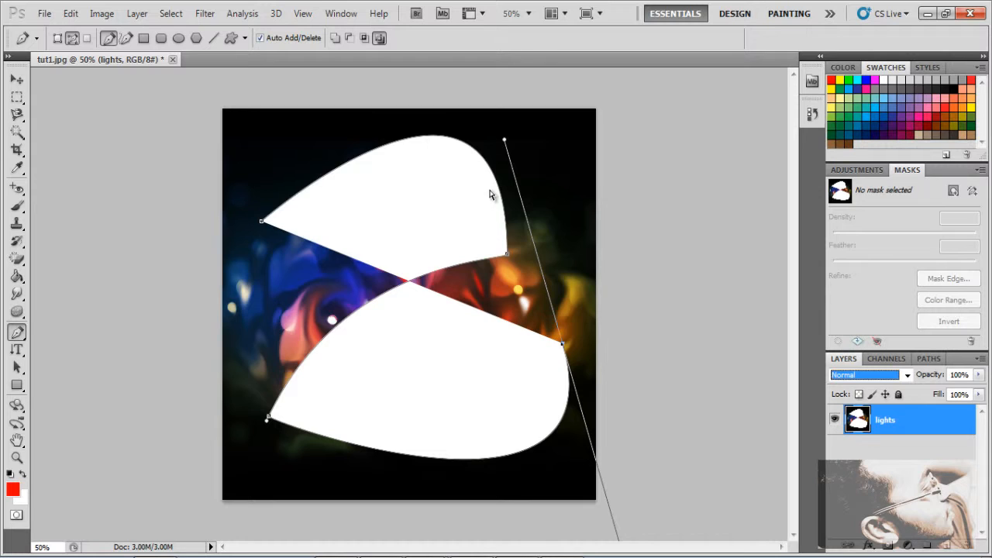
Revert the image to its original tut1.jpg snapshot in the document history
key(shift+alt+l)
click(811, 113)
key(shift+alt+o)
scroll(769, 170, up, 5)
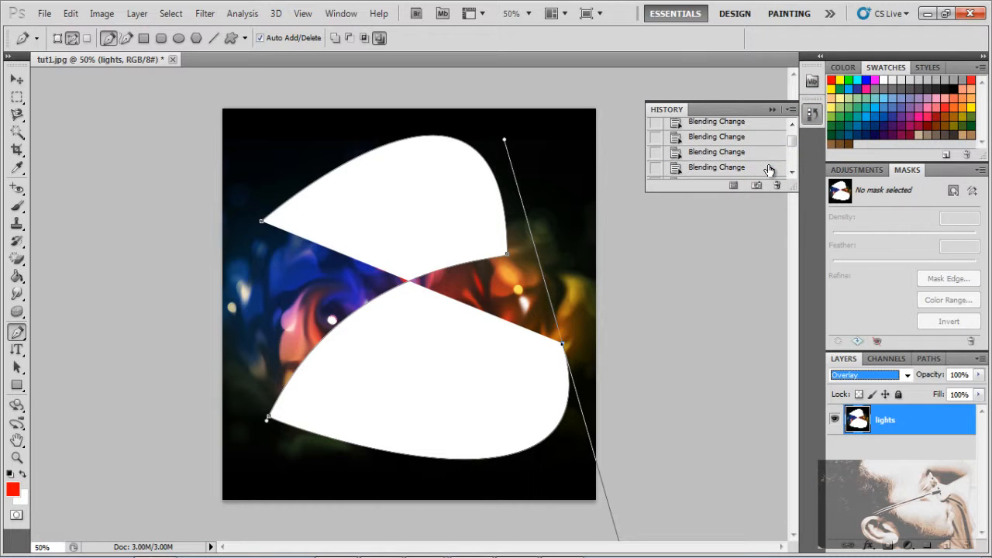
click(759, 131)
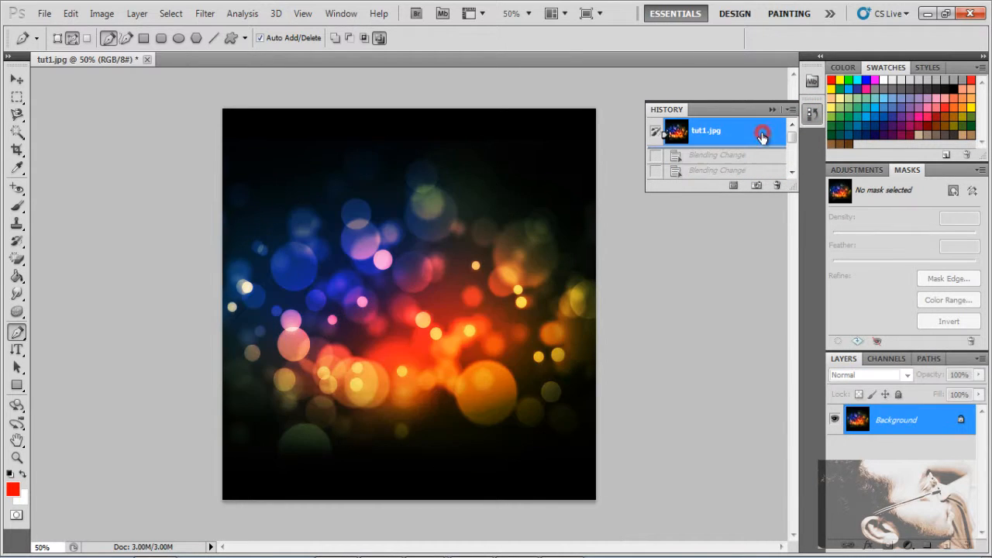
click(772, 109)
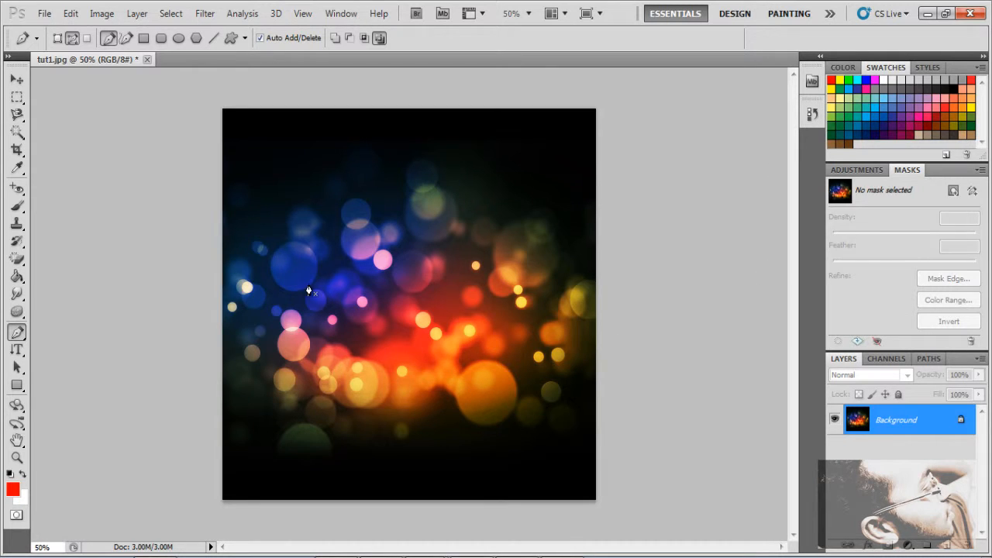
Draw an open curved Pen path from the blue lights over the image's upper-right area and around to its lower-left area
drag(308, 284, 317, 374)
drag(564, 200, 617, 401)
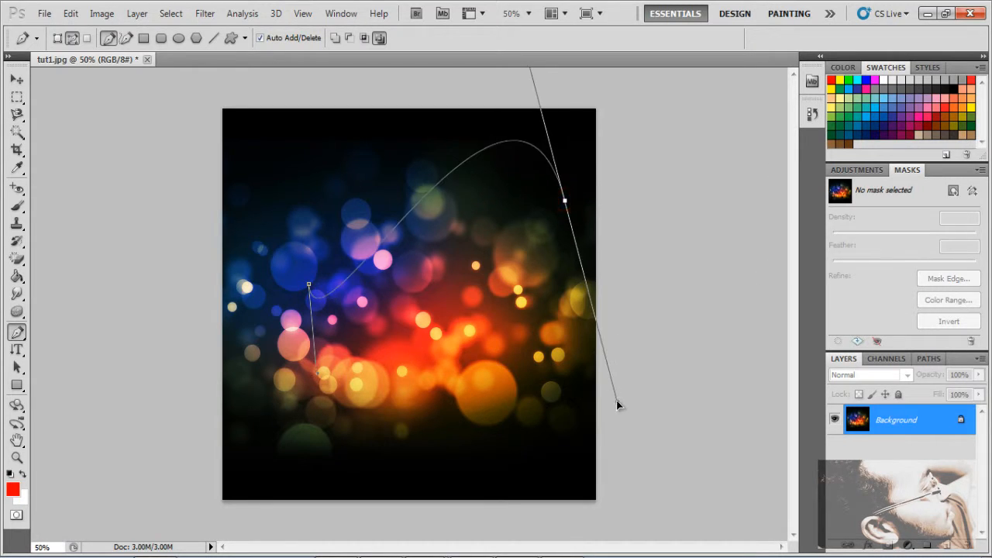
drag(366, 453, 269, 333)
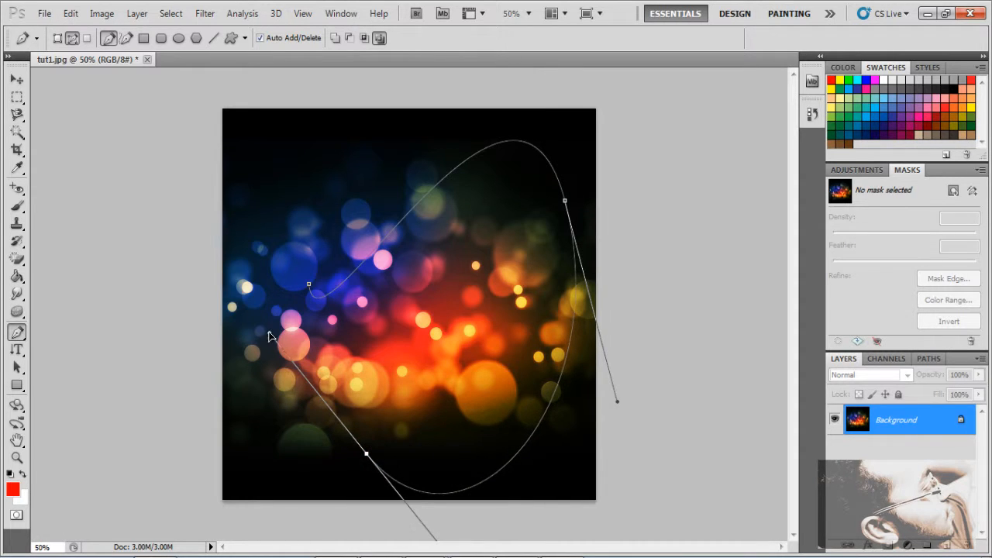
Stroke the path with the Brush in red, without simulated pressure, and delete the path
right_click(342, 285)
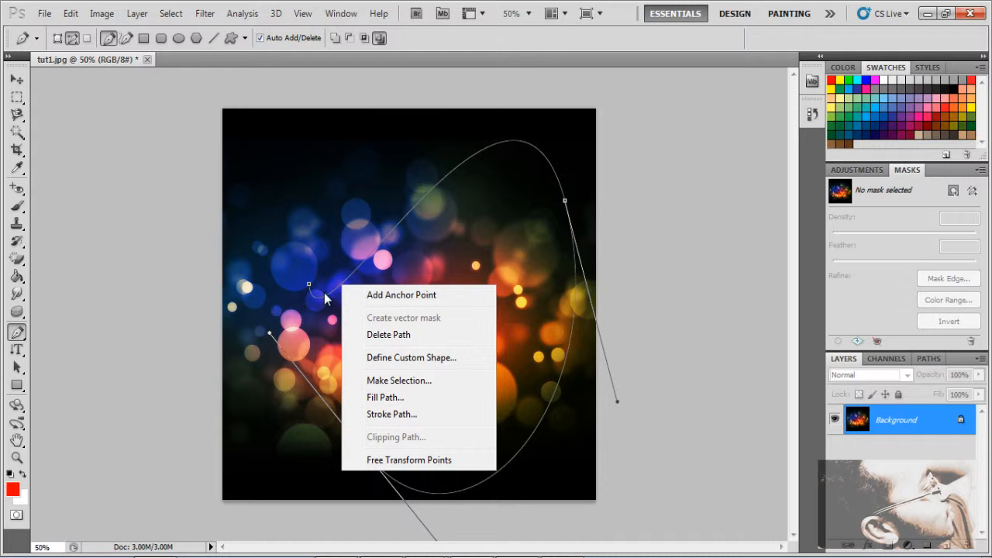
click(416, 415)
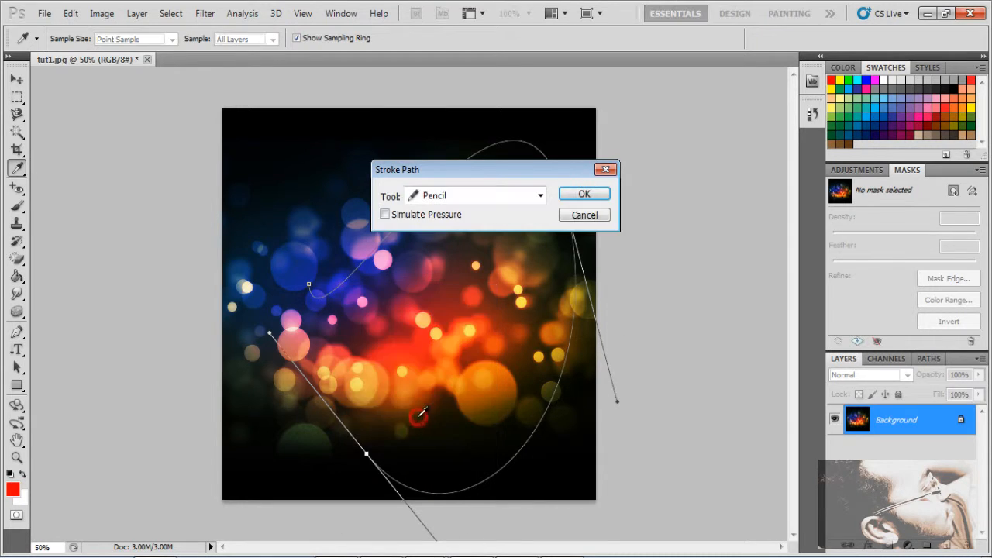
click(540, 197)
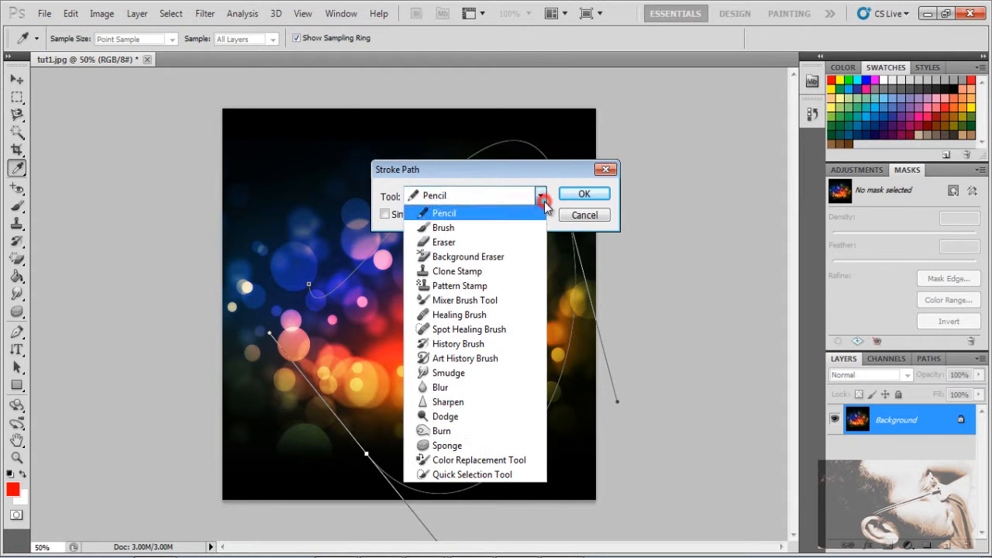
click(514, 227)
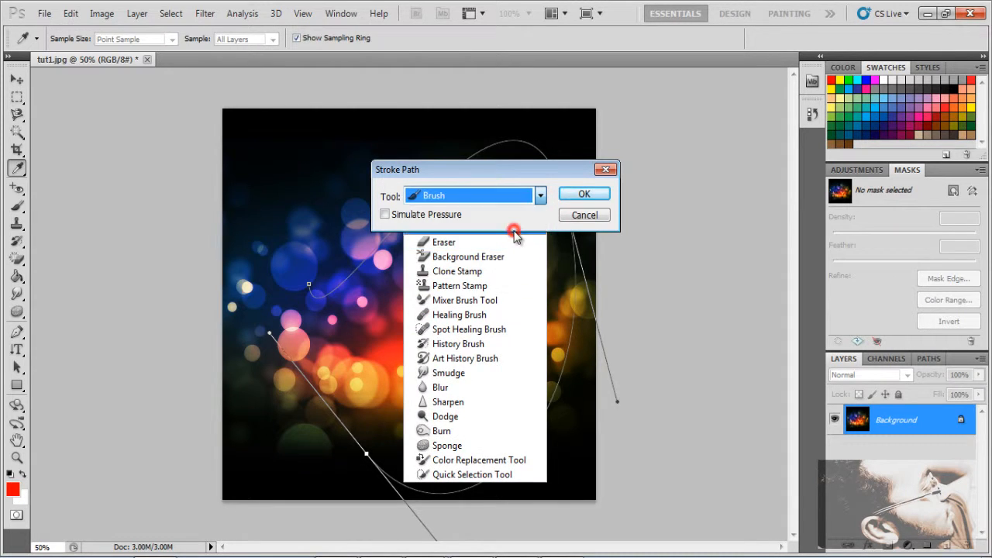
click(582, 195)
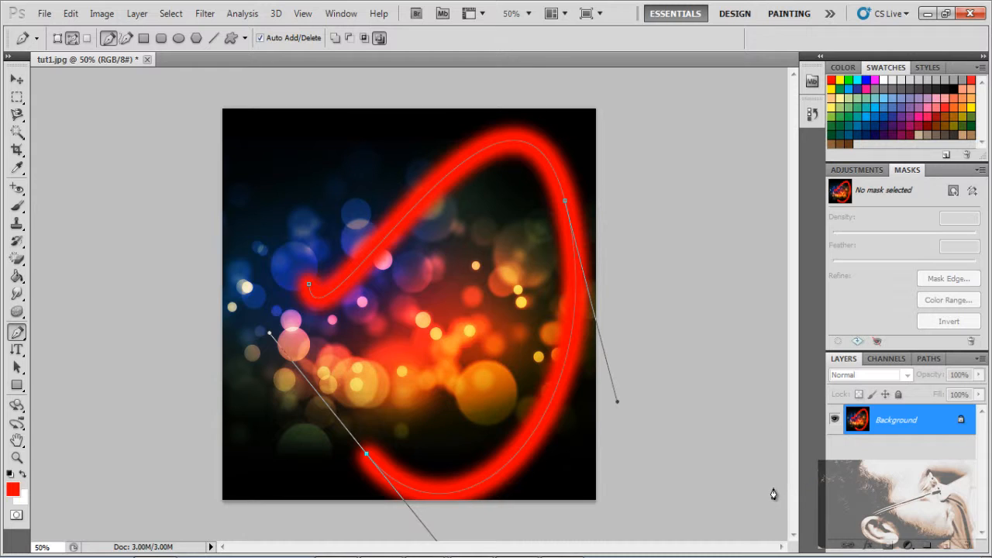
right_click(563, 202)
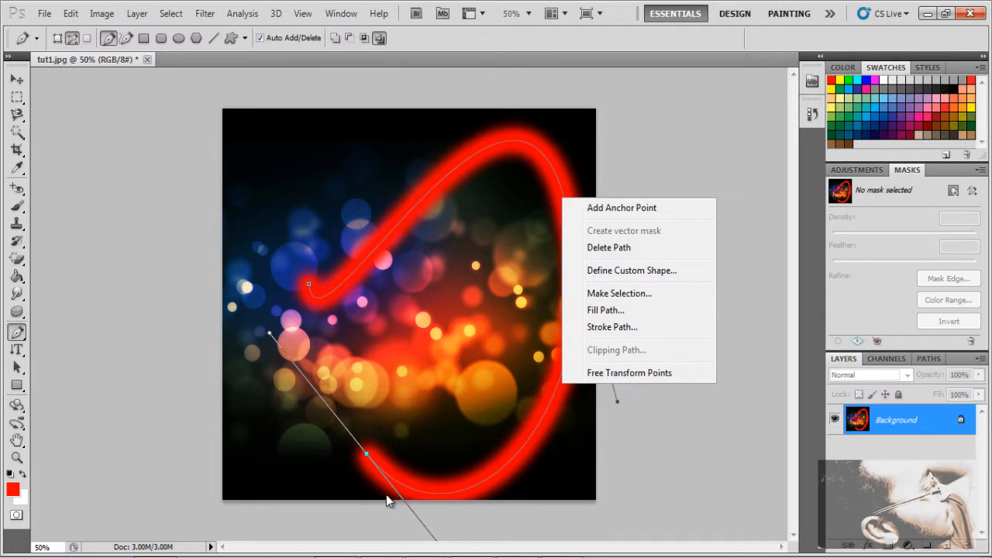
click(609, 247)
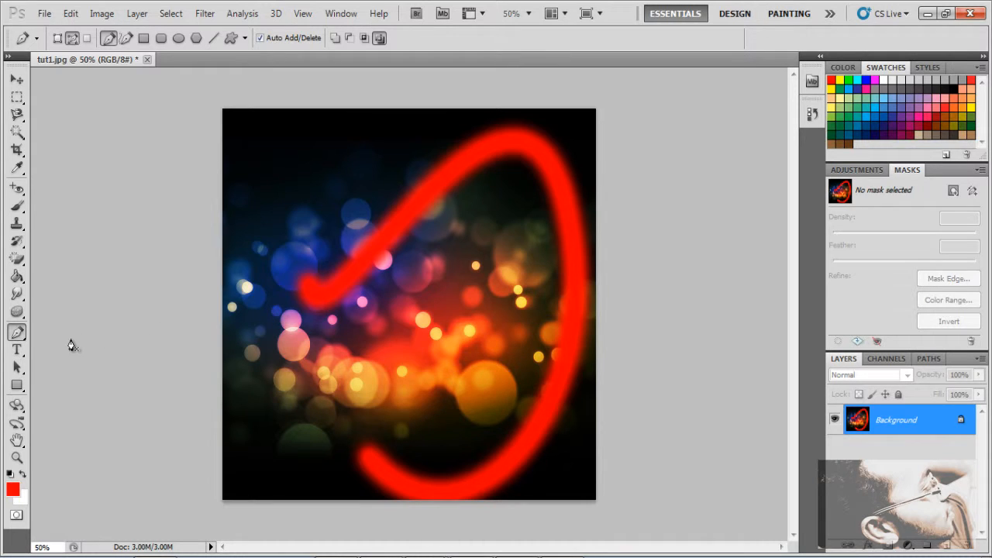
Add the horizontal text "sample" in the image's dark upper-left area, using 18 pt Verdana Regular
click(18, 351)
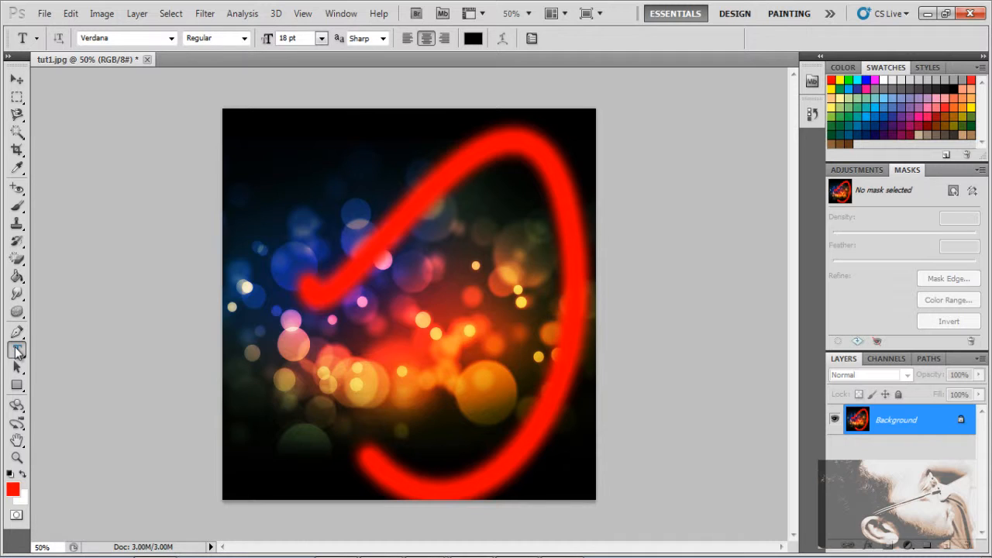
click(17, 351)
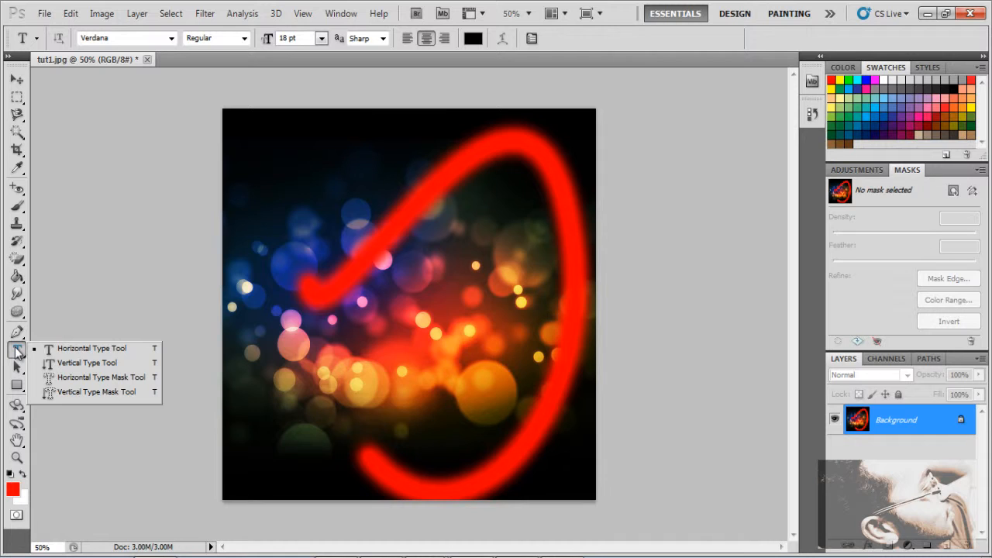
click(65, 353)
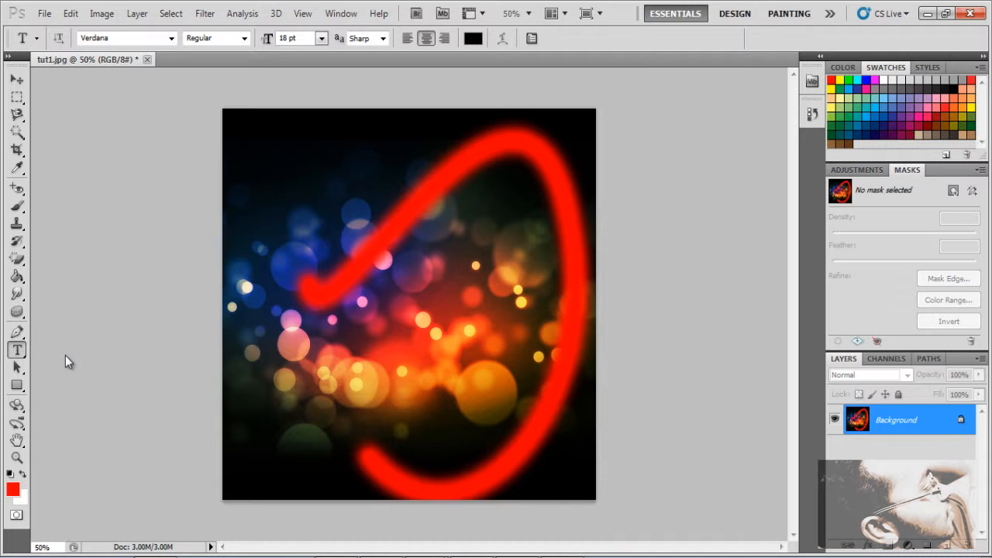
click(272, 169)
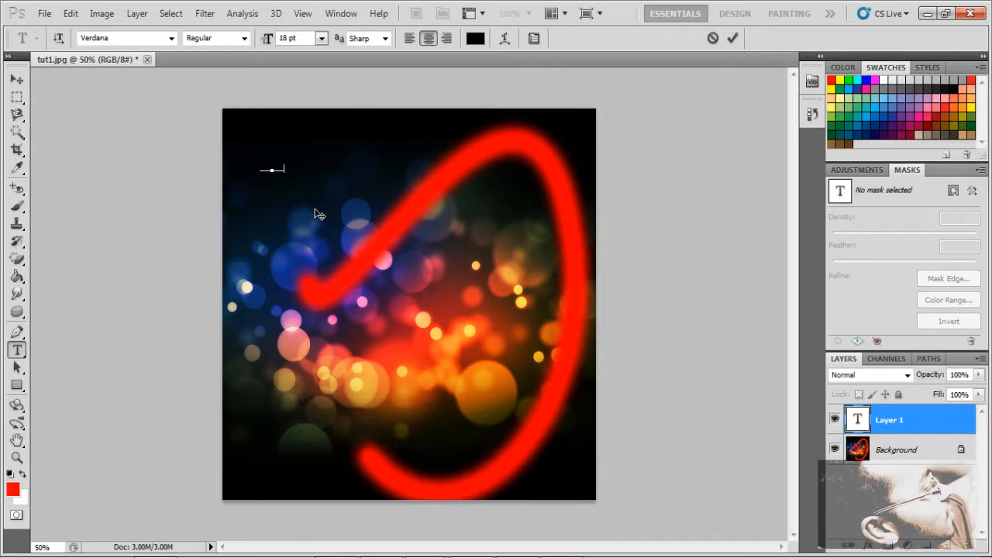
Change the colour of the whole word "sample" to white (ffffff)
key(ctrl+a)
click(477, 41)
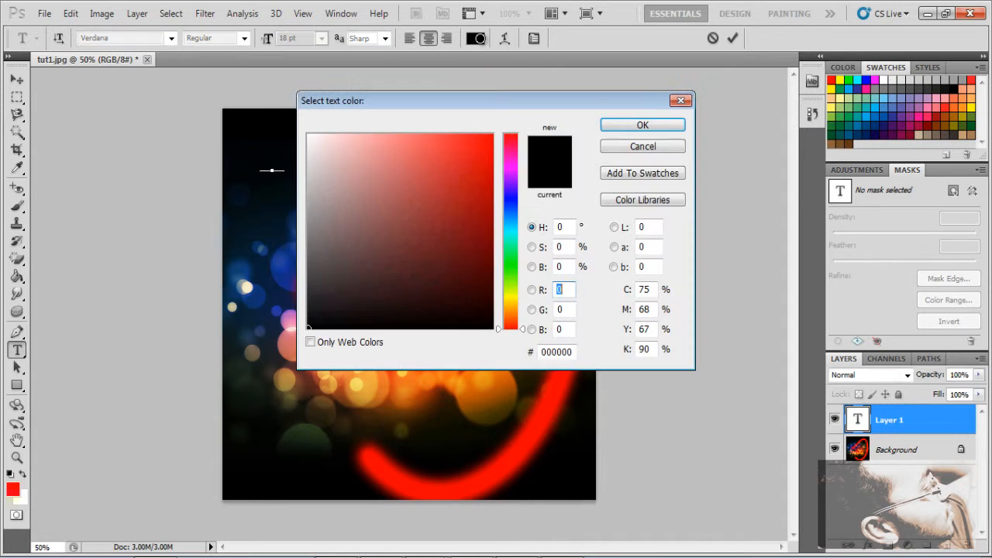
drag(331, 163, 308, 134)
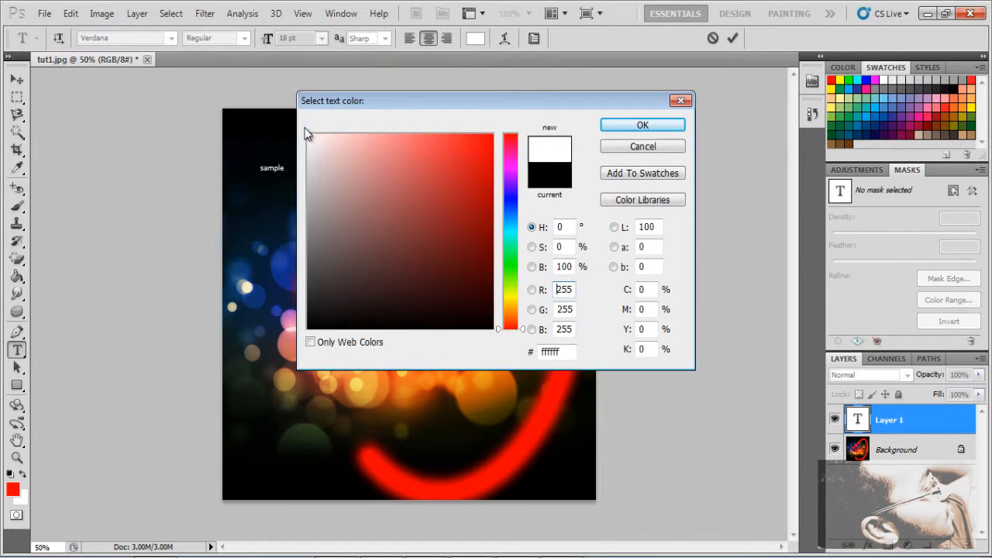
click(624, 126)
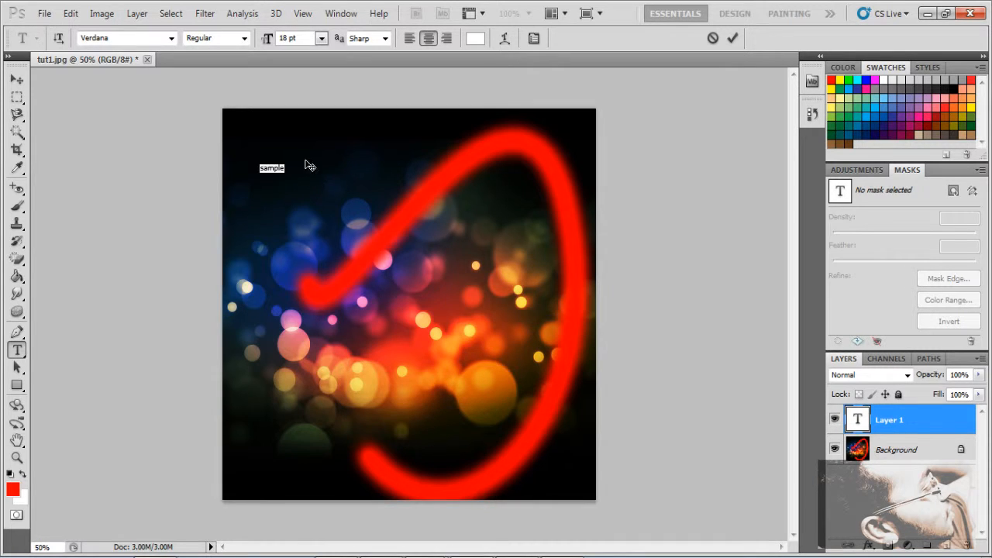
Enlarge the "sample" text through 24 pt and 72 pt to 200 pt, and move it so the whole word lies inside the image
click(322, 38)
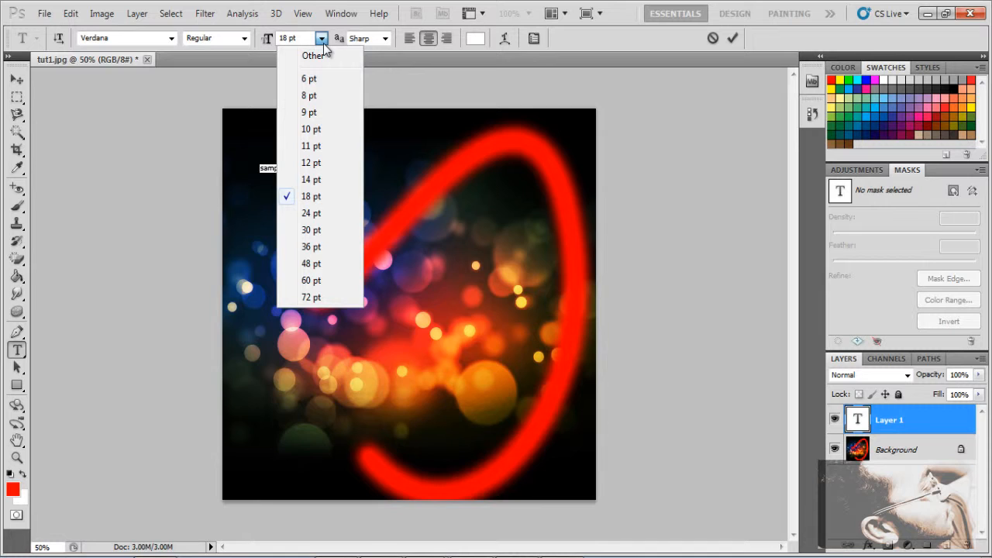
click(333, 214)
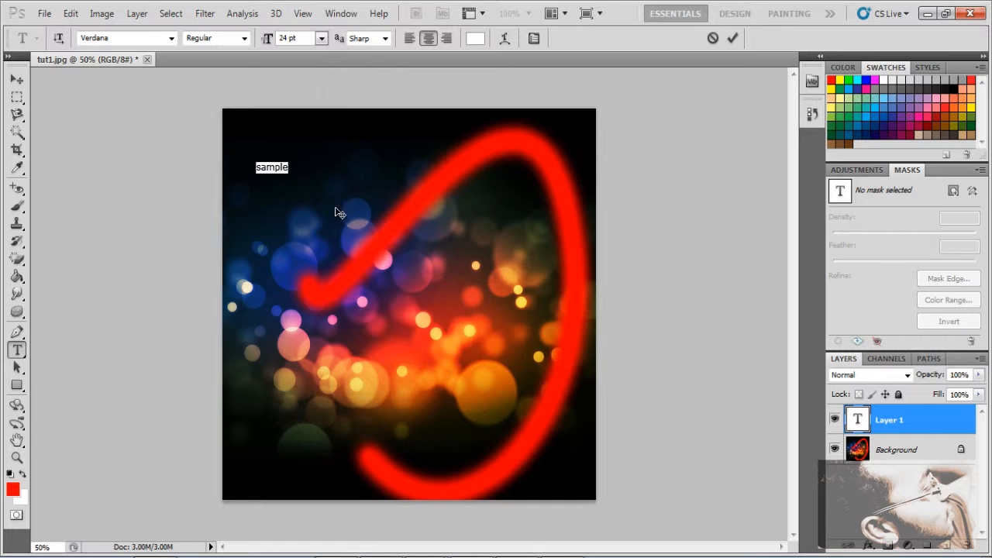
click(322, 38)
click(319, 297)
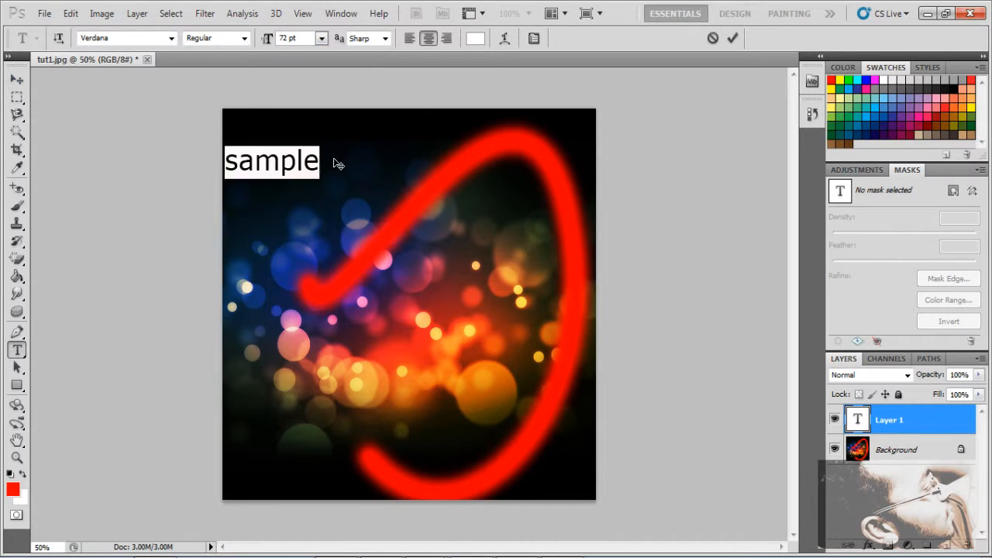
click(288, 37)
text(200)
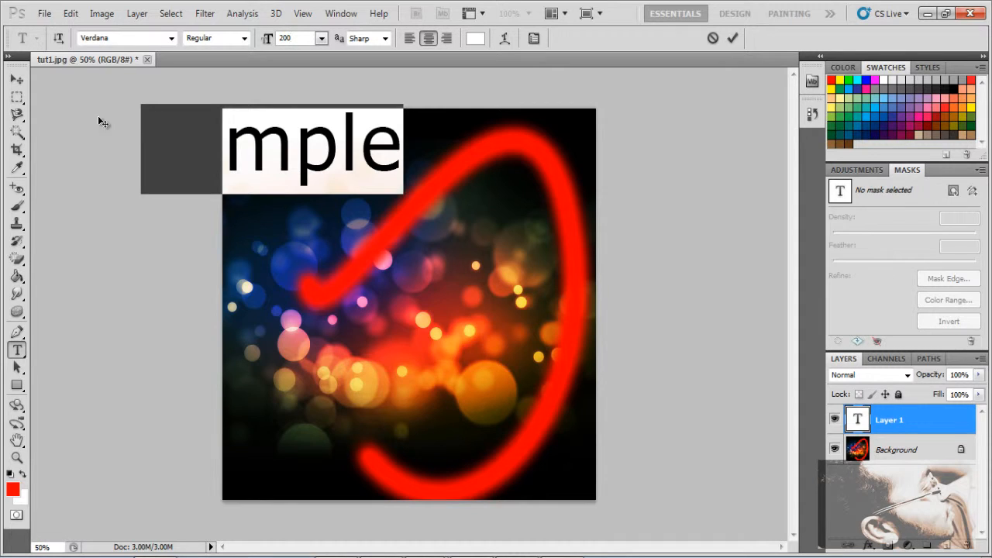
click(17, 80)
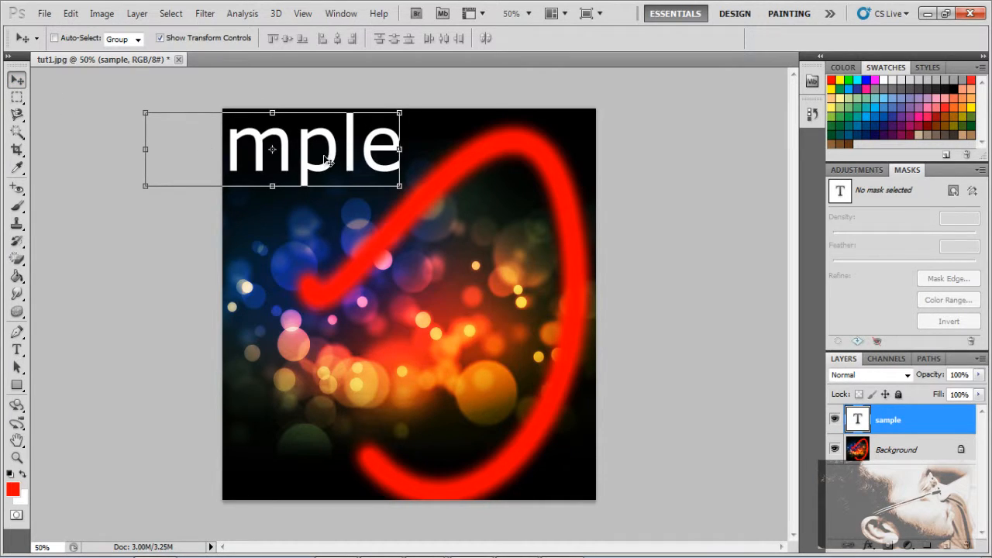
drag(317, 159, 424, 165)
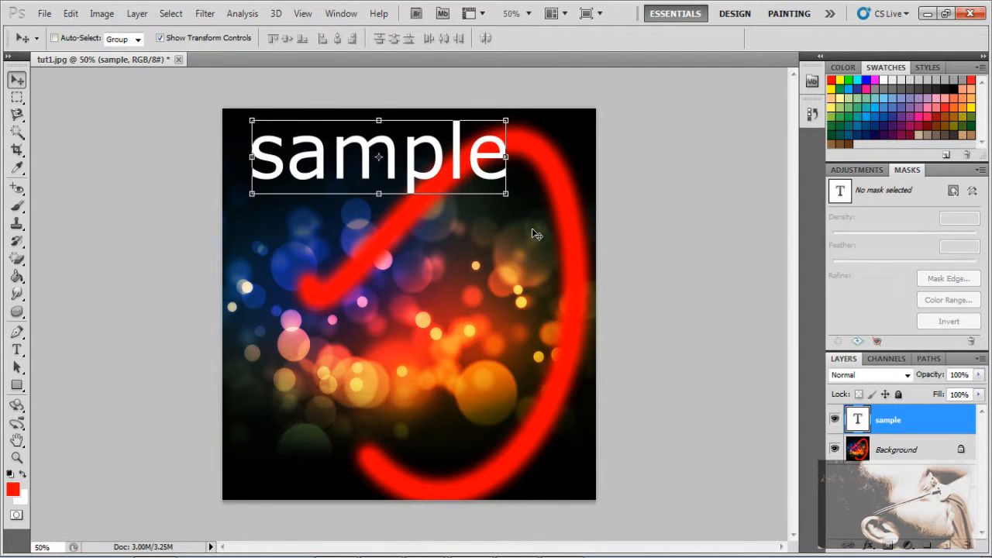
Add the word "sample" as white 200 pt vertical text and move it towards the image's right side
click(23, 355)
click(112, 362)
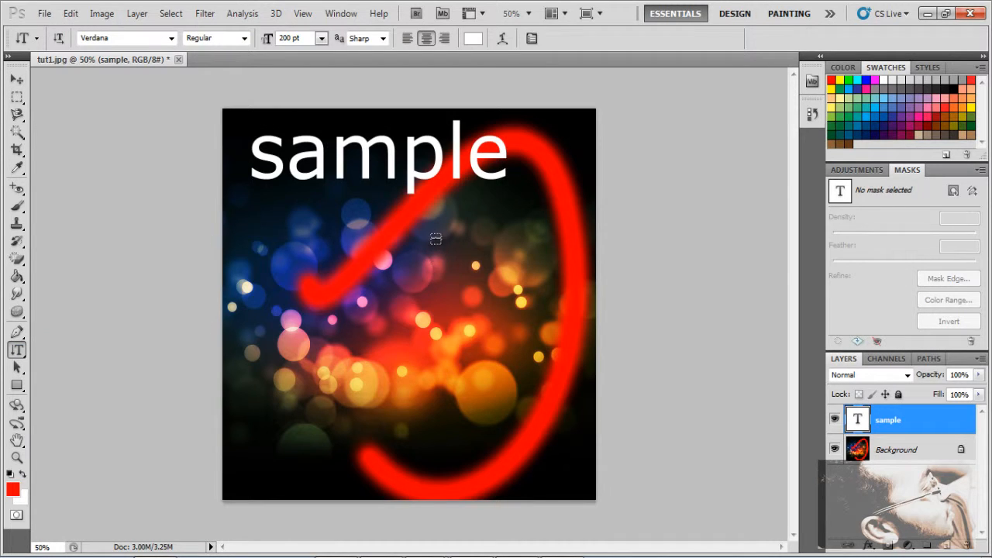
click(435, 237)
text(s)
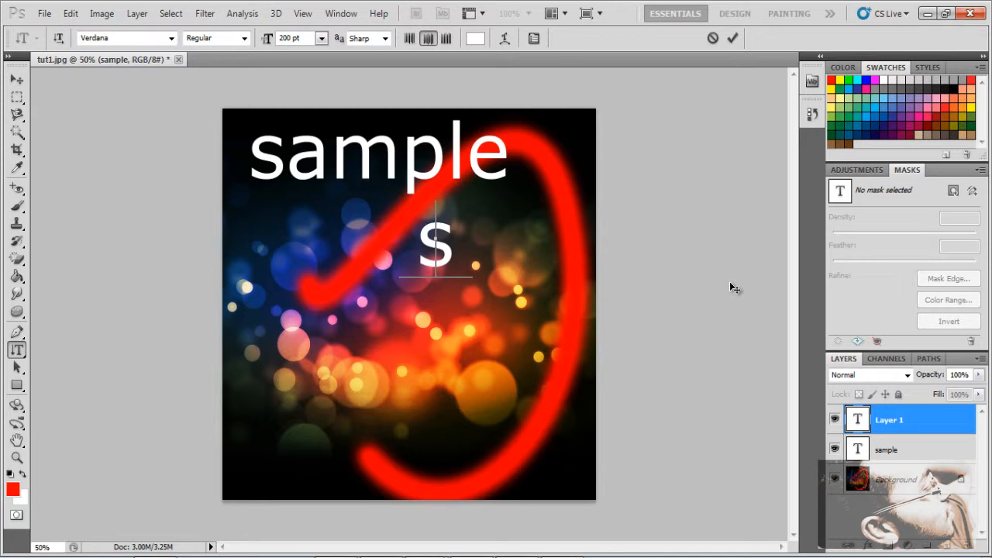
text(ample)
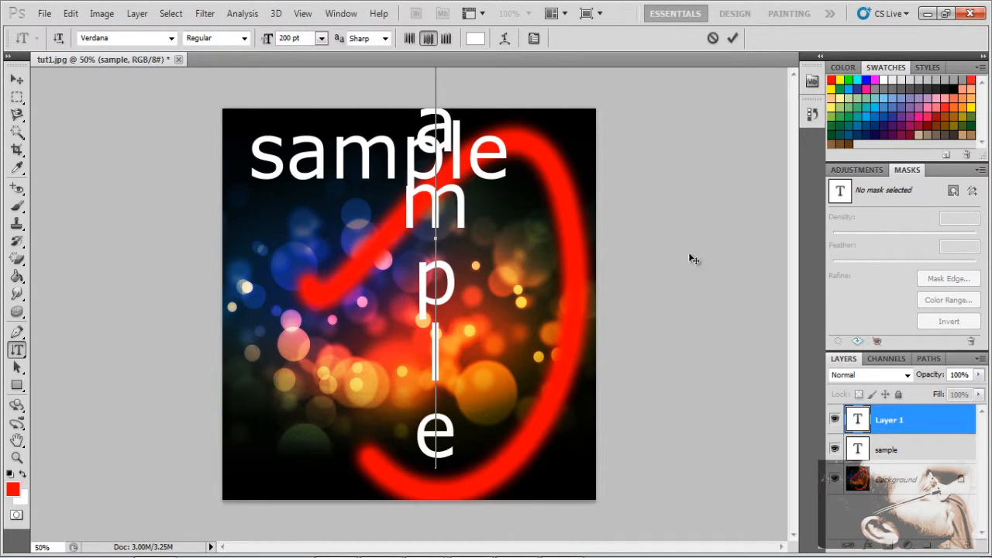
click(17, 83)
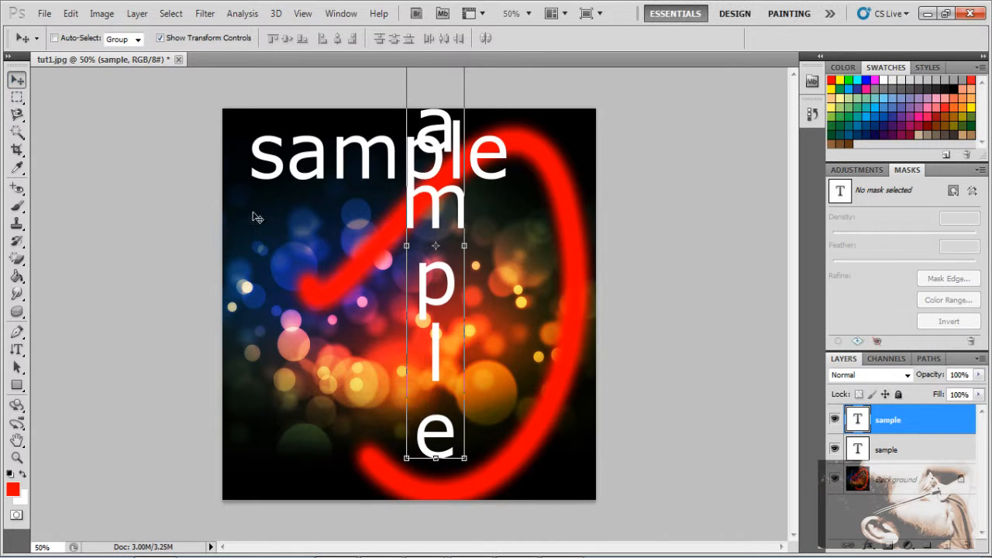
drag(457, 196, 534, 212)
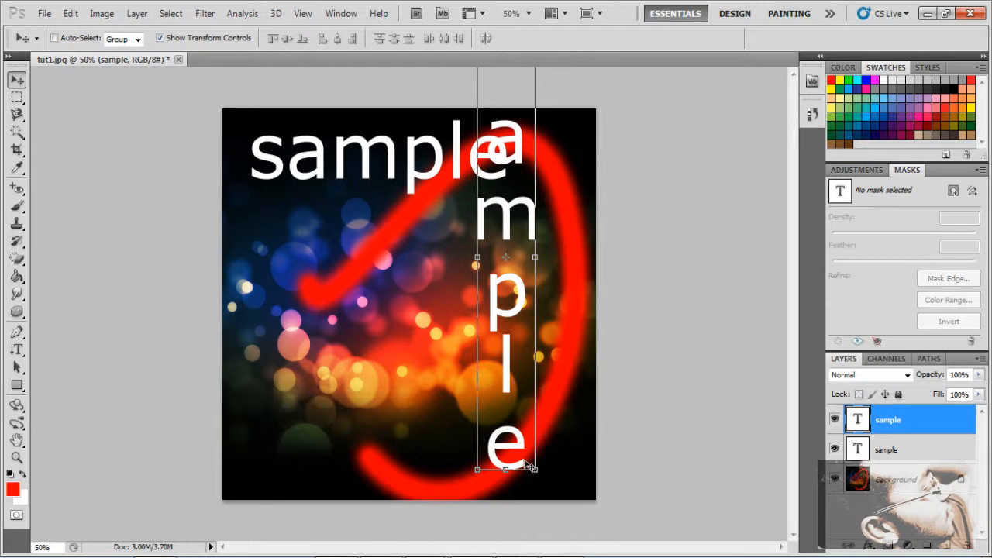
Scale the vertical "sample" text with Free Transform to 67.22% width and 38.22% height, and move it to the image's lower-left edge
click(70, 14)
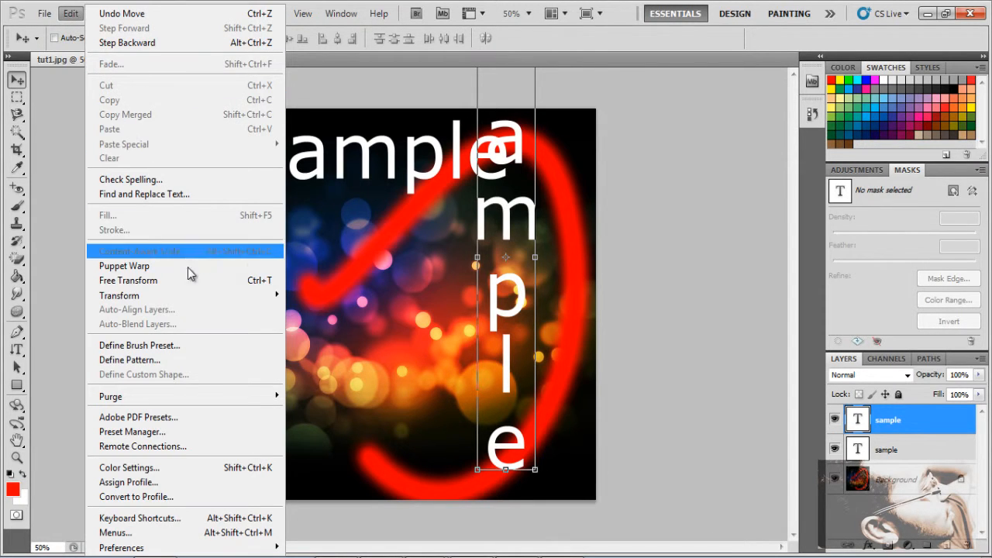
mouse_move(203, 289)
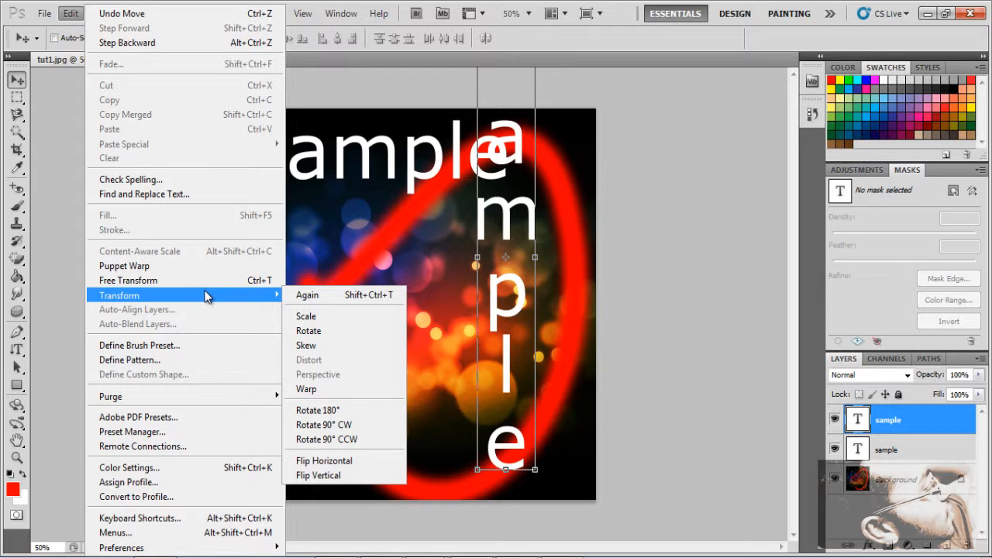
click(309, 299)
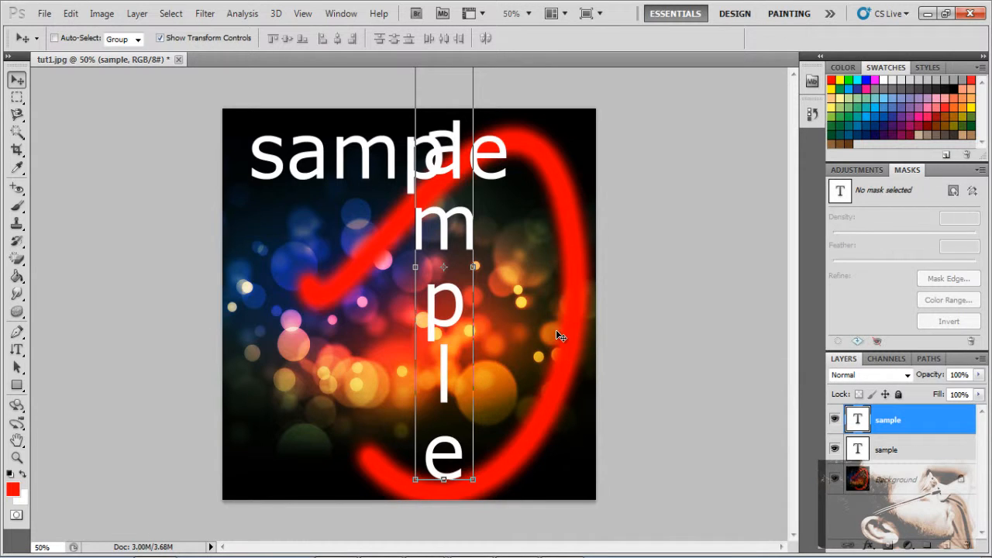
key(ctrl+t)
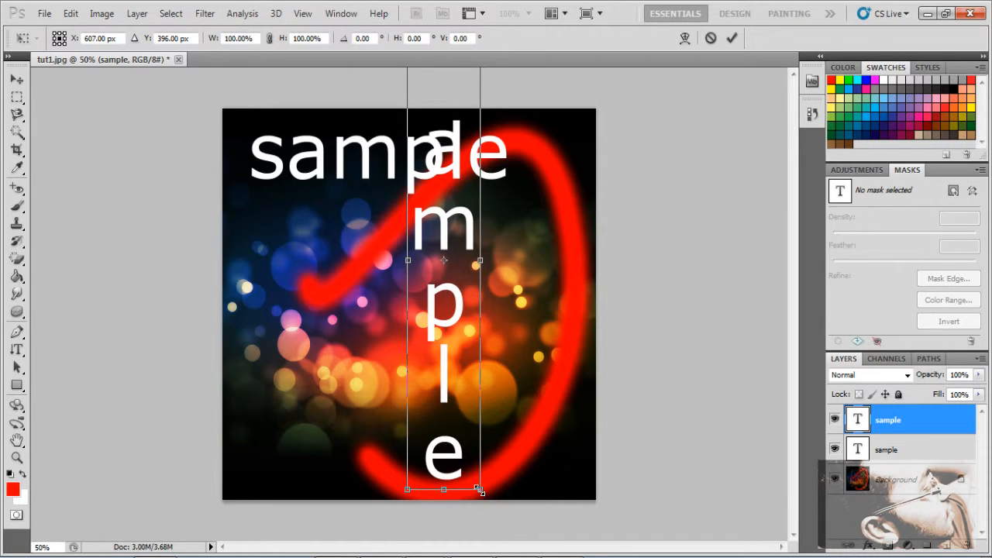
drag(479, 491, 453, 215)
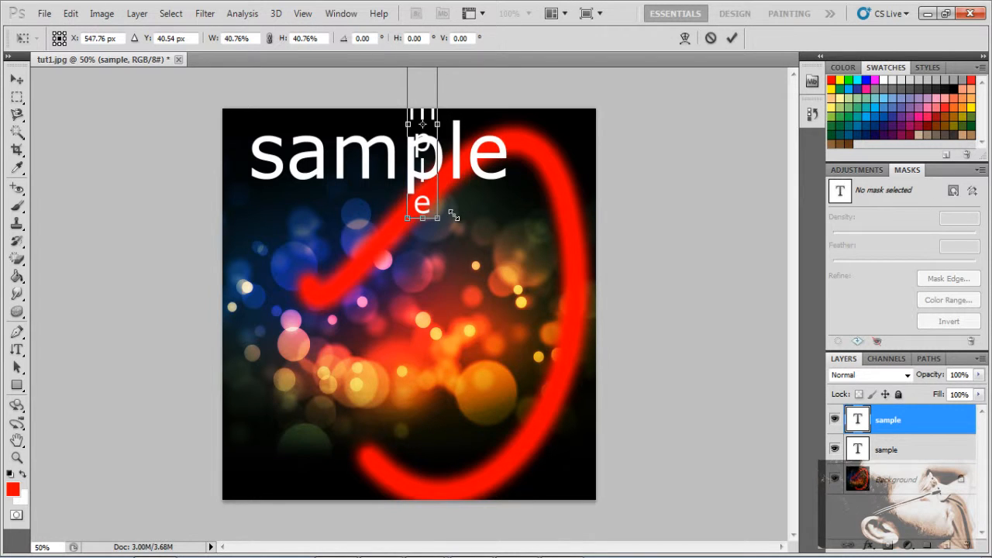
drag(435, 170, 401, 394)
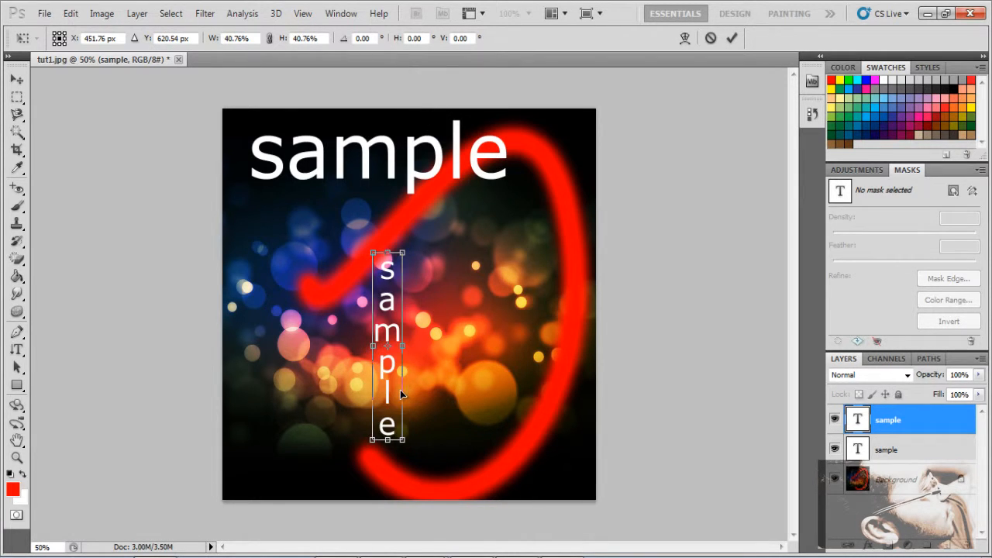
drag(403, 253, 447, 274)
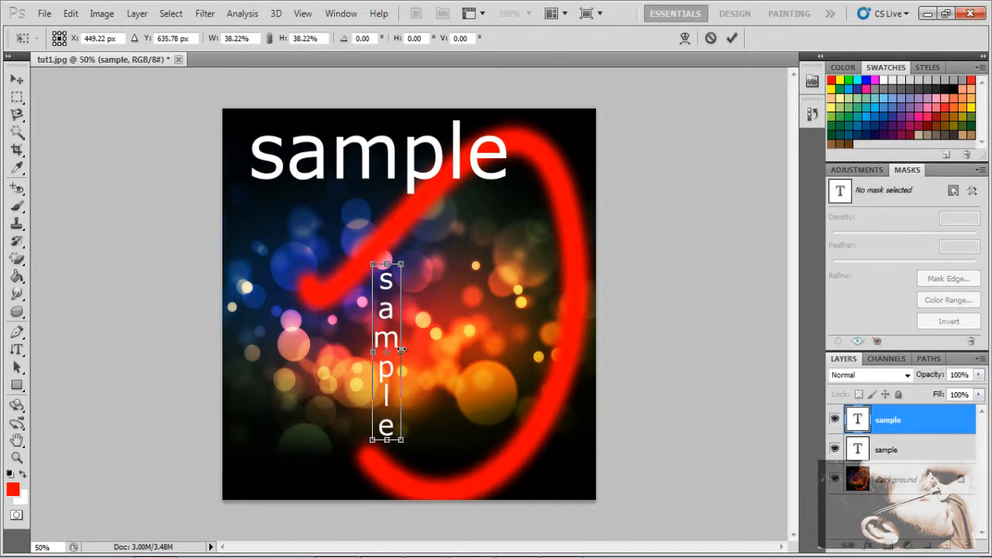
mouse_move(401, 350)
mouse_down()
mouse_move(462, 350)
mouse_move(422, 350)
mouse_up()
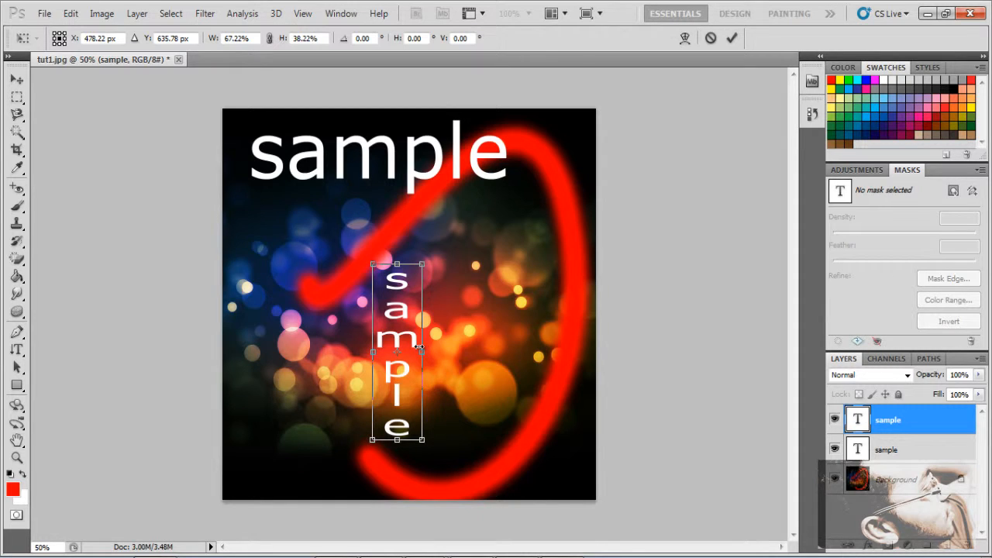
key(Return)
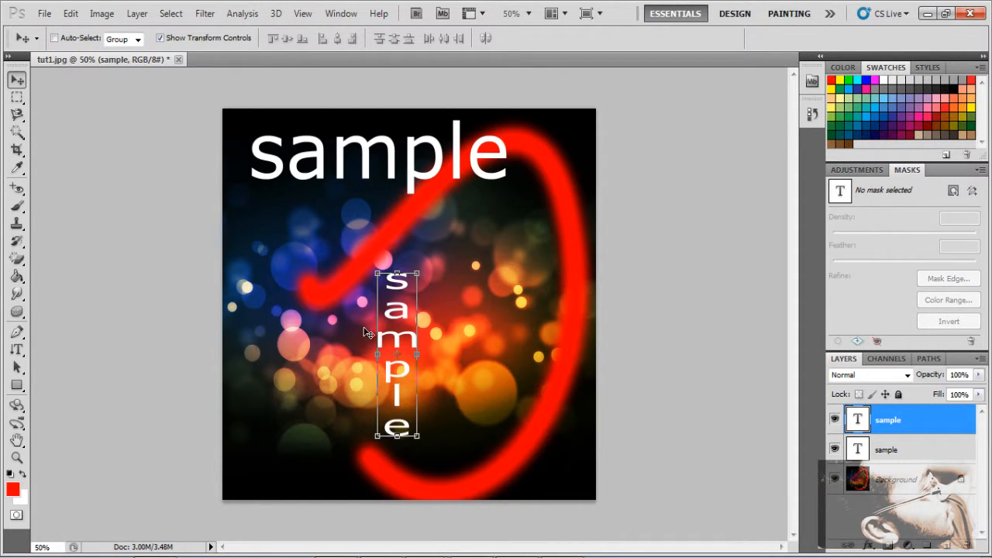
drag(396, 320, 251, 357)
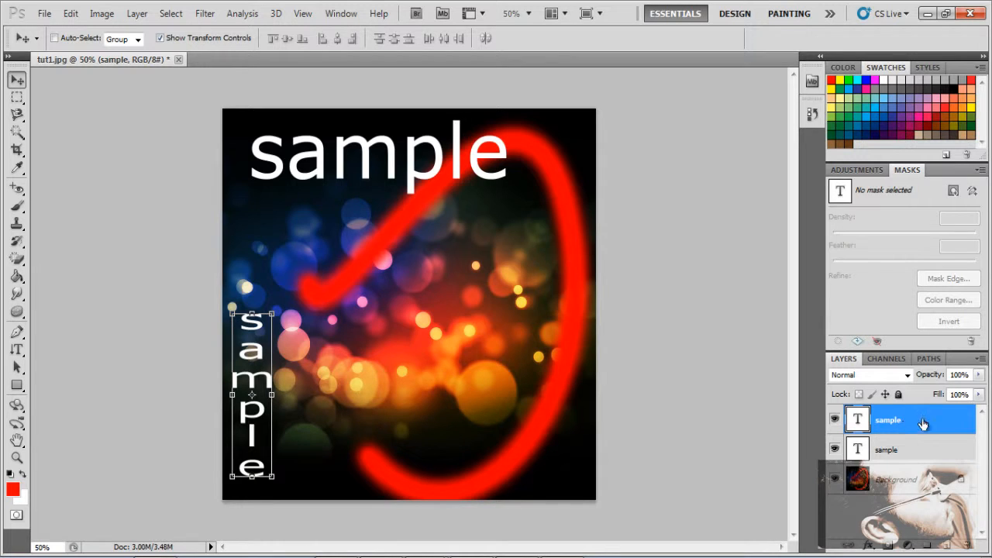
Delete the vertical "sample" text layer and shift the remaining horizontal "sample" text slightly down and to the left
key(Delete)
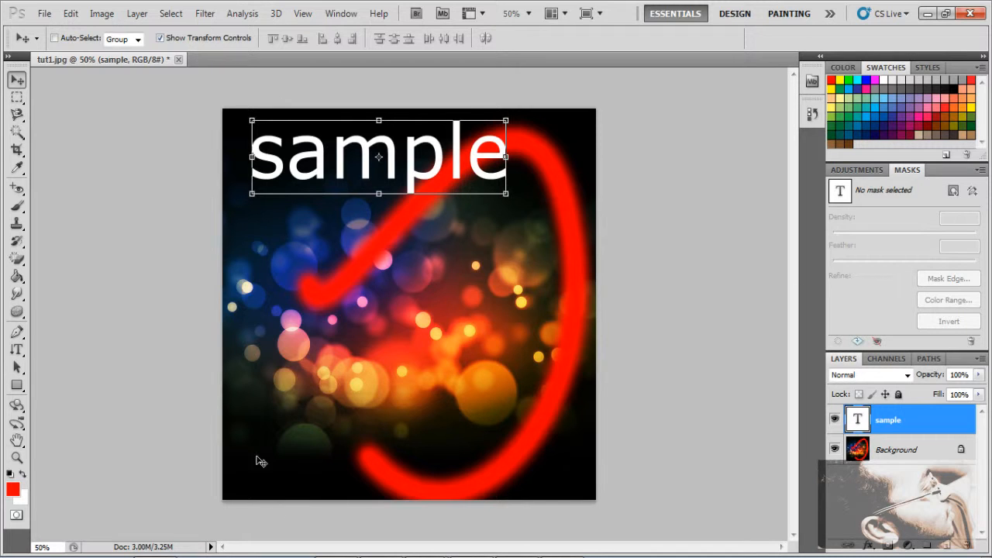
mouse_move(464, 154)
mouse_down()
mouse_move(461, 184)
mouse_move(461, 164)
mouse_up()
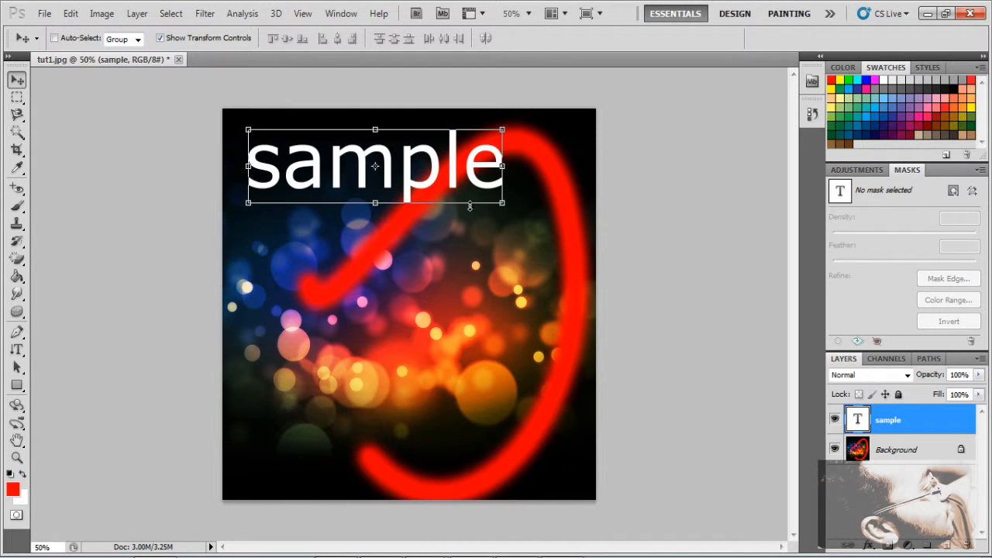
Draw a red rectangle shape covering the horizontal "sample" text with the Rectangle Tool
click(18, 370)
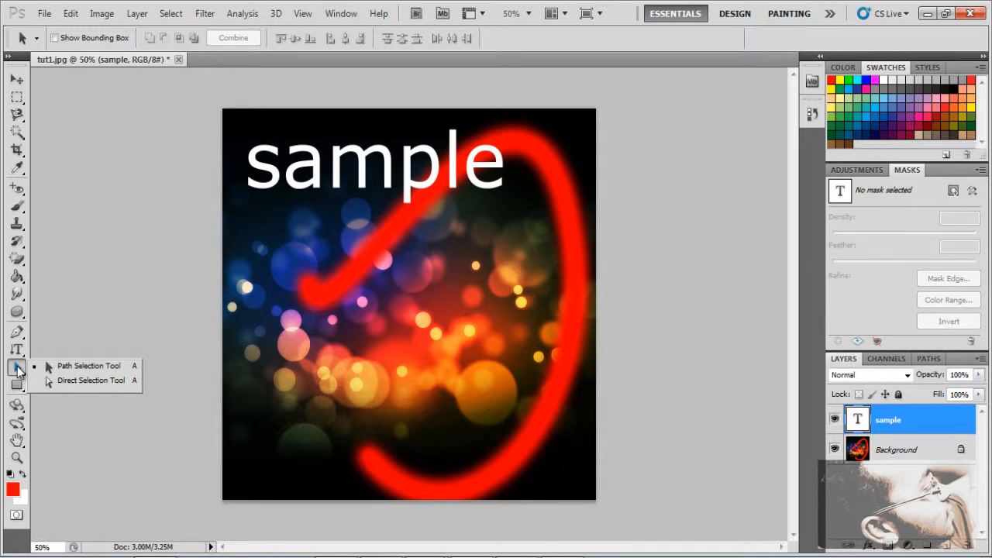
click(18, 370)
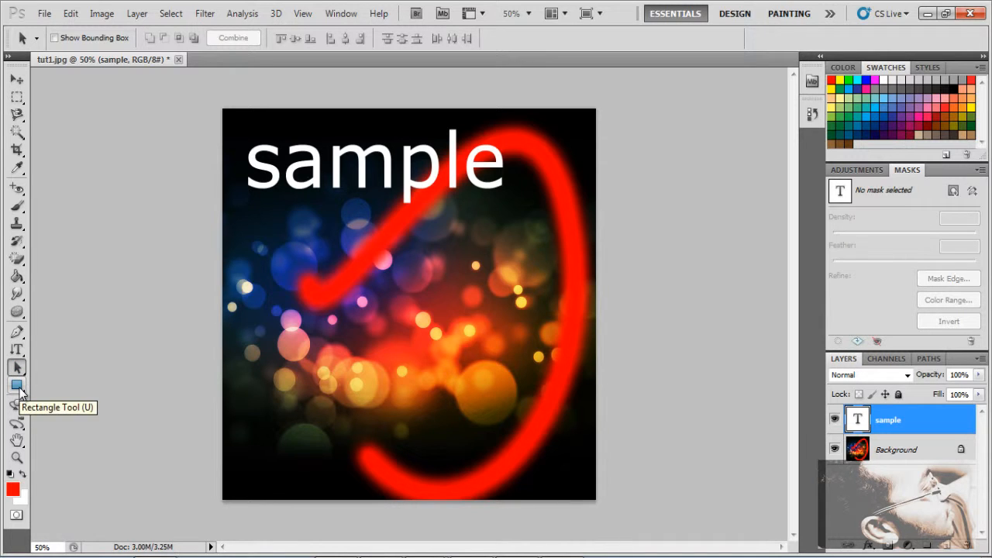
click(17, 386)
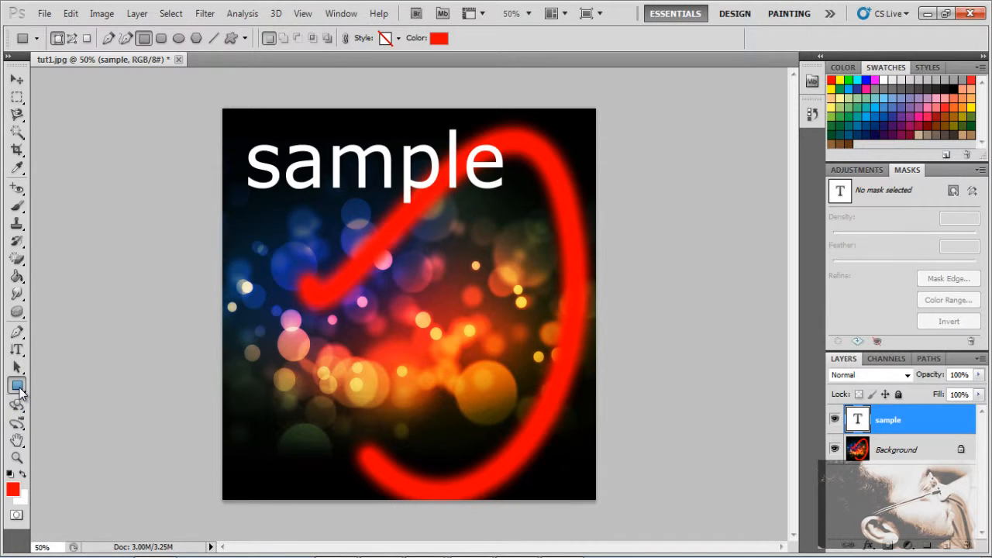
click(18, 389)
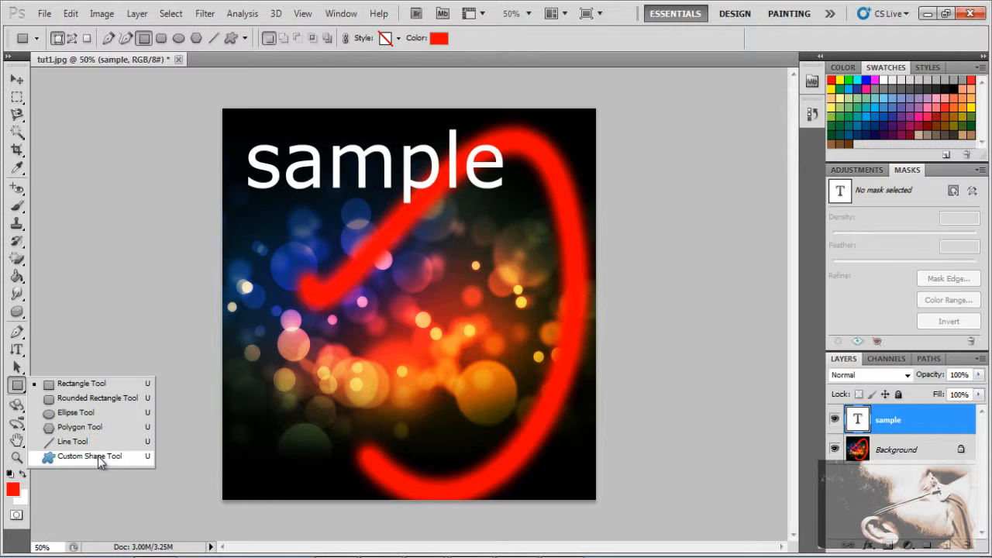
click(111, 388)
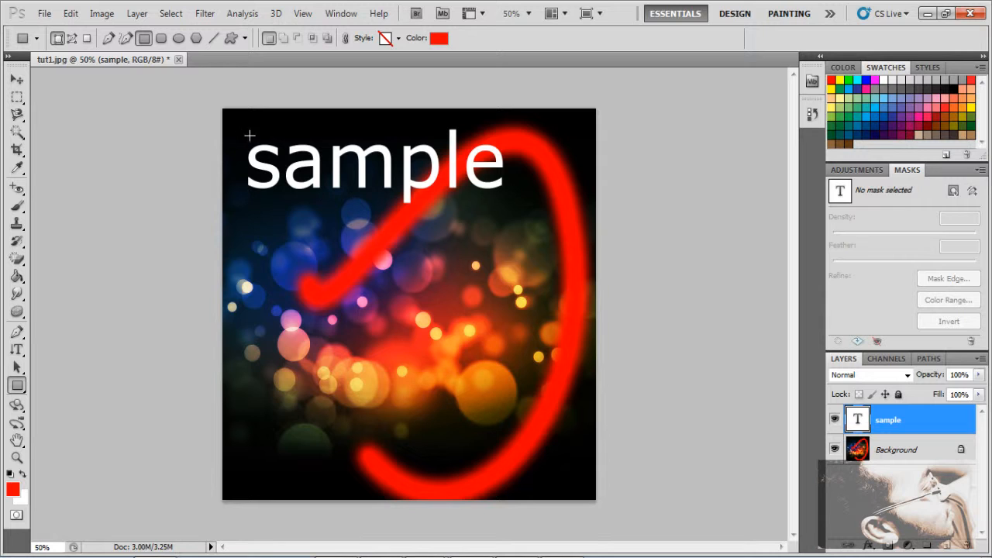
drag(244, 132, 516, 208)
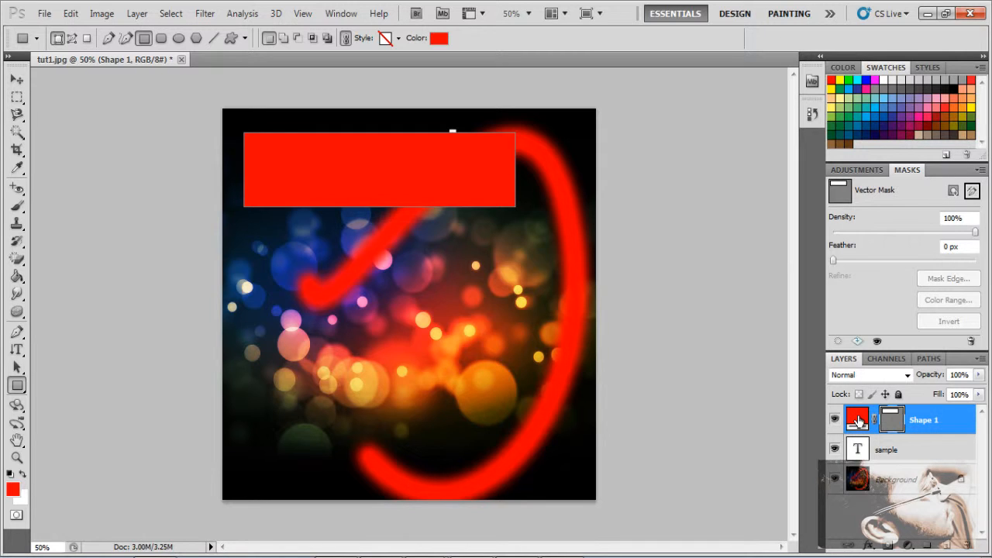
Change the rectangle's fill colour to blue-violet (4200ff)
double_click(857, 420)
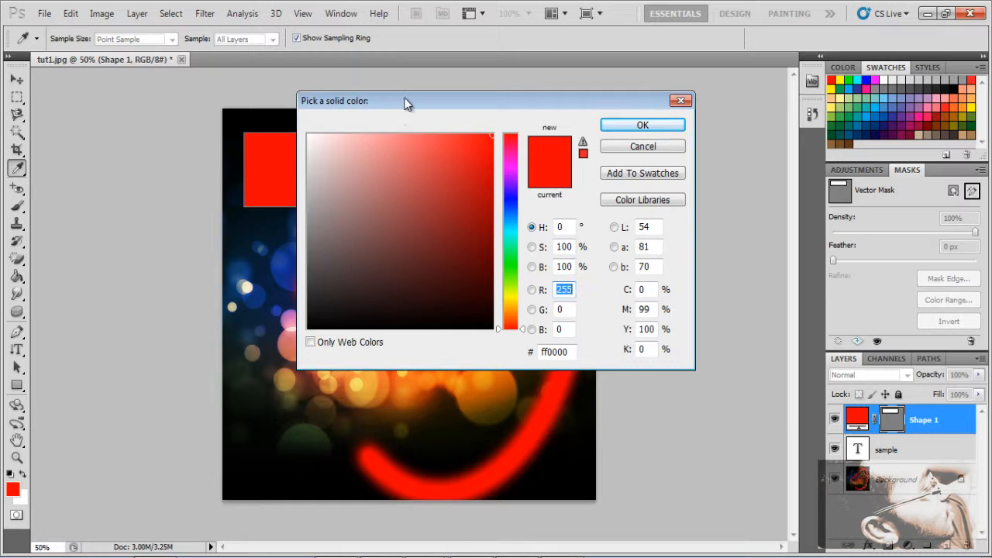
drag(406, 104, 386, 150)
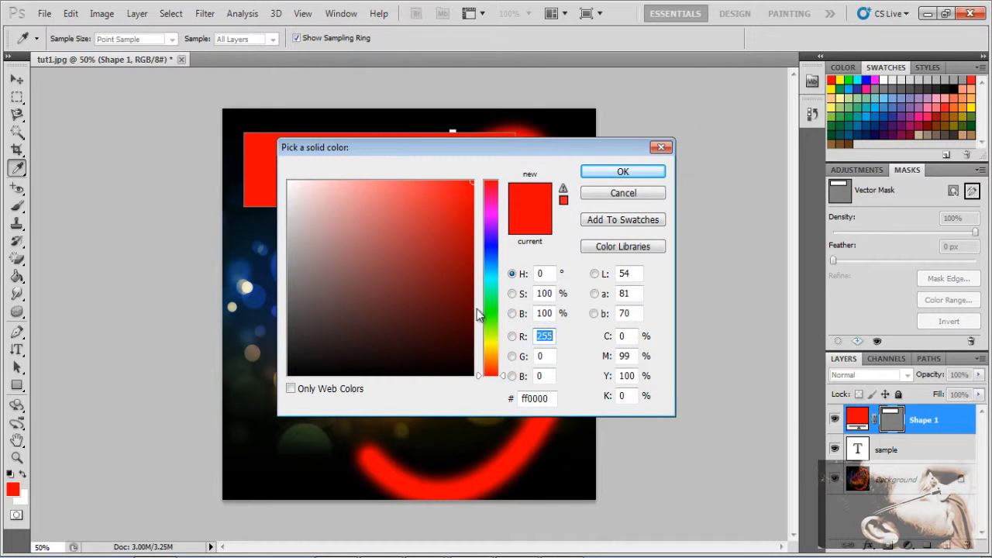
drag(496, 252, 495, 244)
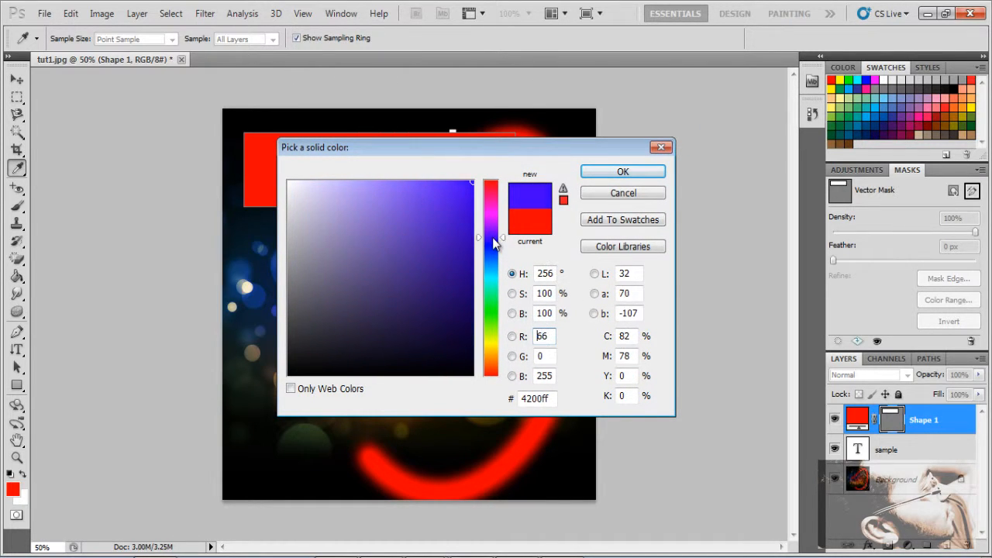
drag(455, 183, 491, 155)
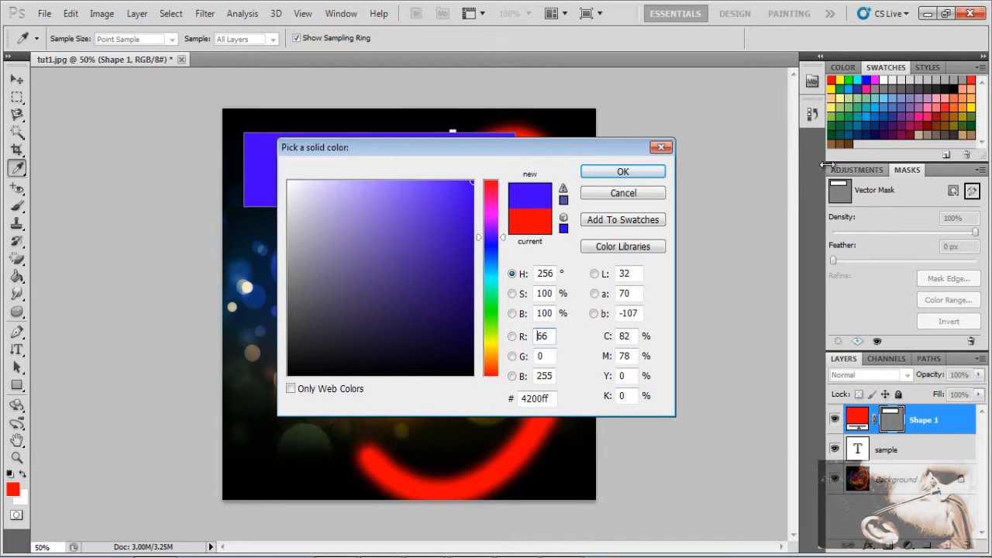
click(657, 172)
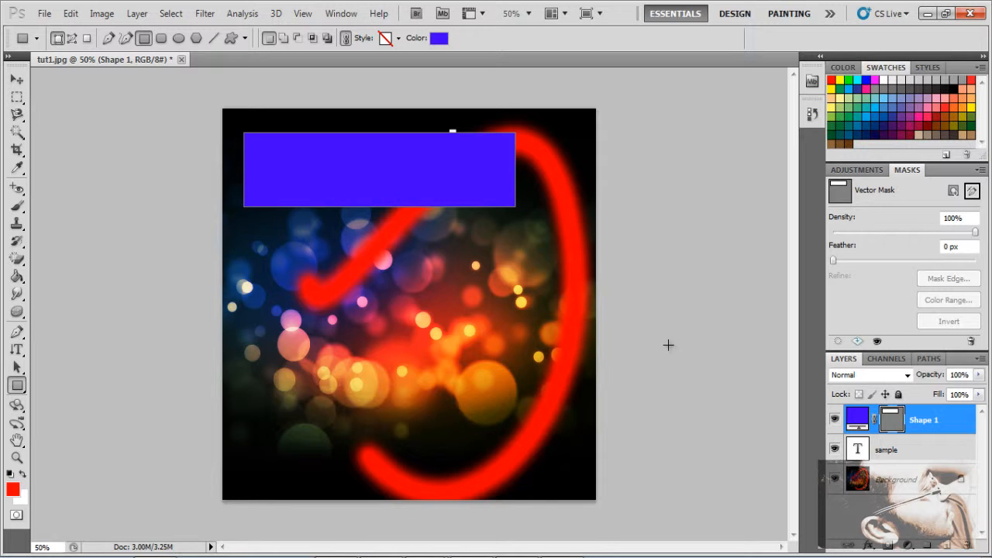
Move the "sample" text layer above the Shape 1 layer so the text lies over the rectangle
click(901, 450)
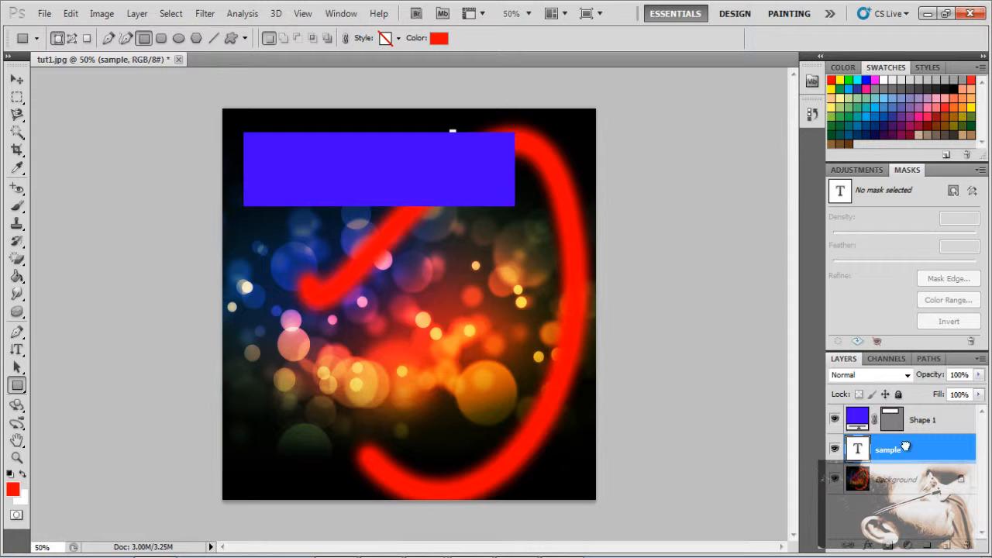
drag(905, 431, 906, 415)
drag(906, 416, 905, 420)
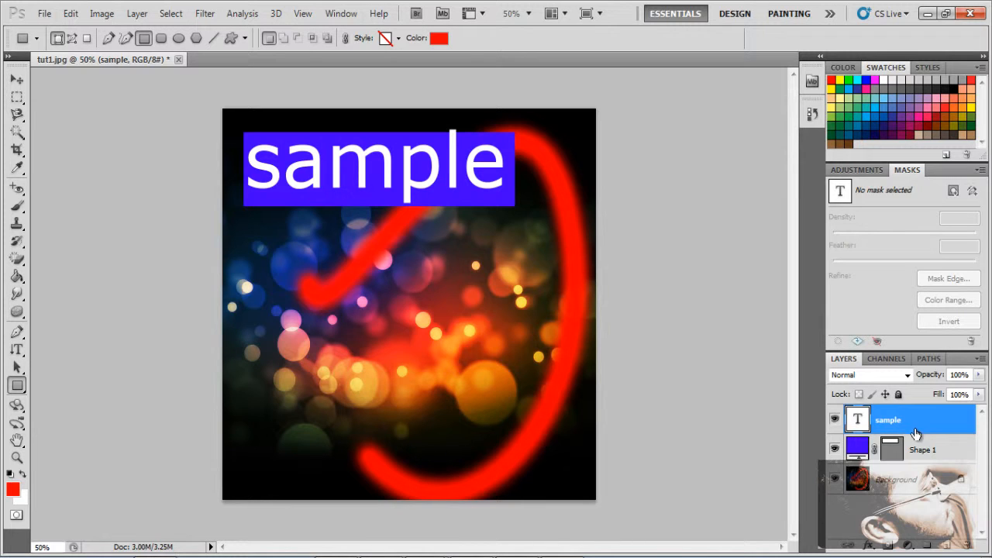
Move the "sample" layer below Shape 1 and back above it, and hide and reshow the Shape 1 layer
drag(924, 448, 925, 457)
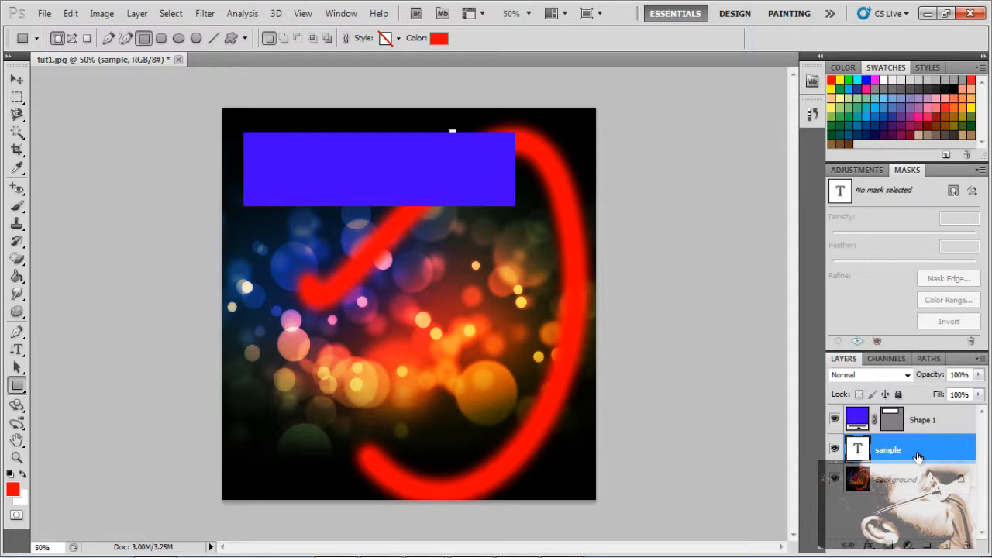
drag(917, 457, 917, 420)
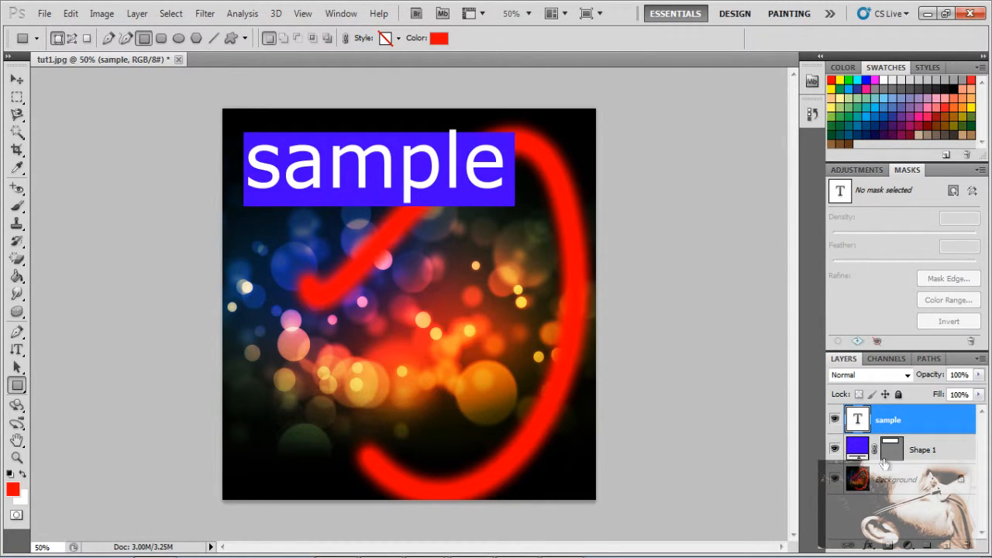
click(834, 449)
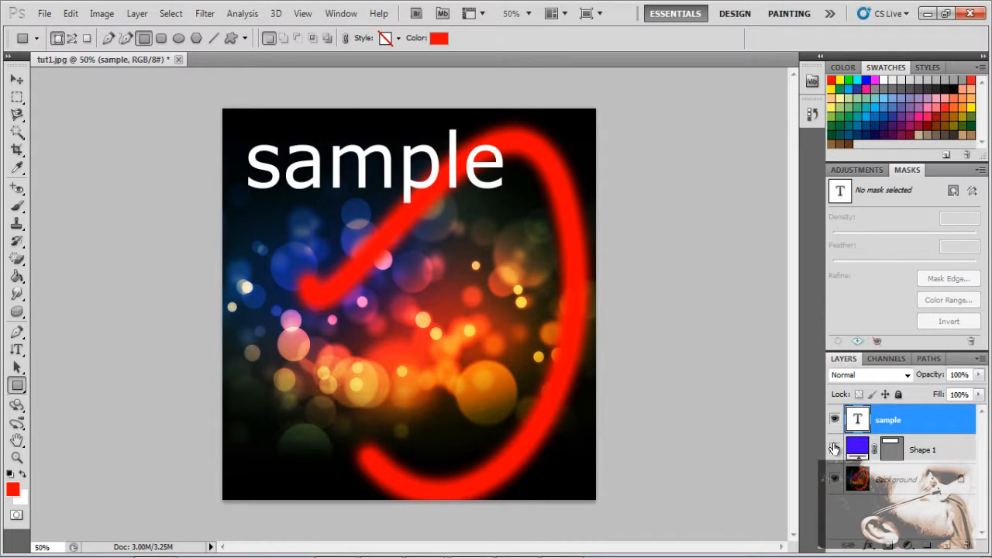
click(833, 450)
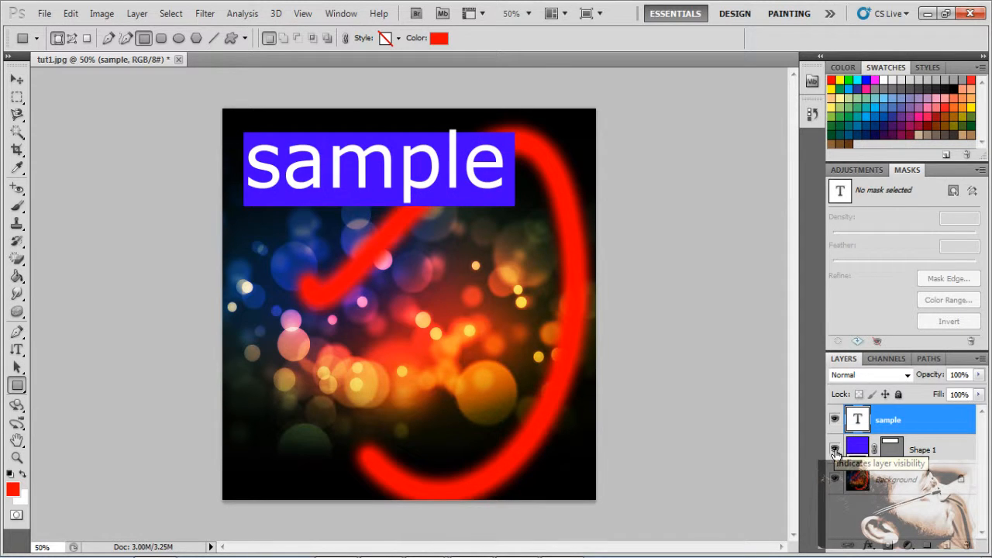
Shift the Shape 1 rectangle slightly up and to the left so it frames the "sample" text
click(911, 452)
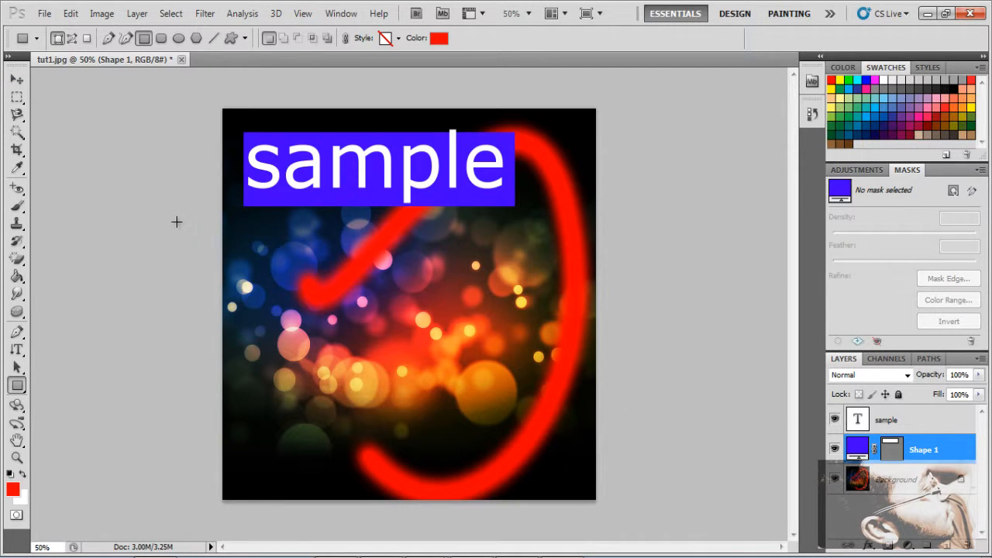
click(21, 80)
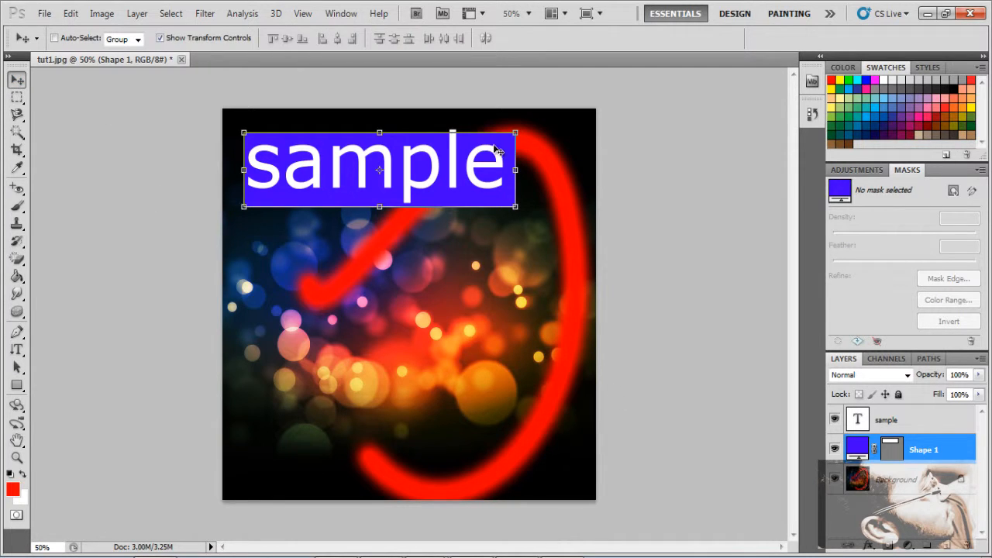
drag(500, 146, 495, 143)
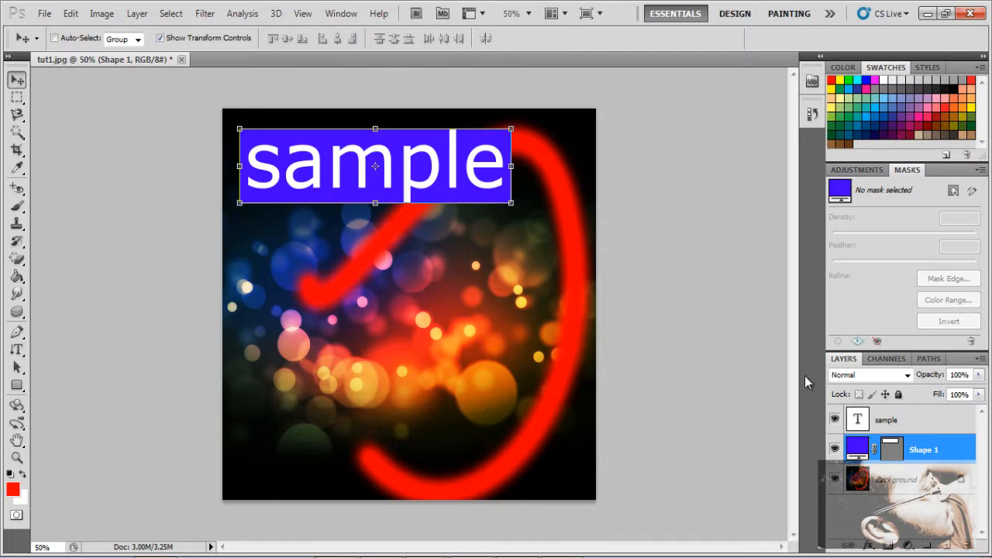
Rasterize the Shape 1 layer and choose the Eraser Tool
right_click(917, 455)
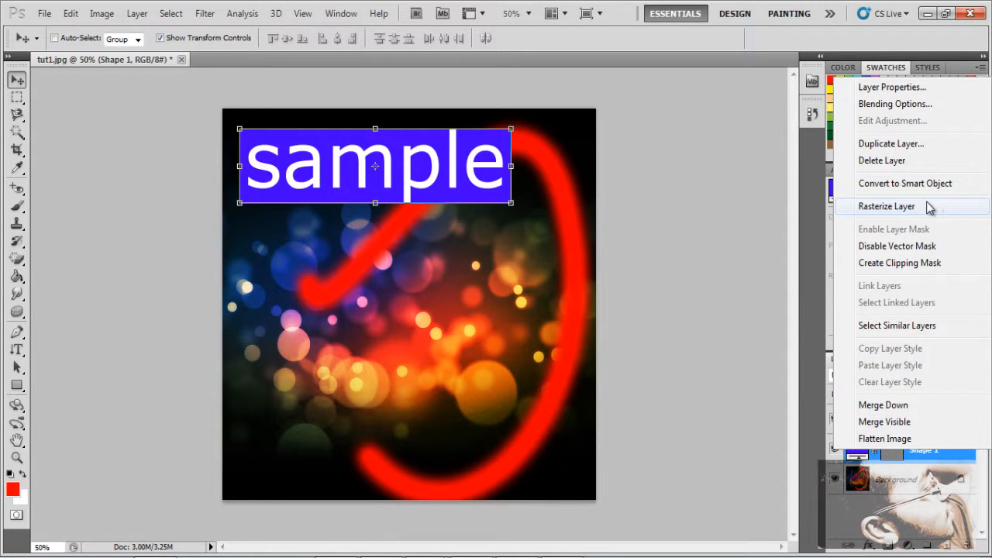
click(871, 210)
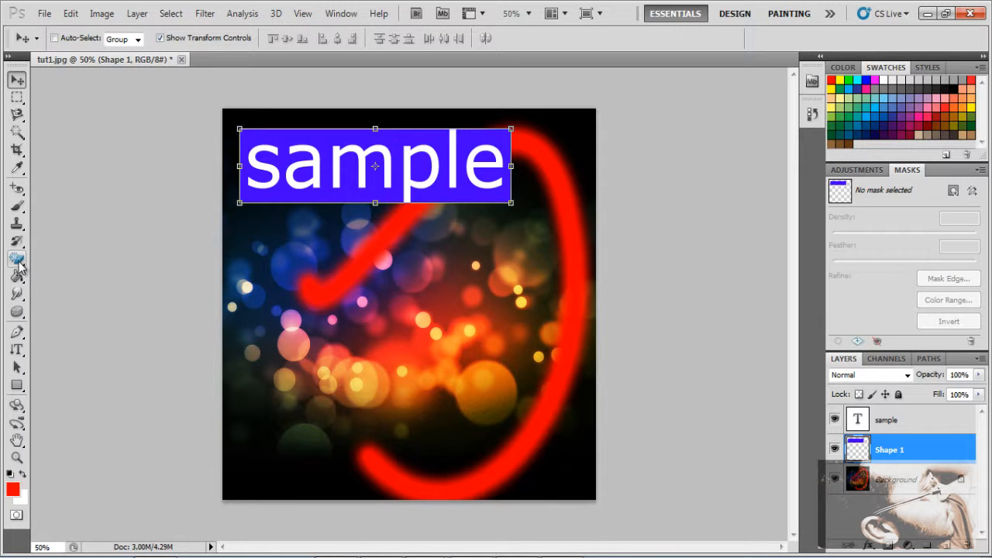
drag(21, 266, 75, 256)
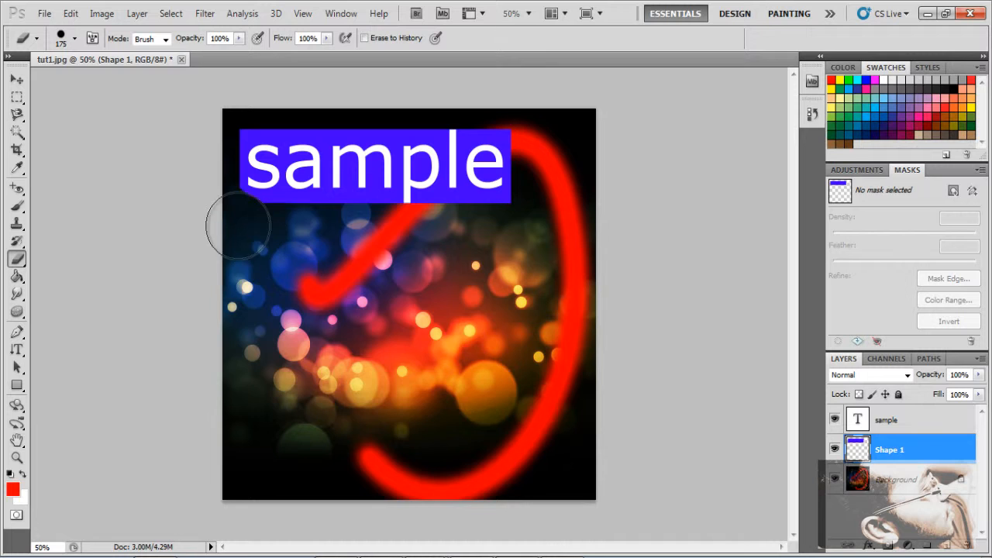
Erase along the lower edge of the blue Shape 1 rectangle with the 175 px hard round brush and again with a soft round one
drag(238, 226, 319, 229)
mouse_move(20, 265)
mouse_down()
mouse_move(116, 271)
mouse_move(111, 263)
mouse_up()
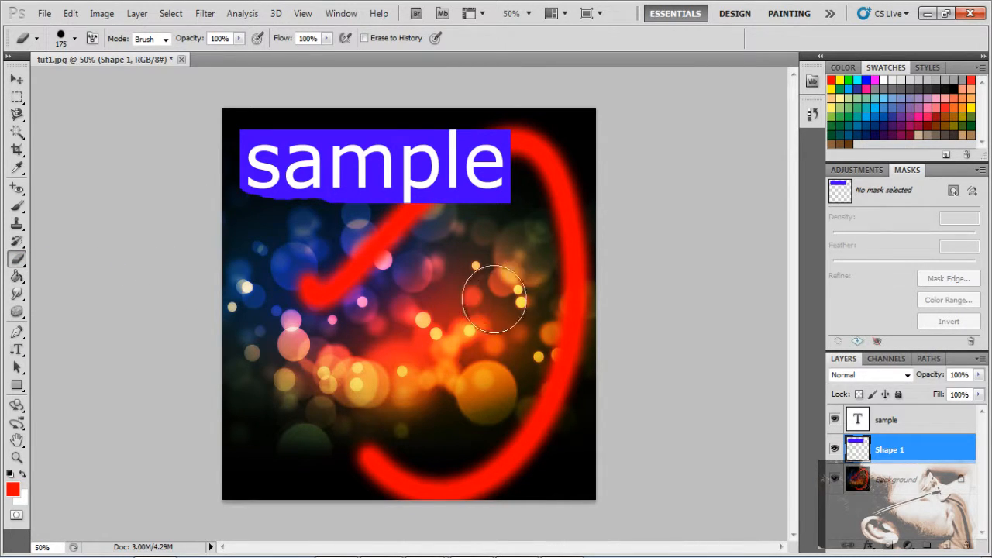
click(76, 39)
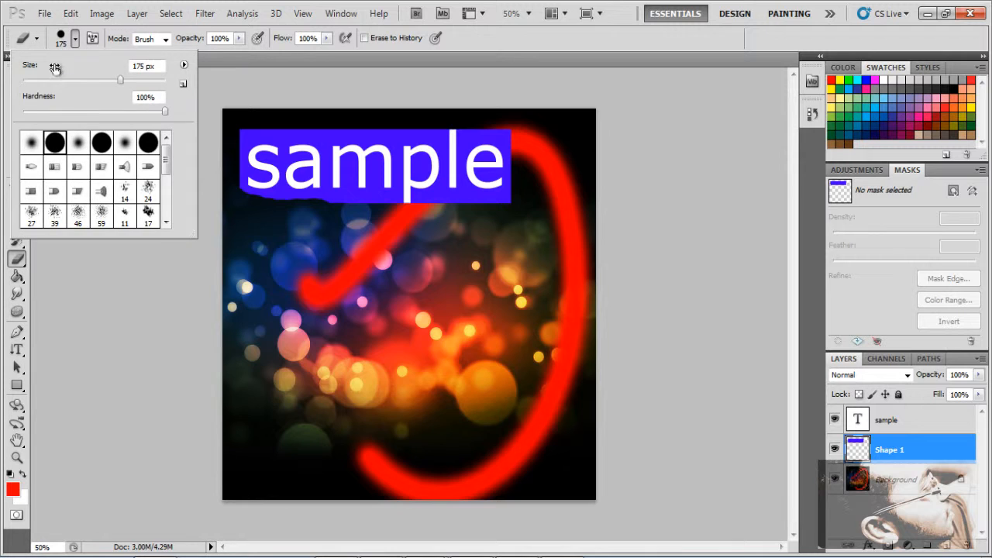
click(31, 142)
click(555, 48)
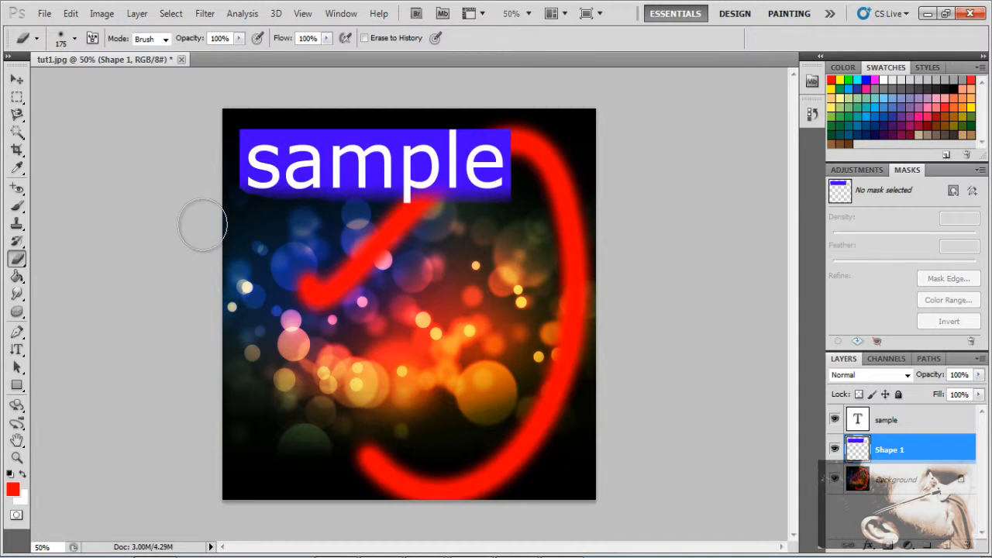
drag(203, 223, 537, 224)
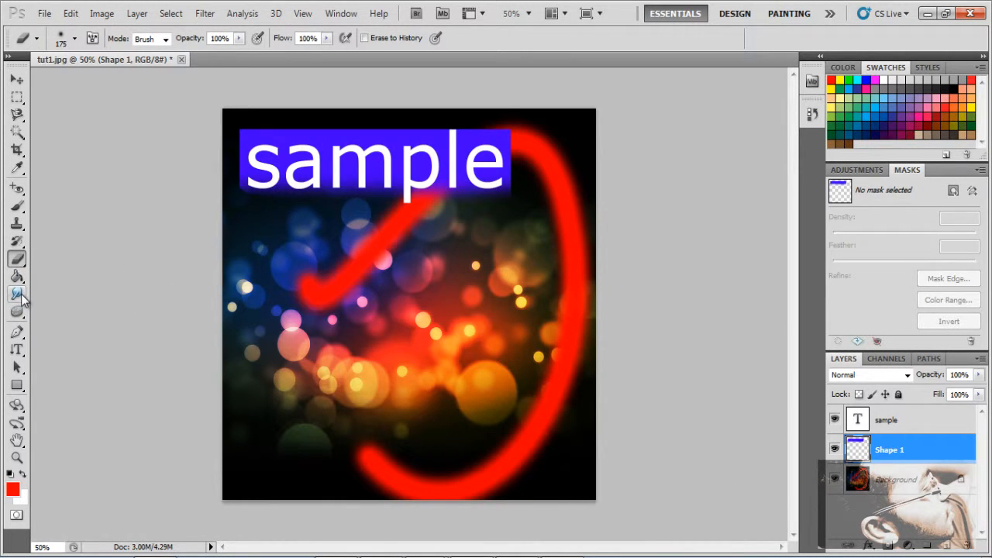
Smudge the top, side and lower edges of the blue Shape 1 rectangle outward with the Smudge Tool at 50% strength
mouse_move(17, 295)
mouse_down()
mouse_move(132, 314)
mouse_move(97, 323)
mouse_up()
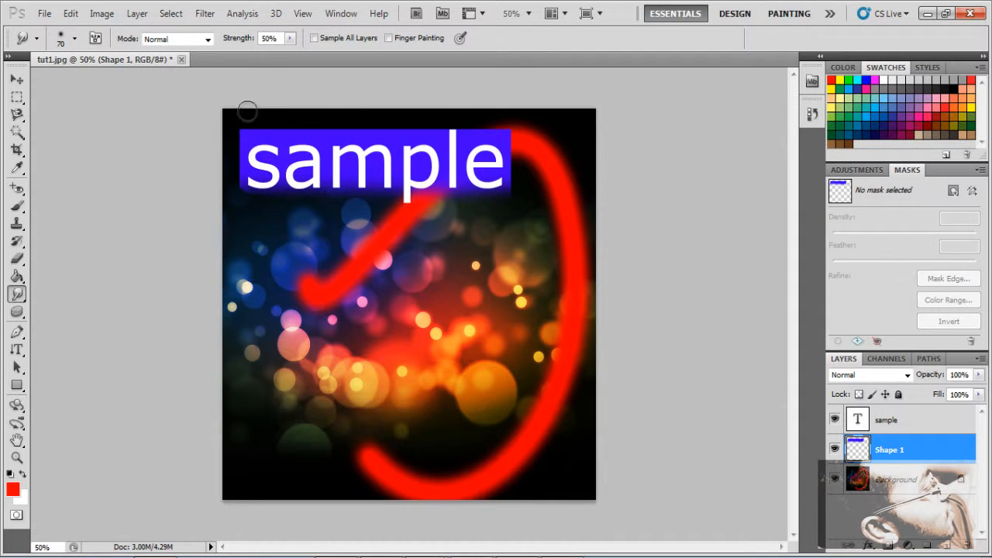
drag(237, 126, 314, 125)
mouse_move(243, 133)
mouse_down()
mouse_move(417, 130)
mouse_move(397, 140)
mouse_move(312, 132)
mouse_up()
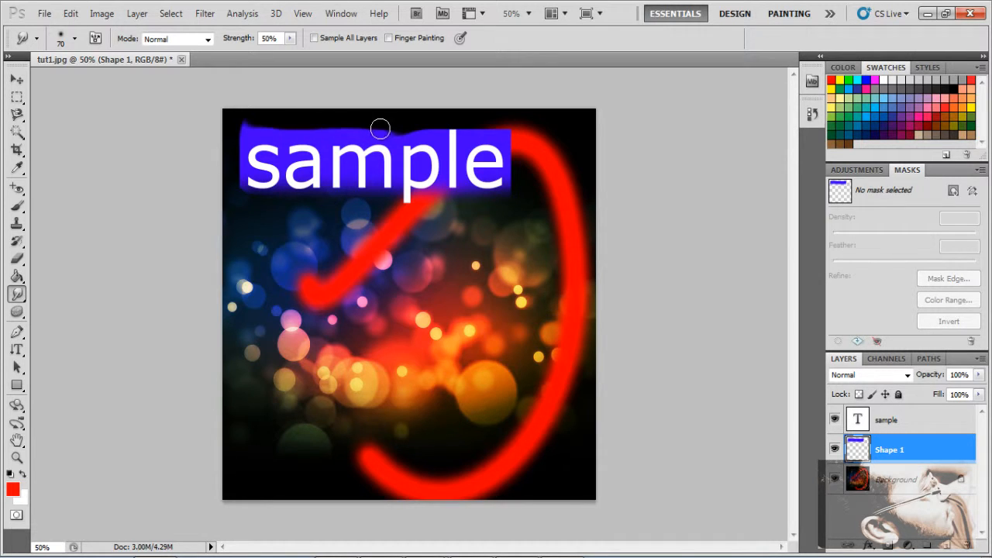
mouse_move(492, 133)
mouse_down()
mouse_move(525, 127)
mouse_move(545, 147)
mouse_move(516, 169)
mouse_move(507, 144)
mouse_move(516, 201)
mouse_up()
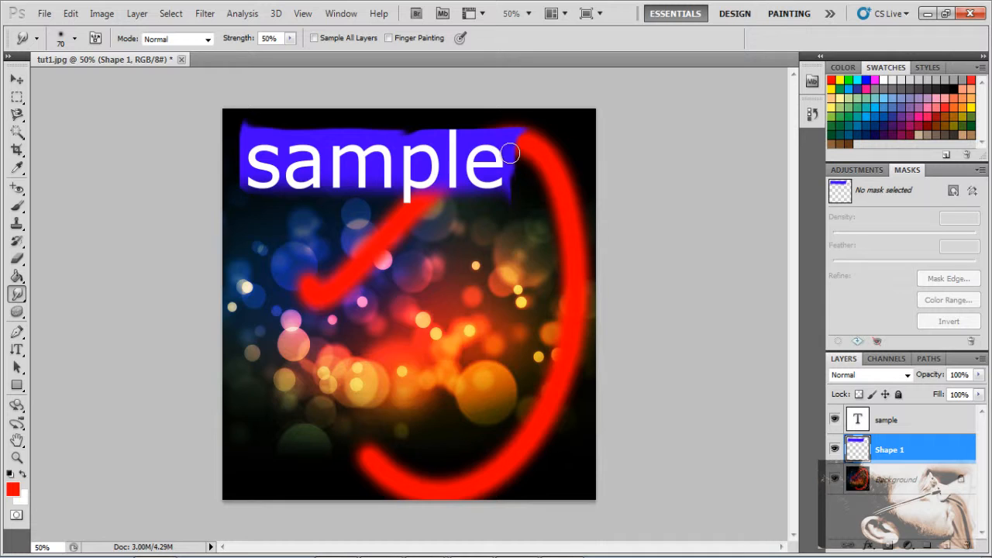
drag(514, 150, 507, 217)
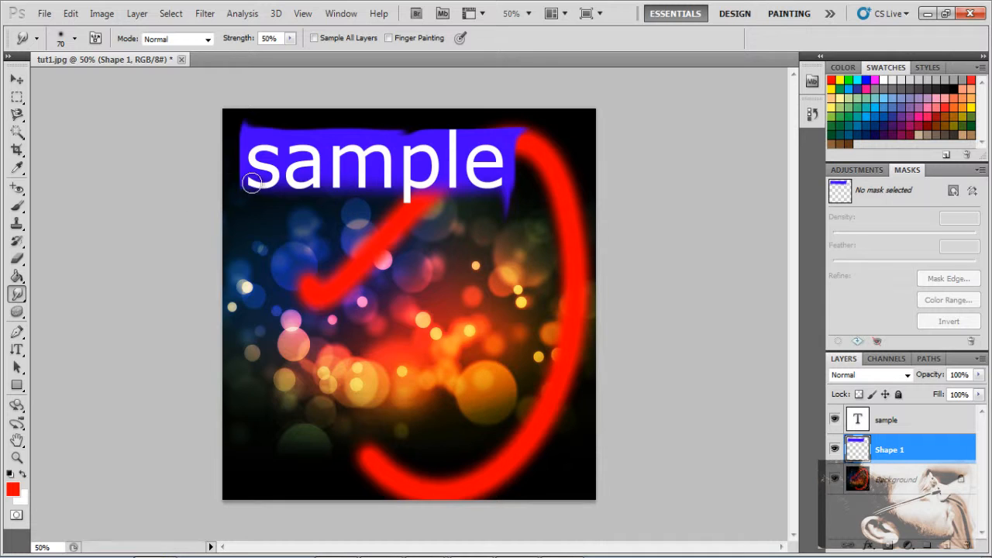
mouse_move(237, 155)
mouse_down()
mouse_move(274, 123)
mouse_move(365, 127)
mouse_up()
mouse_move(408, 161)
mouse_down()
mouse_move(463, 193)
mouse_move(478, 152)
mouse_move(511, 136)
mouse_up()
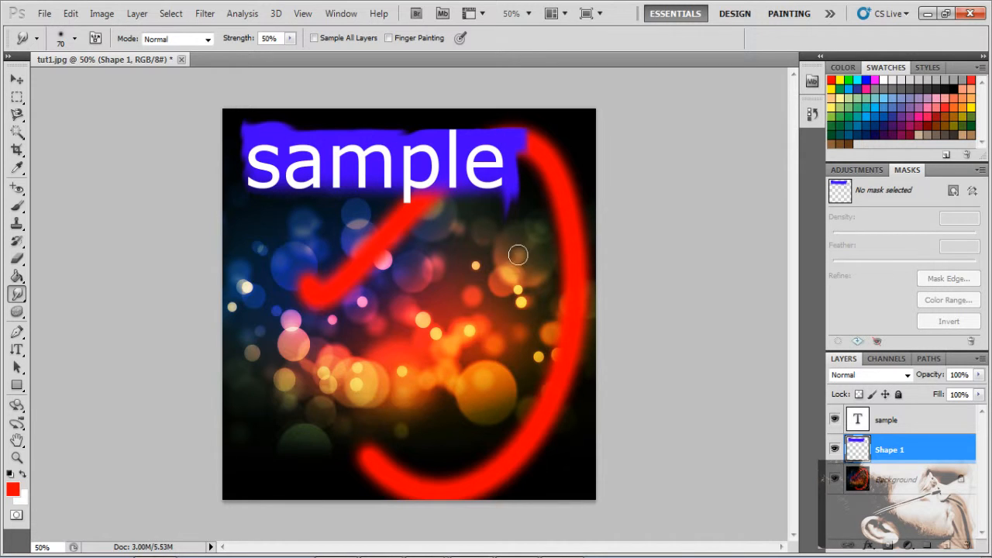
drag(512, 186, 505, 303)
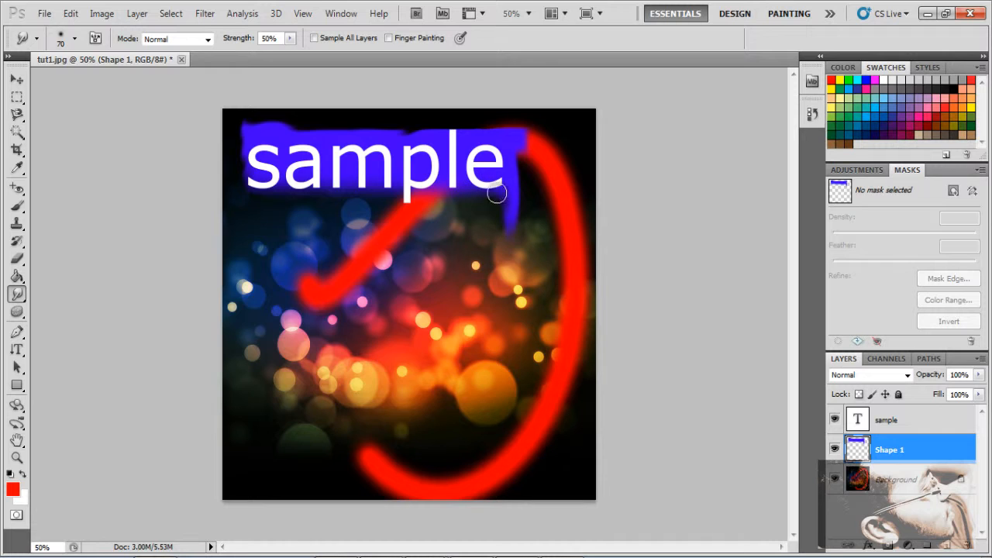
drag(511, 228, 506, 272)
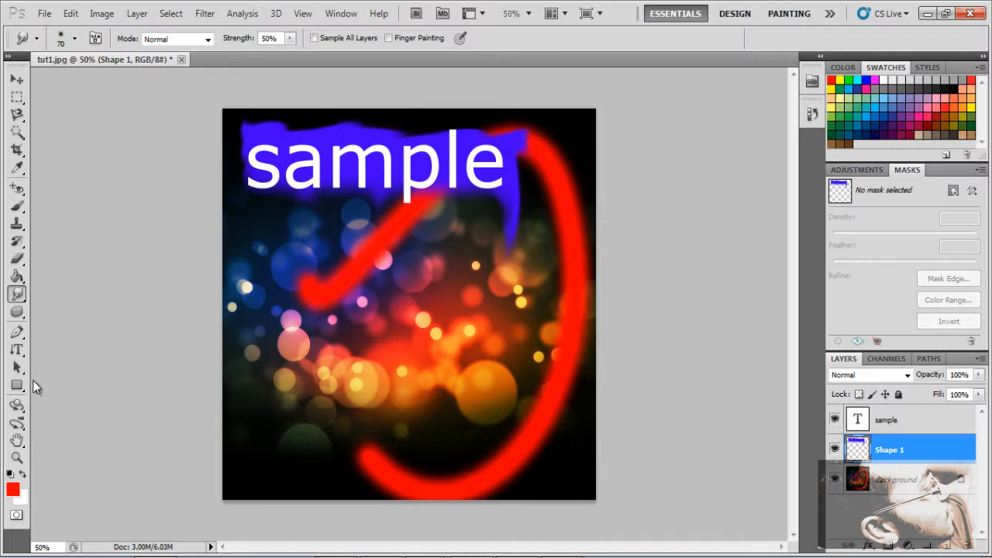
Draw a red rounded rectangle with a 10 px corner radius across the middle of the image
click(17, 385)
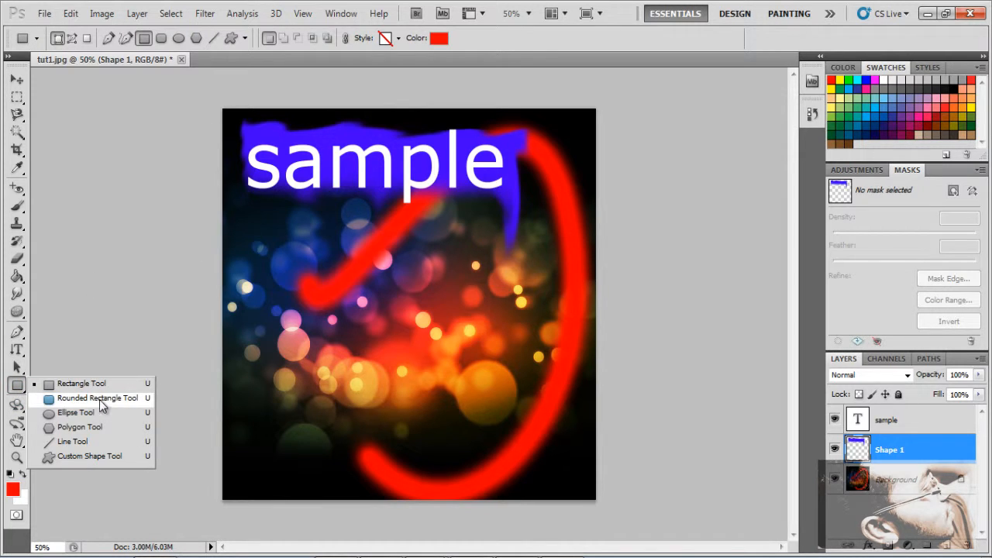
click(99, 399)
drag(277, 265, 540, 368)
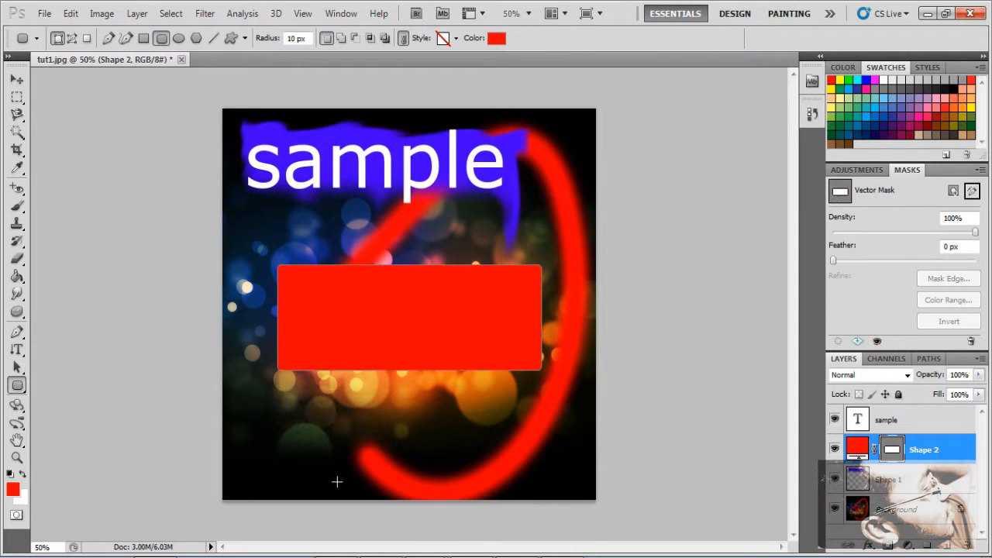
Recolour the rounded rectangle white (ffffff) and delete its layer
double_click(857, 448)
drag(331, 144, 325, 132)
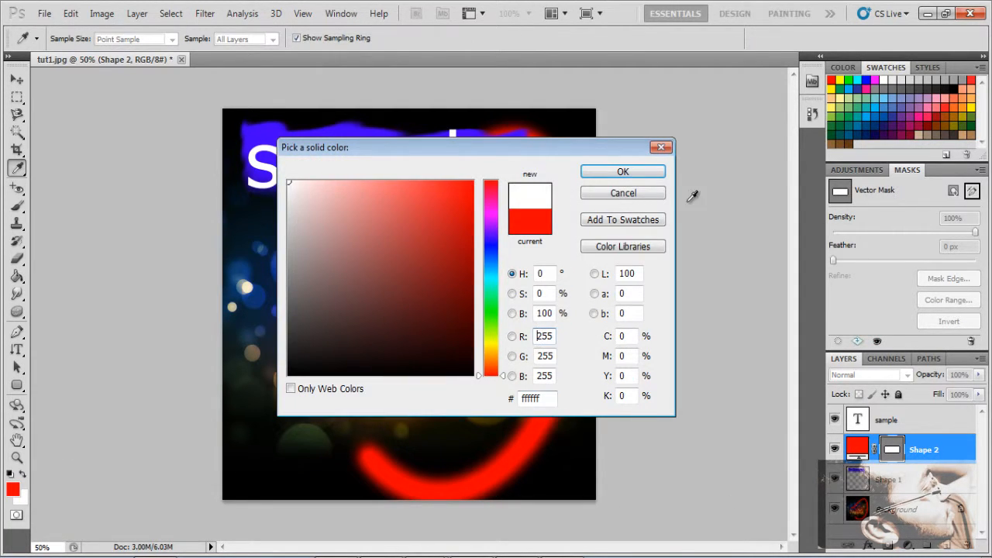
click(653, 179)
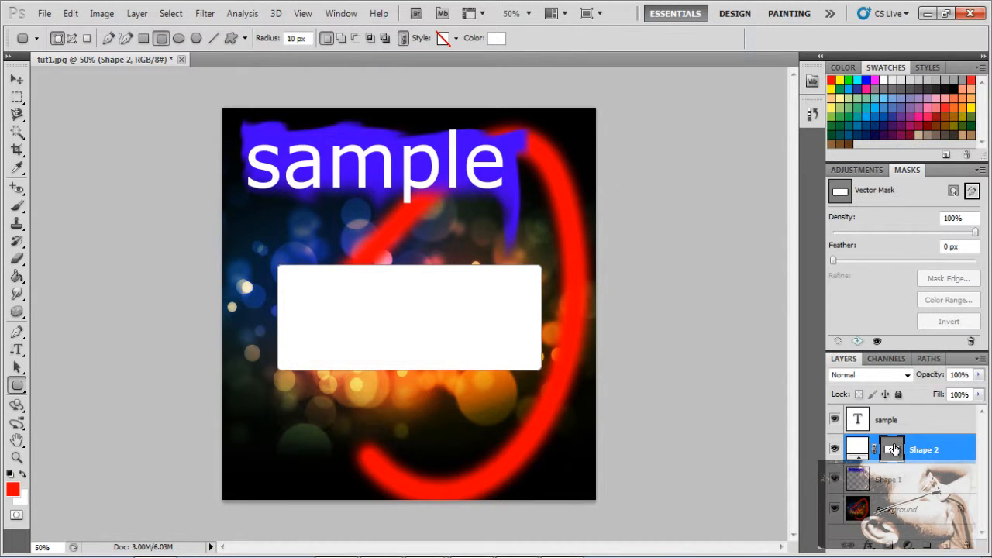
key(Delete)
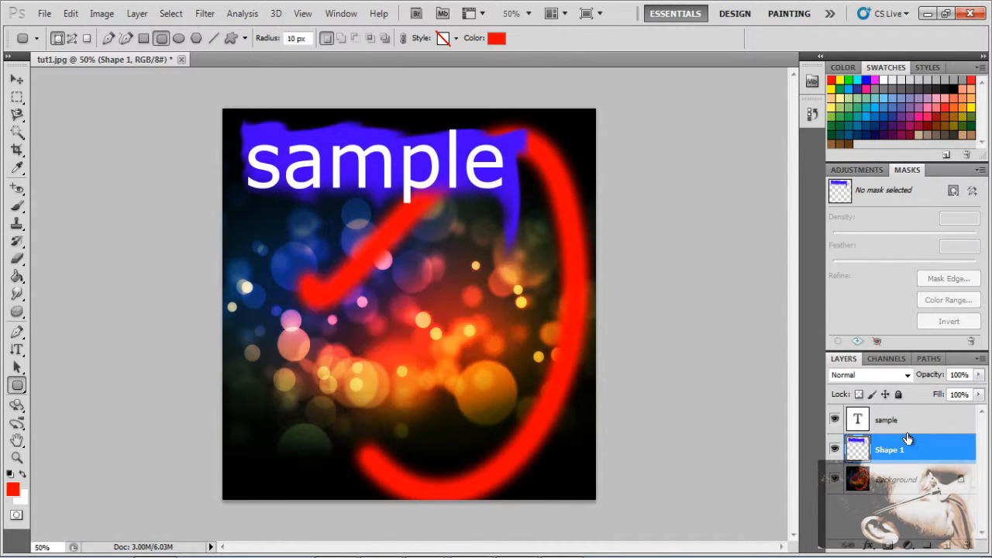
Draw a small red ellipse in the lower middle of the image with the Ellipse Tool and delete it
right_click(17, 385)
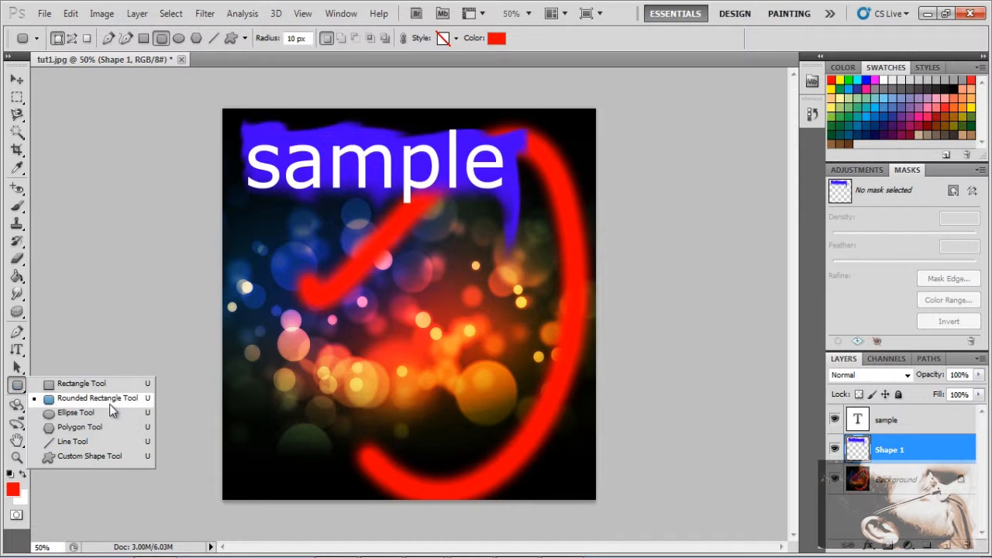
click(66, 411)
drag(335, 402, 391, 439)
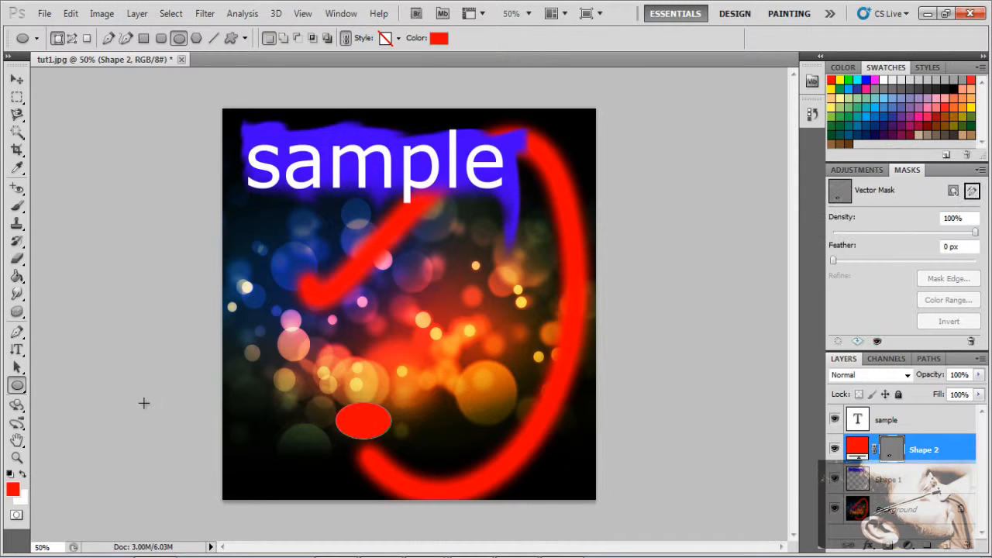
key(Delete)
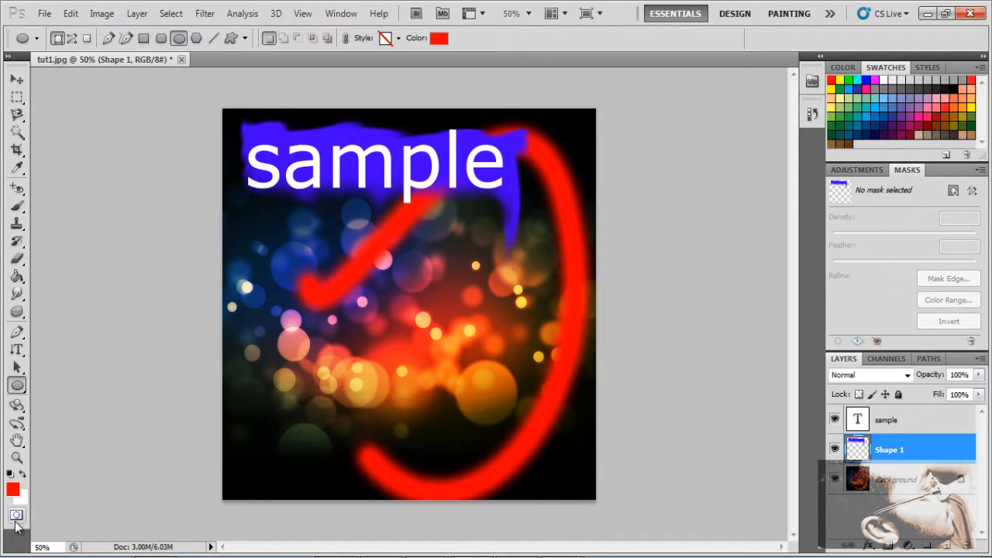
Set the foreground colour to white (ffffff), and draw and undo a test ellipse on the image
click(11, 491)
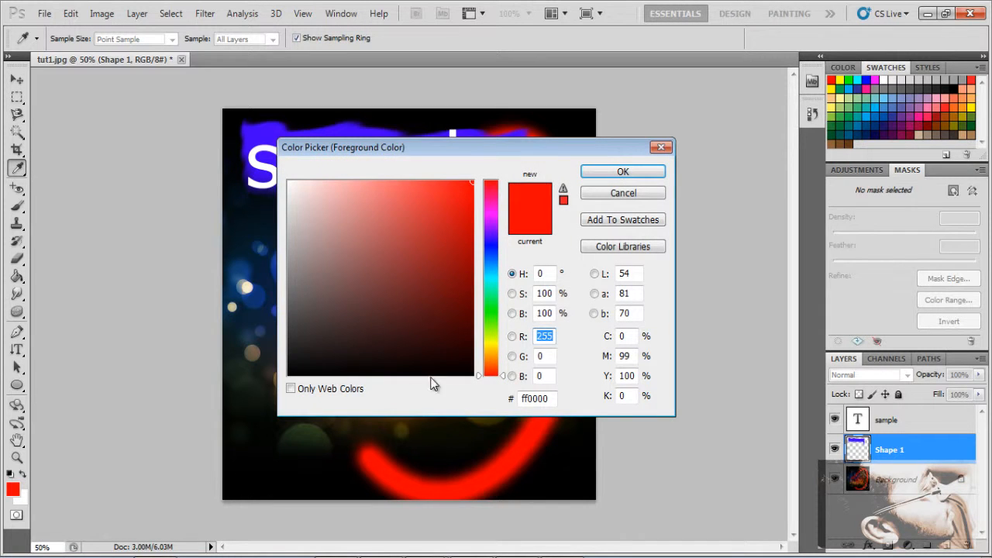
mouse_move(341, 330)
mouse_down()
mouse_move(333, 327)
mouse_move(317, 206)
mouse_move(277, 126)
mouse_move(308, 215)
mouse_move(298, 181)
mouse_up()
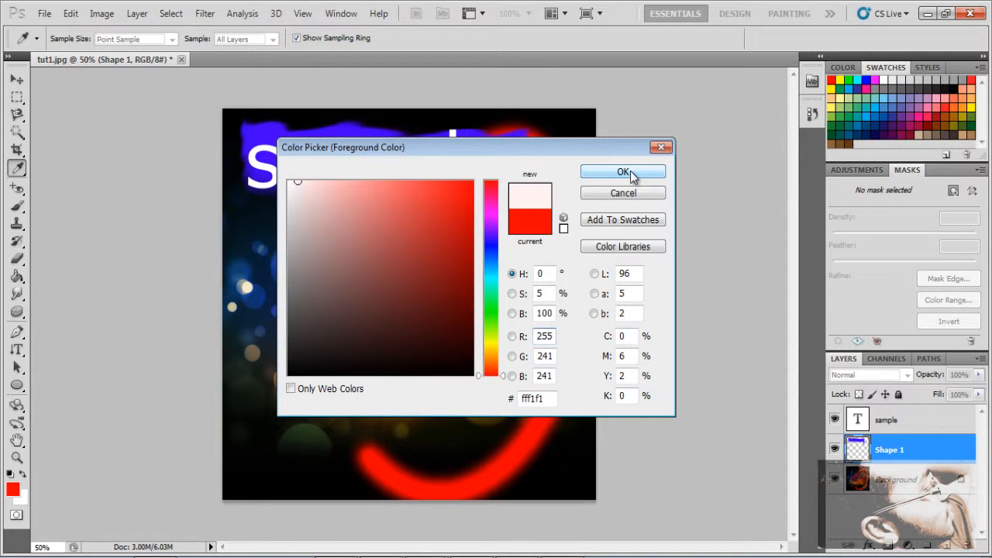
drag(283, 191, 284, 161)
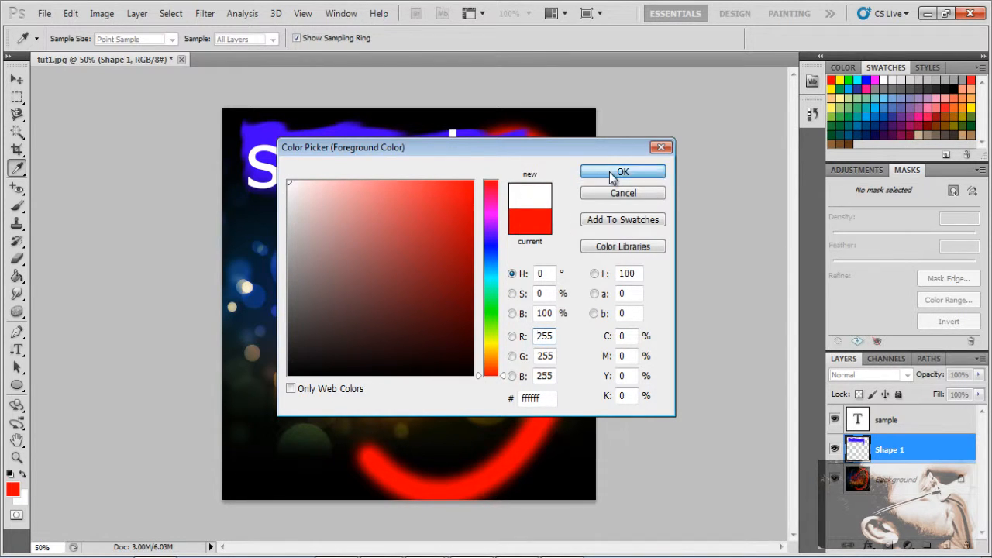
click(620, 172)
drag(309, 355, 372, 405)
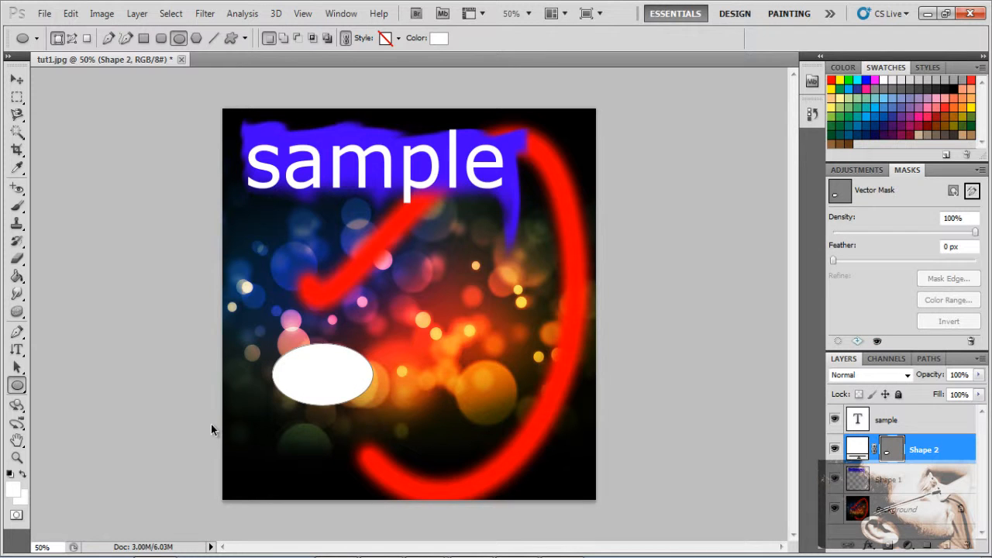
key(ctrl+z)
Draw a white pentagon near the image's left edge, and try a larger 10-sided polygon in the centre, undoing only the latter
click(26, 393)
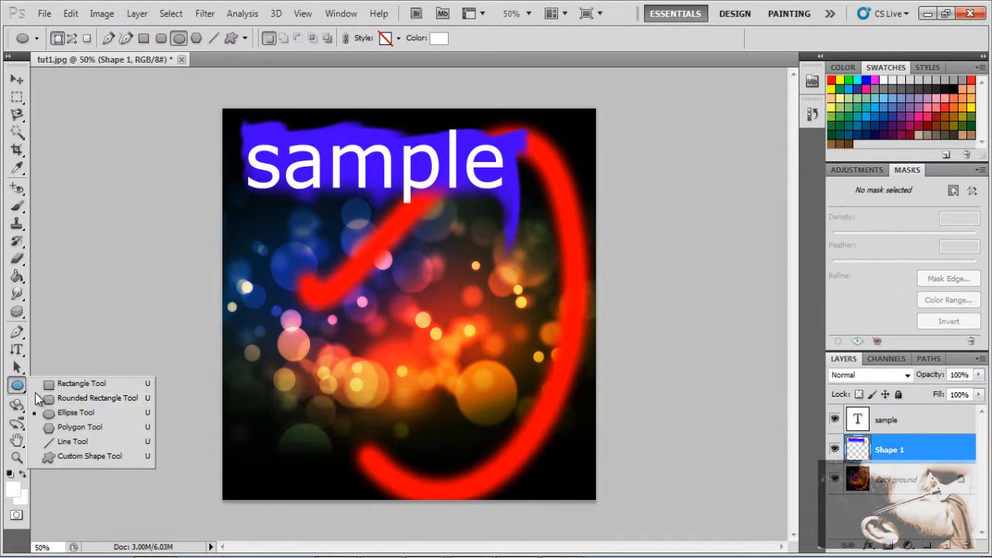
click(80, 428)
drag(274, 321, 233, 349)
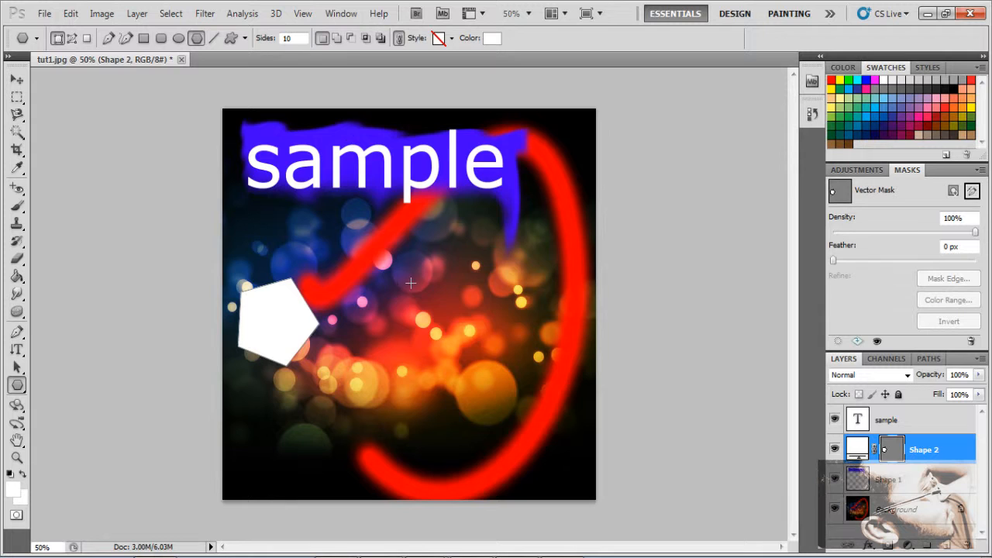
drag(411, 284, 335, 302)
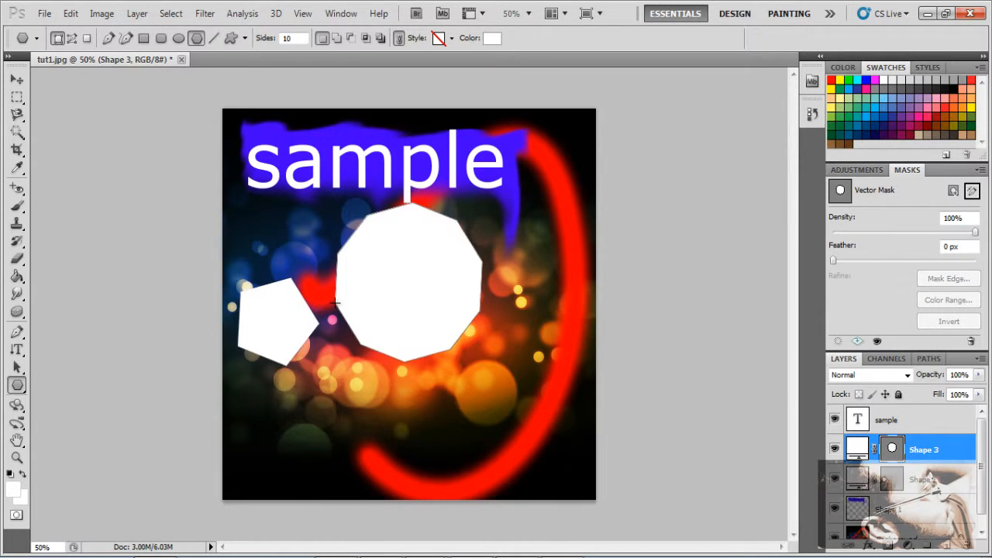
key(ctrl+z)
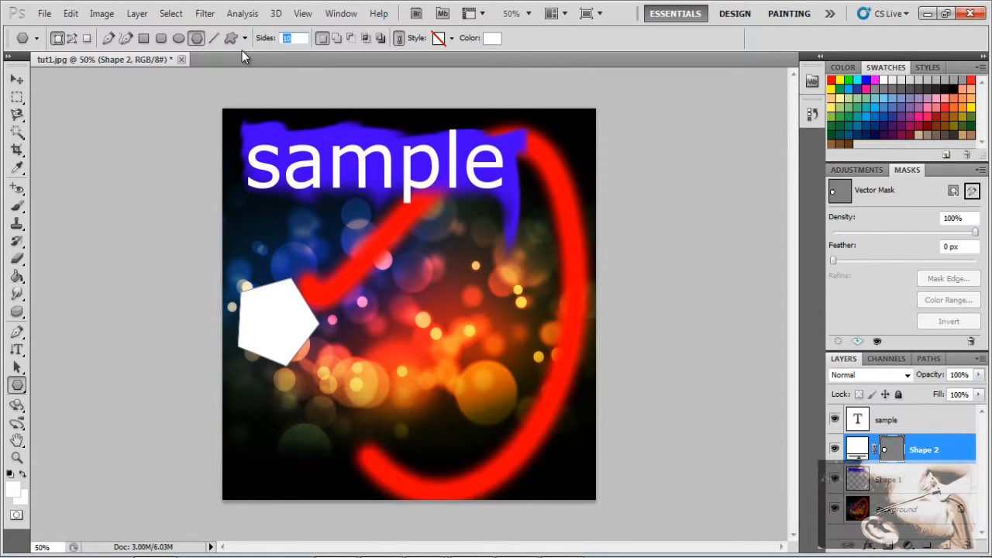
Draw a white triangle in the image's centre with the polygon sides set to 3, and undo both the triangle and the pentagon
text(3)
mouse_move(417, 317)
mouse_down()
mouse_move(364, 325)
mouse_move(355, 310)
mouse_up()
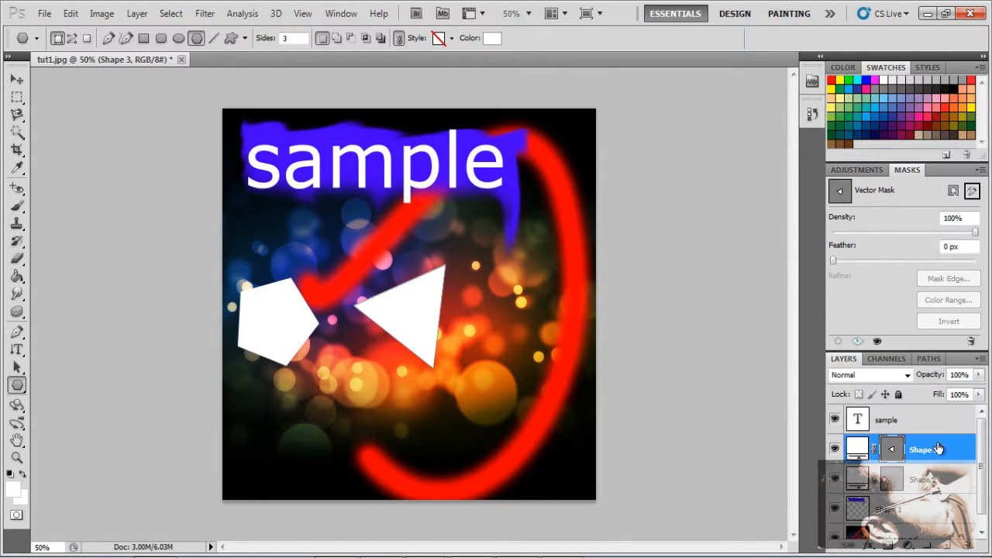
key(ctrl+alt+z)
key(ctrl+alt+z)
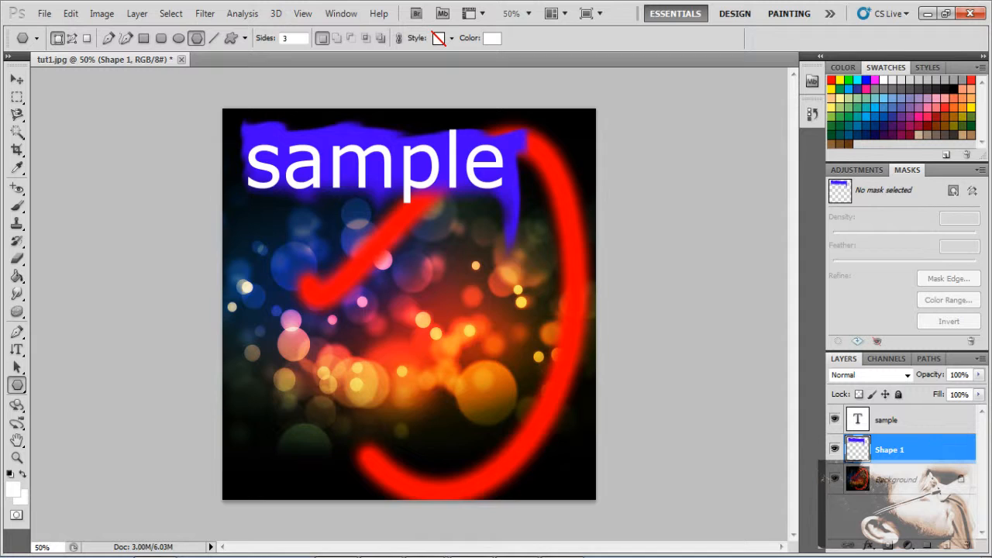
Choose the Line Tool and try two 1 px diagonal lines across the lights, undoing each one
right_click(19, 386)
click(85, 442)
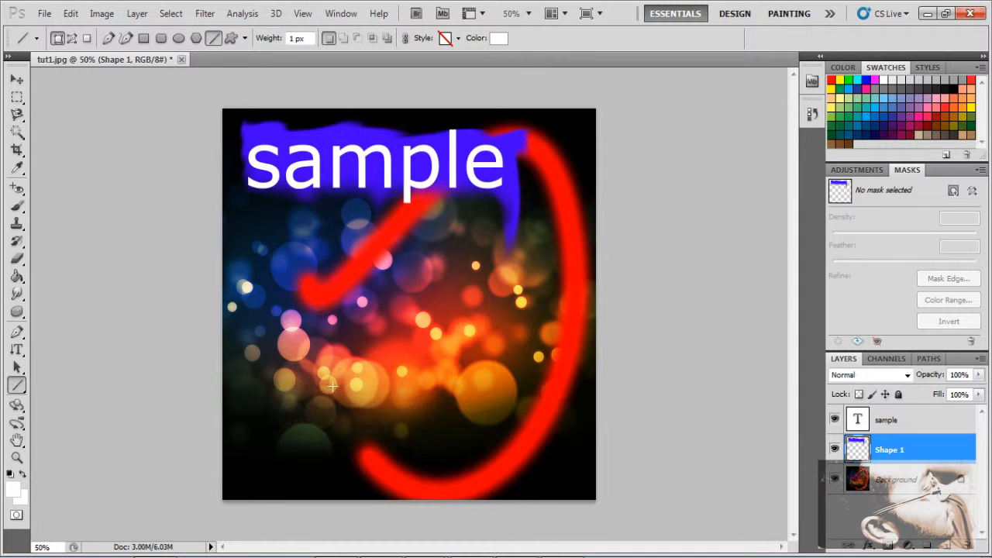
drag(326, 382, 574, 264)
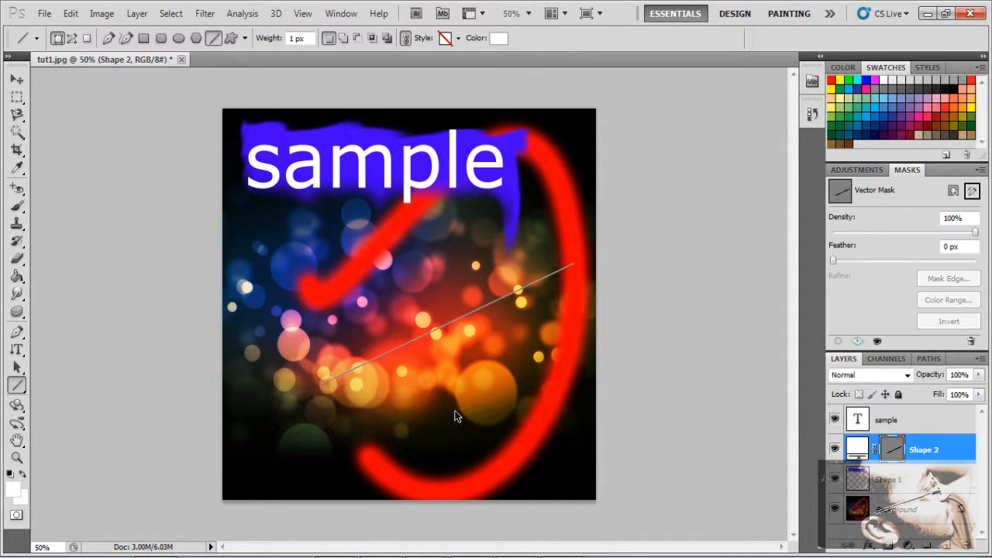
key(ctrl+alt+z)
drag(348, 376, 511, 468)
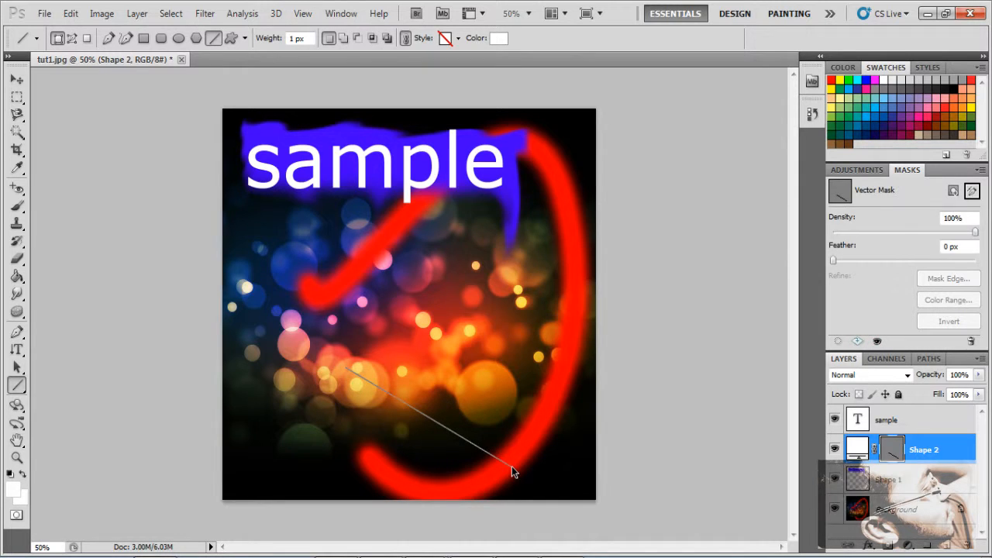
key(ctrl+alt+z)
Set the line weight to 5 px and draw two white lines crossing near the middle of the image
click(311, 38)
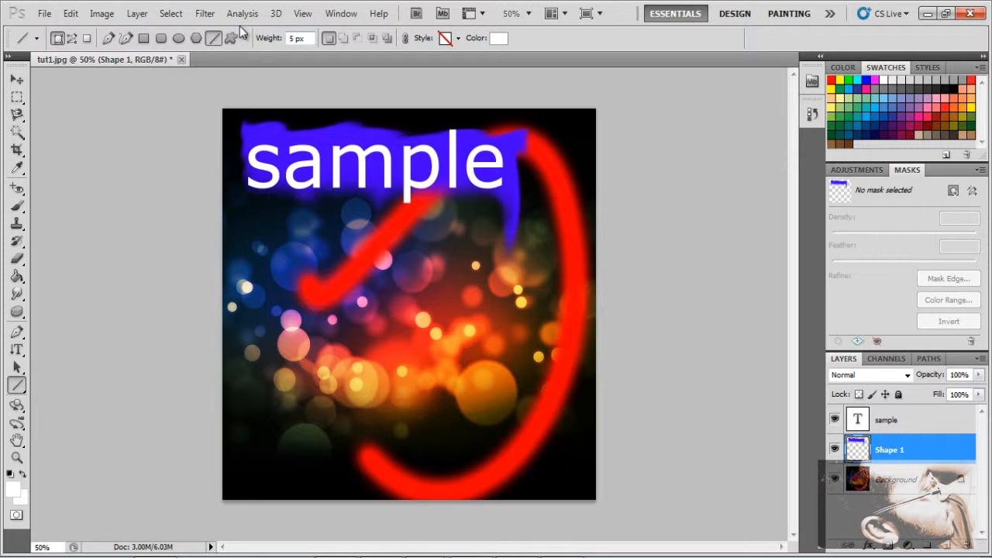
drag(272, 369, 527, 310)
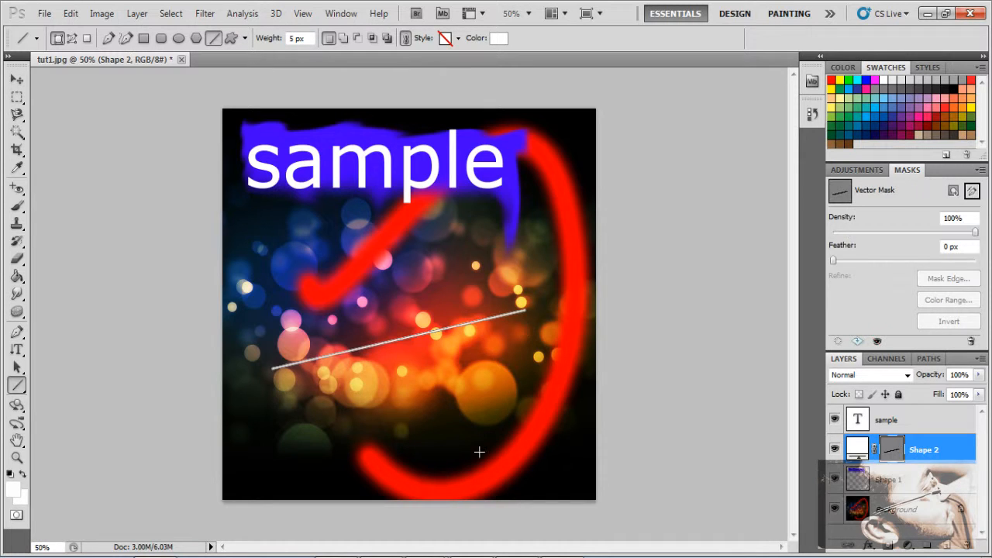
drag(443, 432, 397, 253)
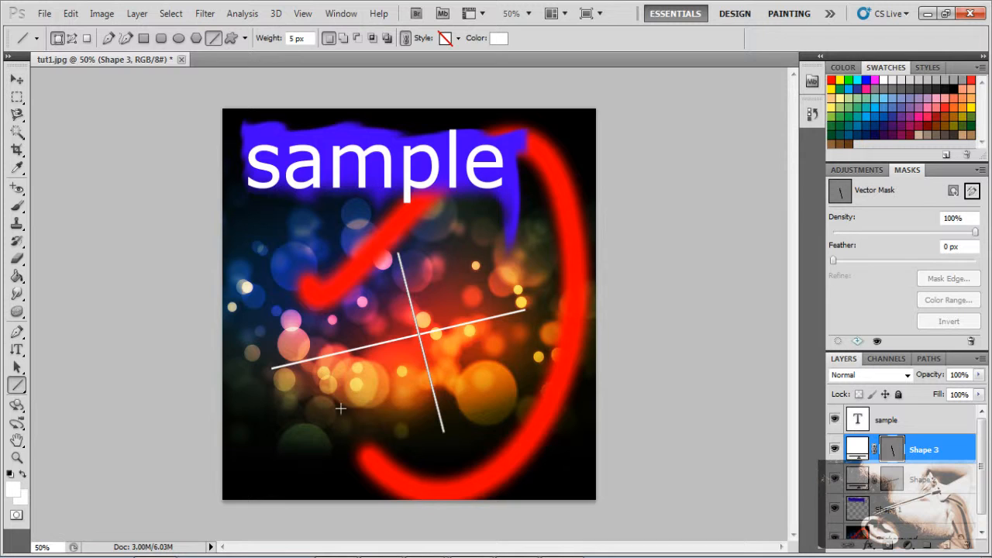
Draw a third white 5 px line left of the crossing pair and delete all three line layers
drag(304, 219, 366, 494)
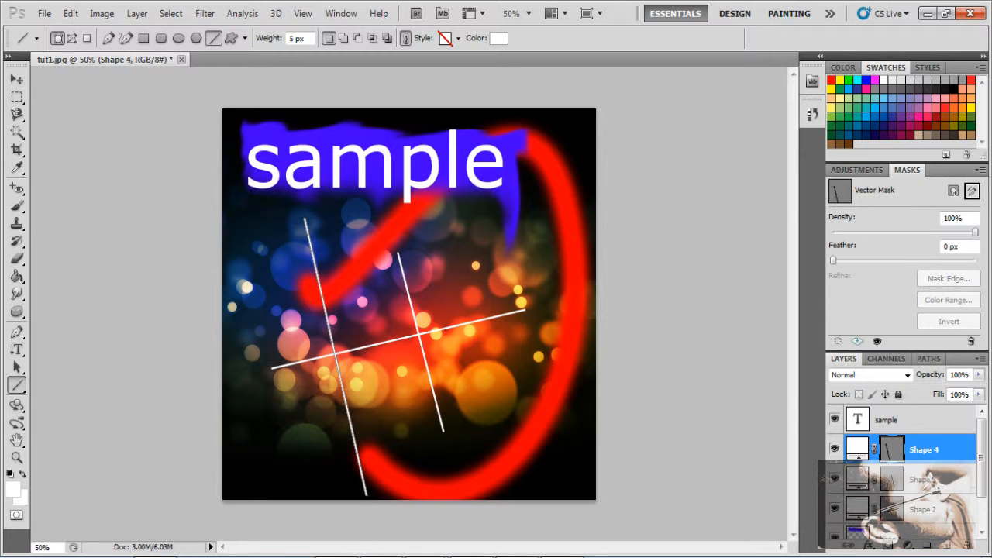
click(930, 429)
click(930, 454)
key(Delete)
key(Delete)
key(Delete)
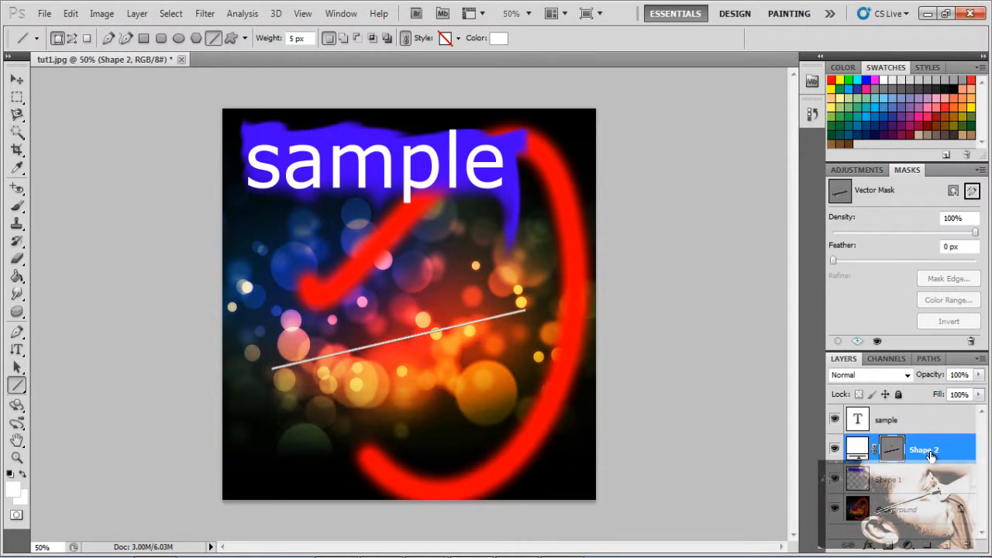
Draw a large white arrow pointing right with the Custom Shape Tool's thick arrow, and move it up towards the image's centre right
click(18, 385)
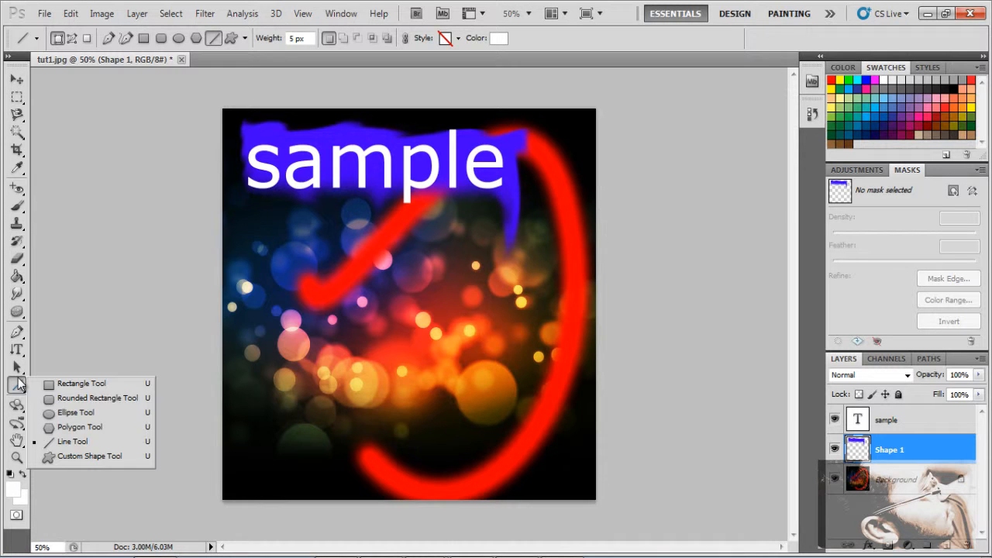
click(85, 457)
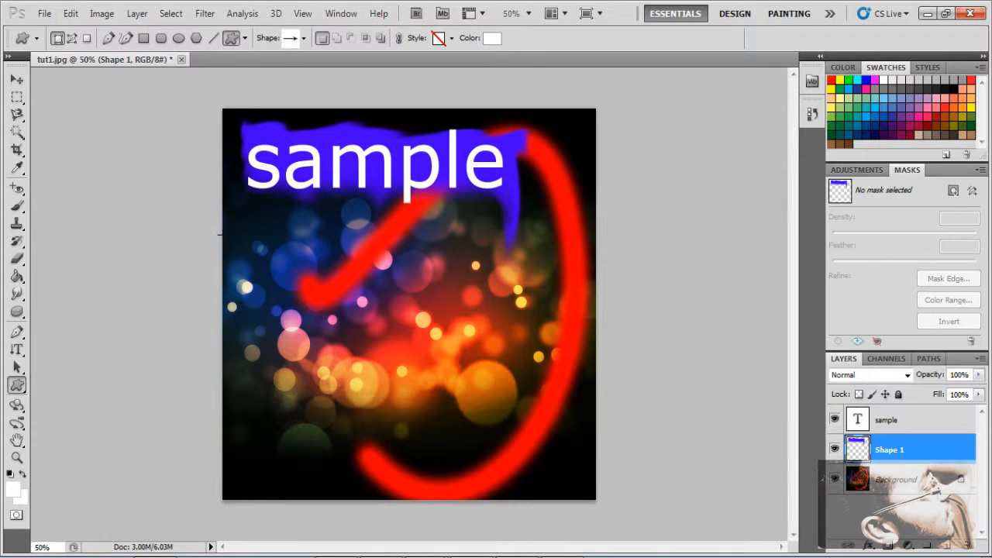
click(305, 39)
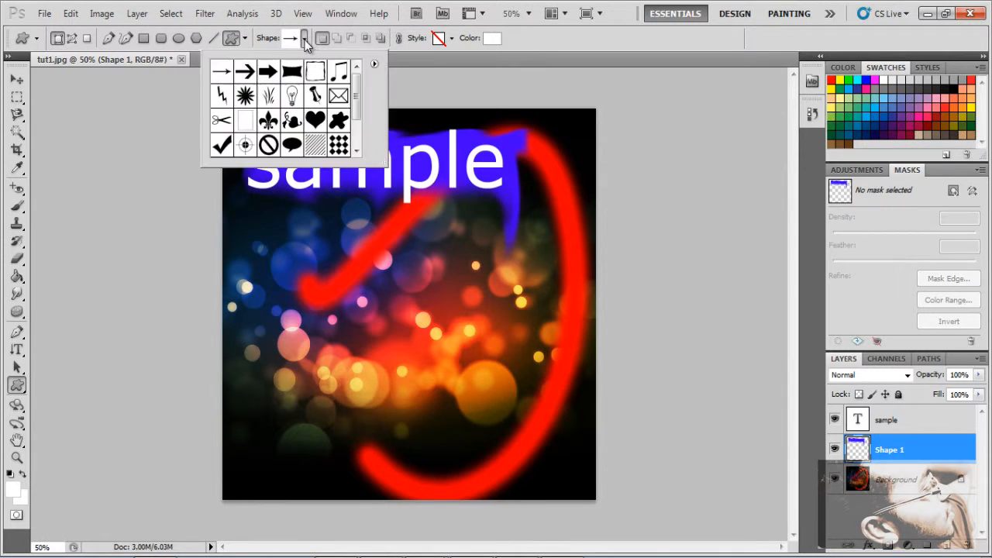
drag(359, 92, 358, 120)
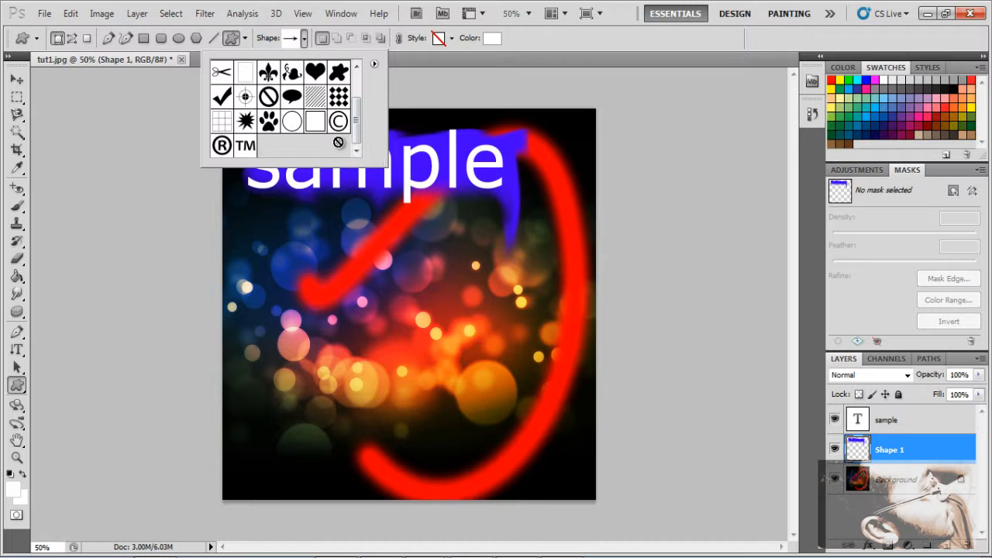
drag(359, 132, 359, 96)
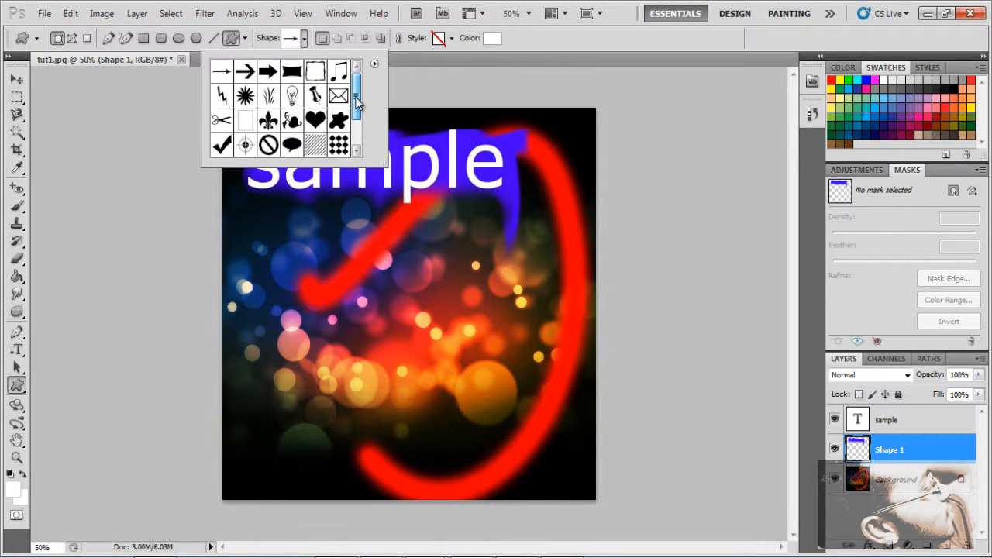
click(268, 80)
drag(303, 340, 476, 465)
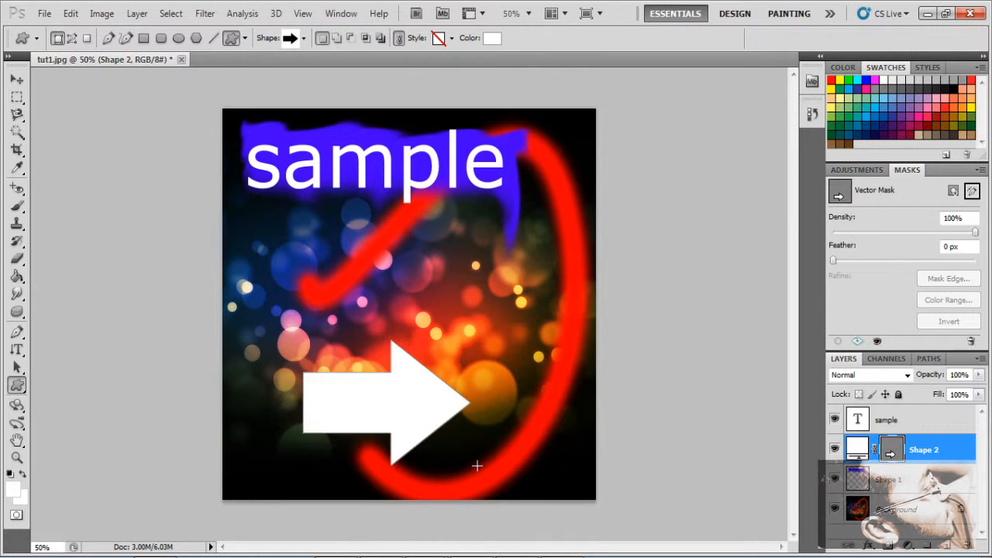
click(18, 82)
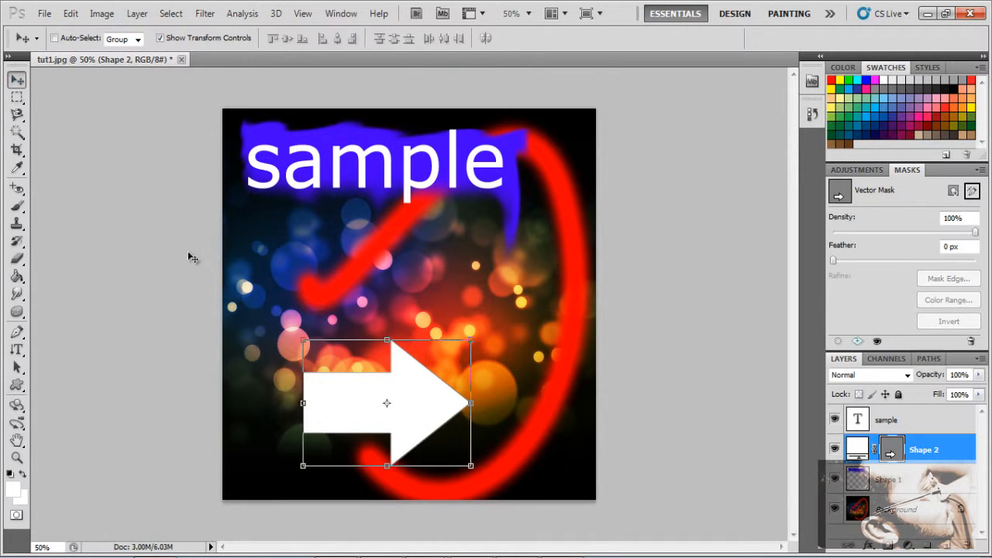
drag(420, 399, 471, 349)
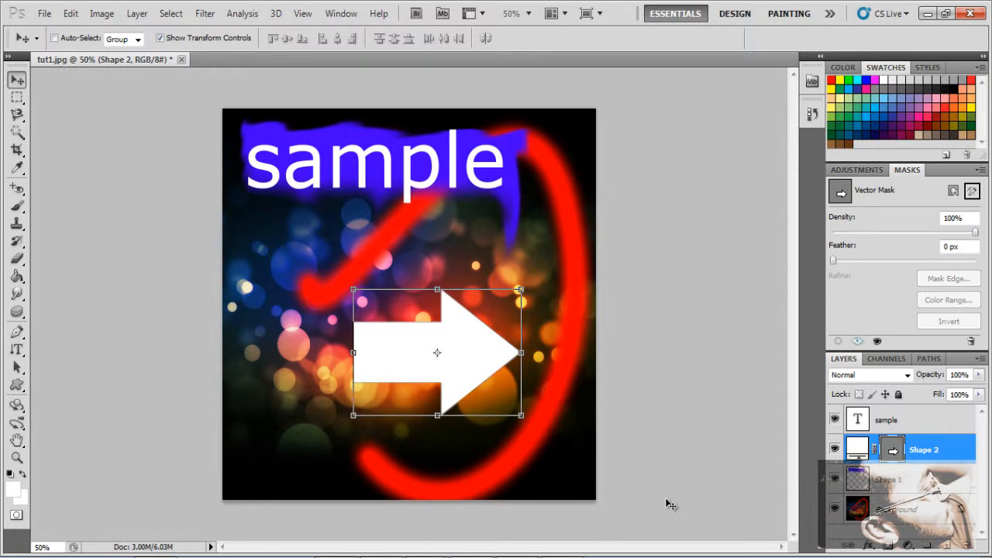
Rasterize the arrow's layer and softly erase its tail end with the 175 px Eraser
right_click(931, 453)
click(899, 202)
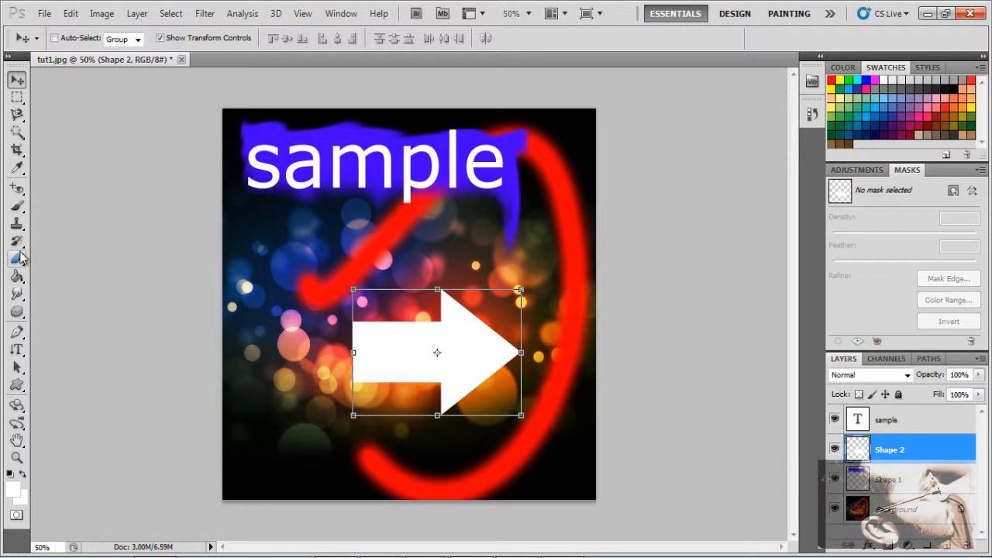
click(17, 258)
mouse_move(350, 310)
mouse_down()
mouse_move(346, 453)
mouse_move(357, 314)
mouse_up()
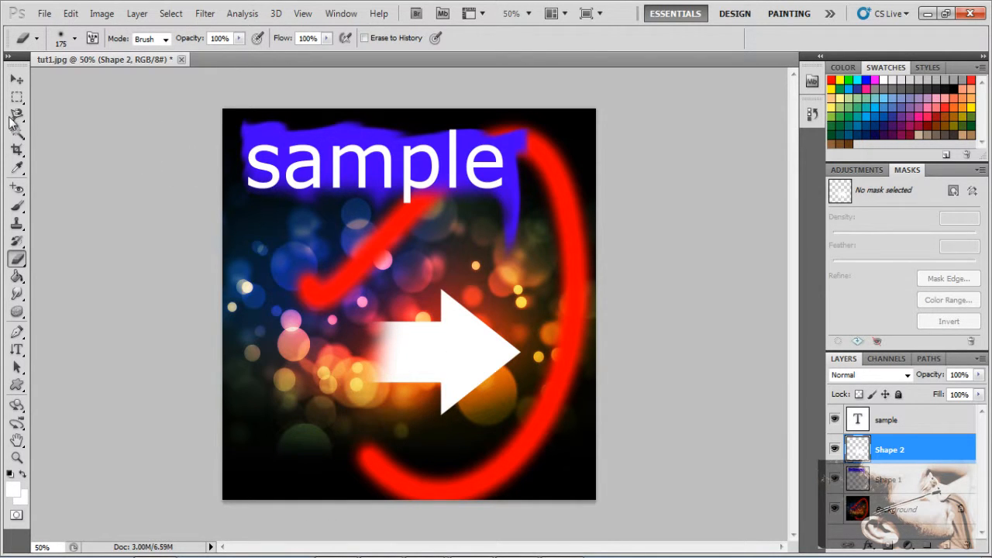
Smudge the arrowhead's tip and its upper and lower corners outward with a 70 px brush at 50% strength
click(18, 295)
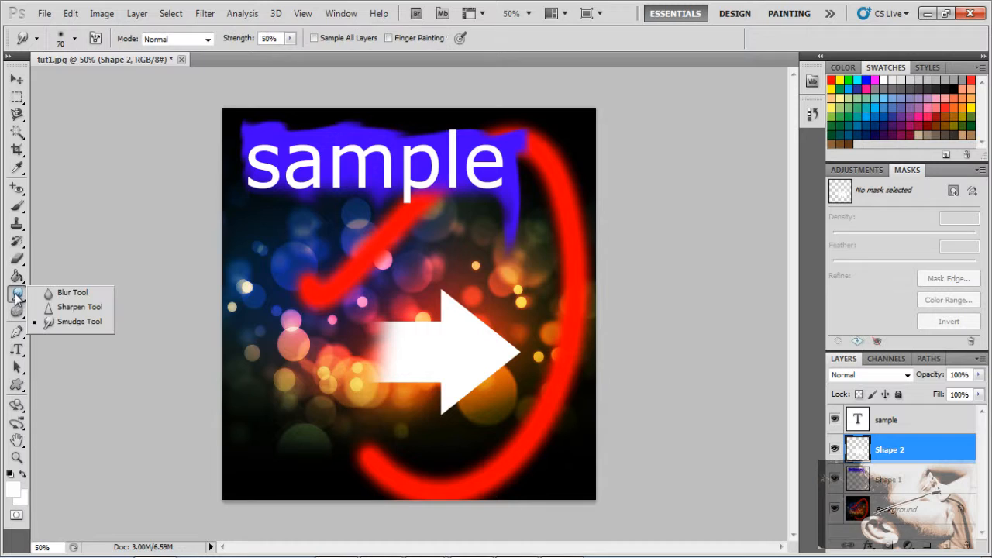
click(72, 293)
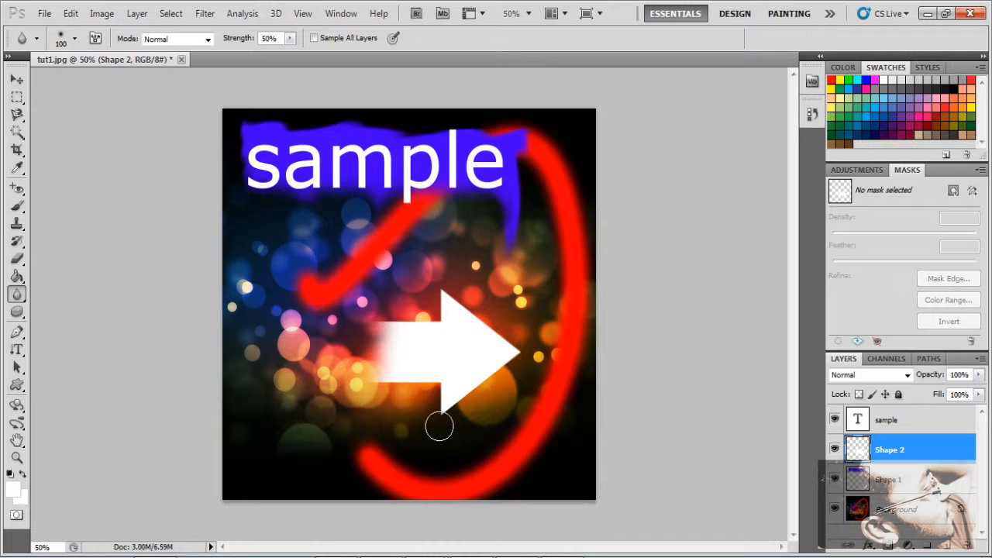
click(18, 292)
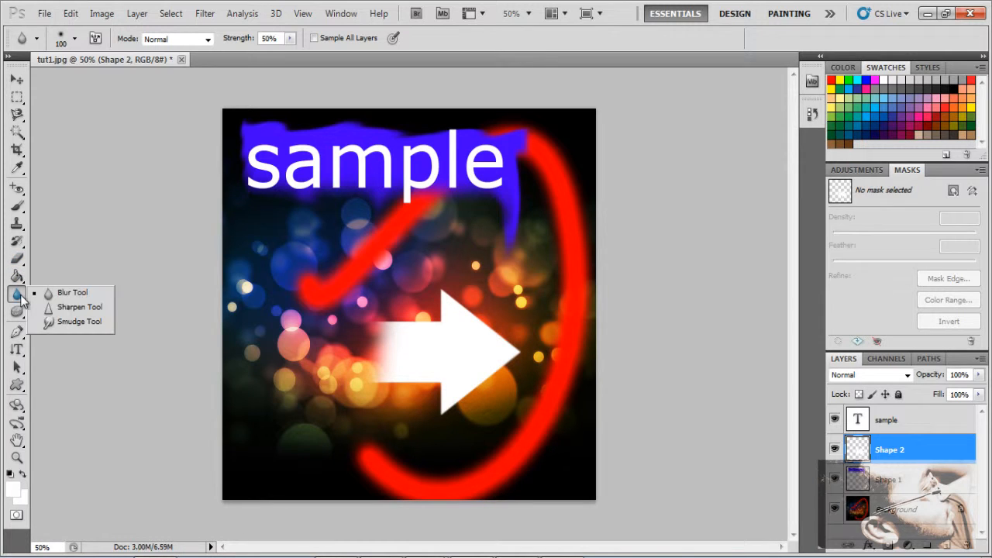
click(91, 326)
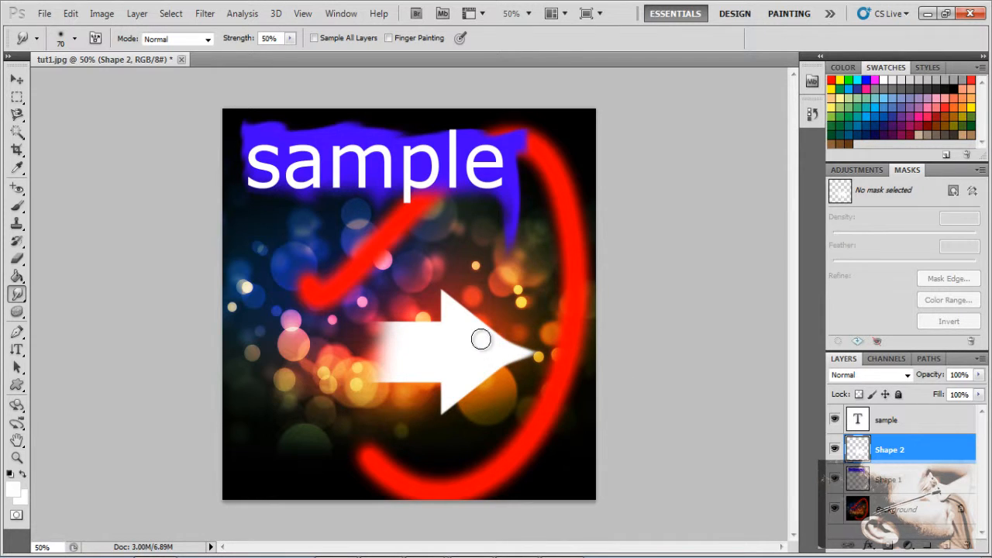
drag(444, 301, 446, 271)
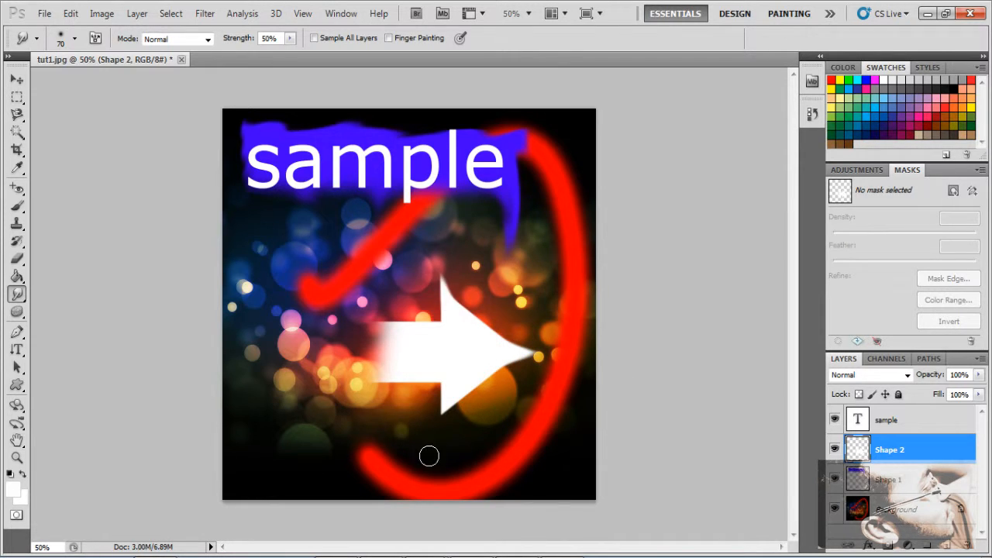
mouse_move(447, 396)
mouse_down()
mouse_move(443, 430)
mouse_move(449, 407)
mouse_move(532, 350)
mouse_up()
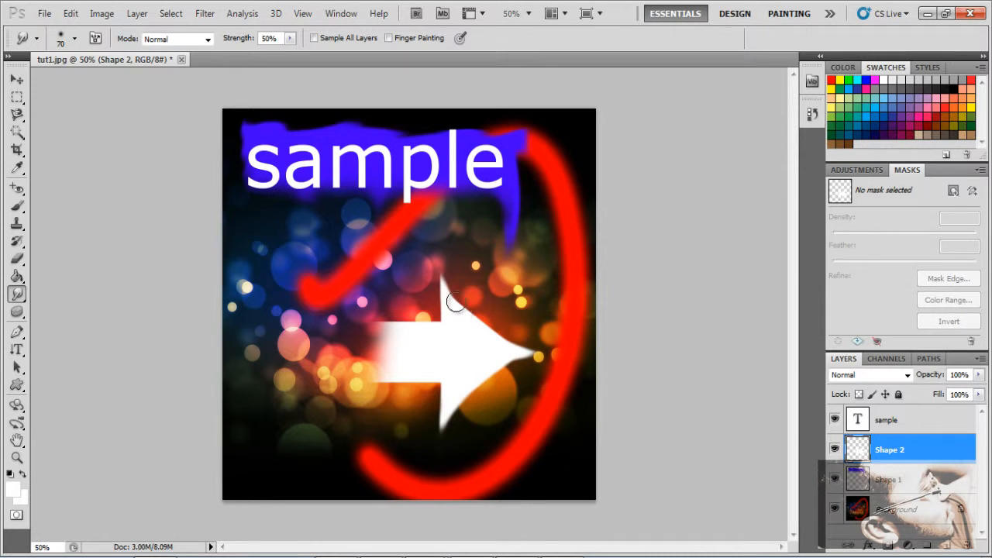
Smudge along the arrowhead's slanted edges to draw its tip out to the right into a long thin spike
drag(456, 299, 528, 353)
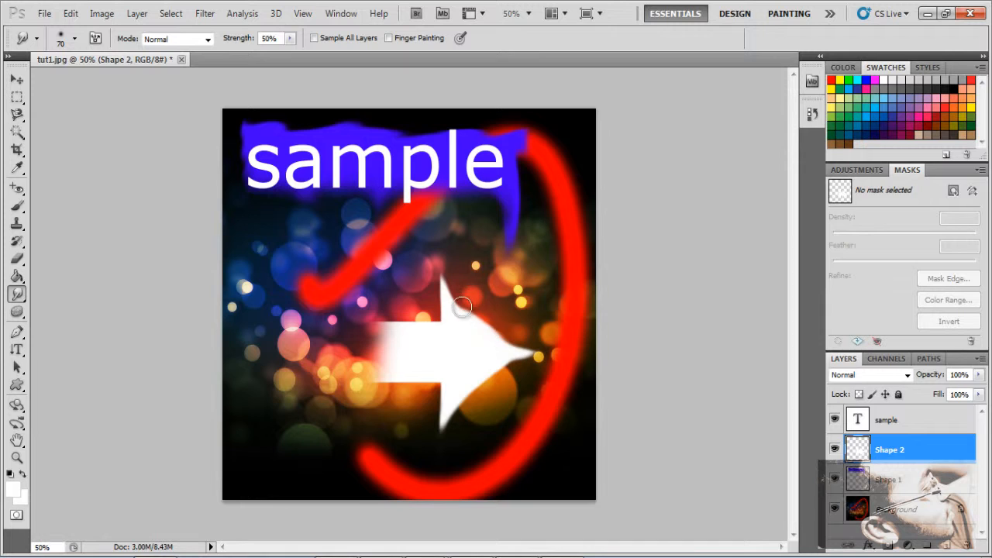
drag(461, 306, 531, 353)
drag(488, 314, 550, 349)
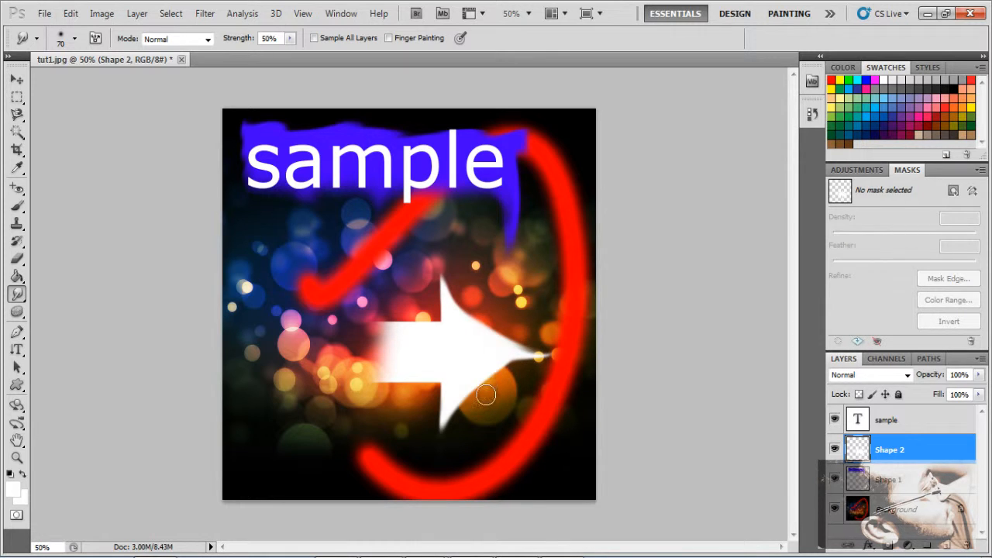
mouse_move(488, 390)
mouse_down()
mouse_move(512, 369)
mouse_move(558, 354)
mouse_up()
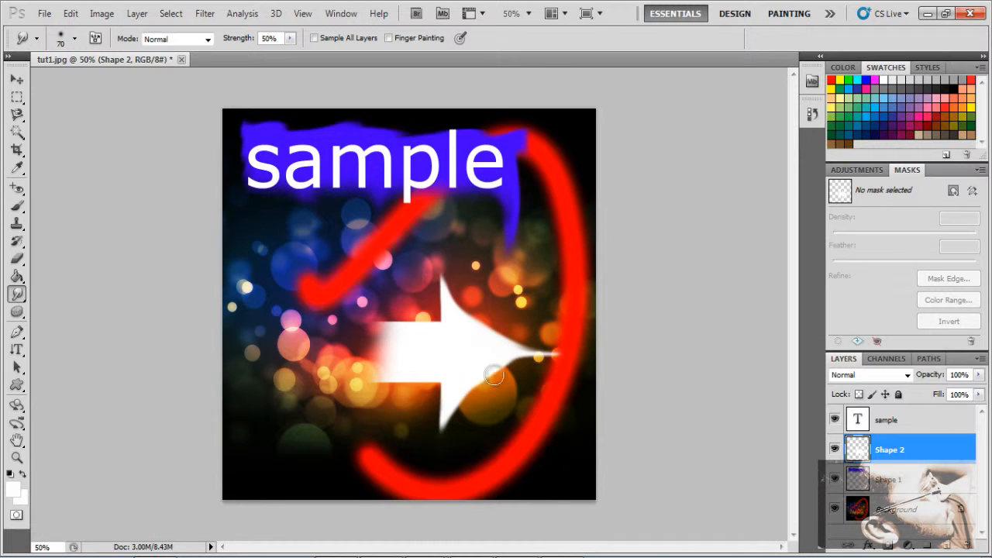
drag(494, 375, 580, 367)
drag(503, 378, 593, 354)
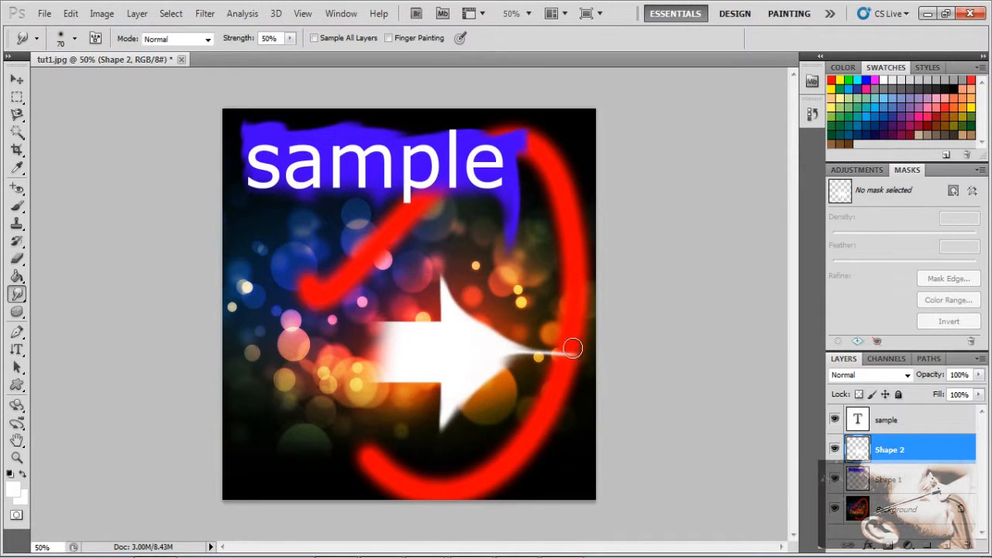
drag(571, 347, 362, 363)
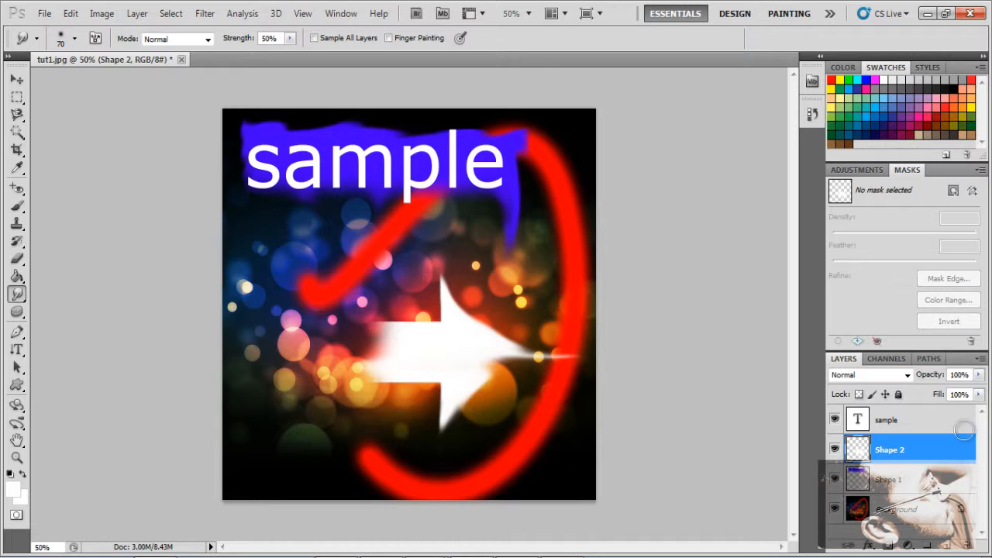
Look through the 3D object tools, the Camera Rotate Tool and the Hand Tool with its variants
click(17, 386)
click(17, 389)
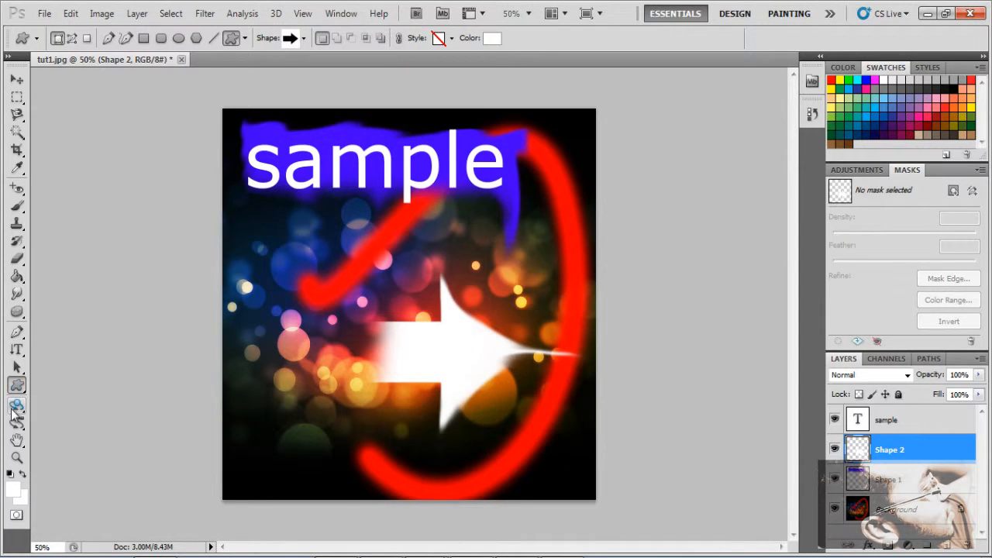
click(11, 409)
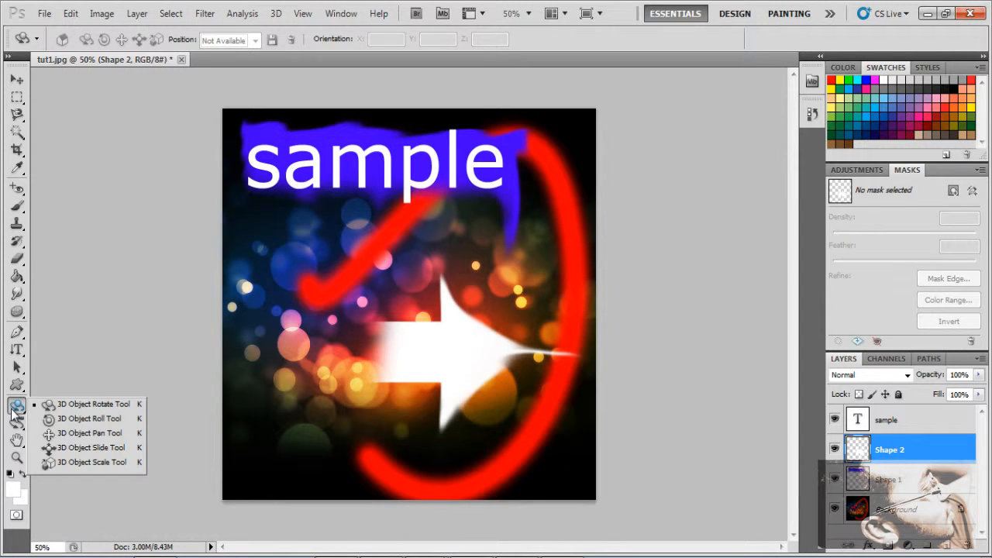
click(12, 412)
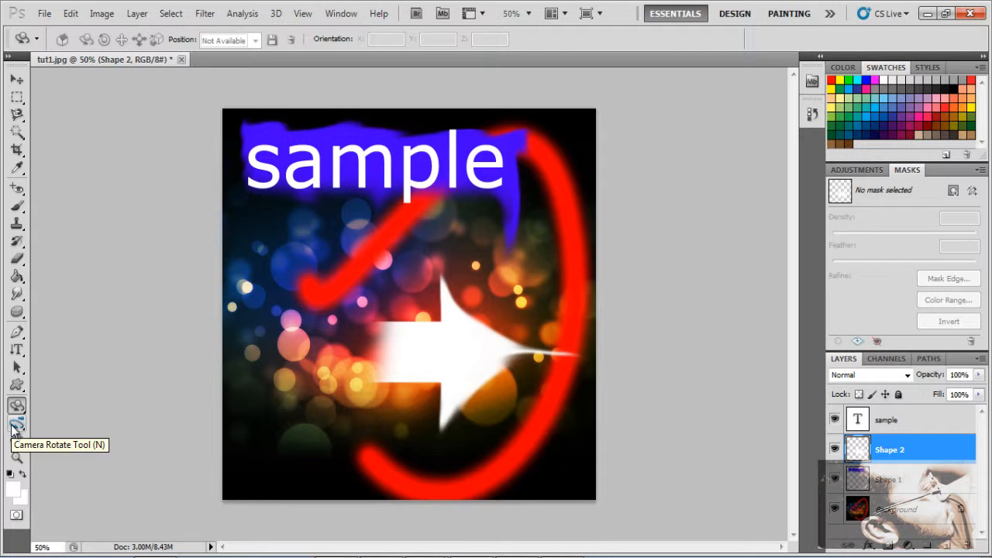
click(12, 426)
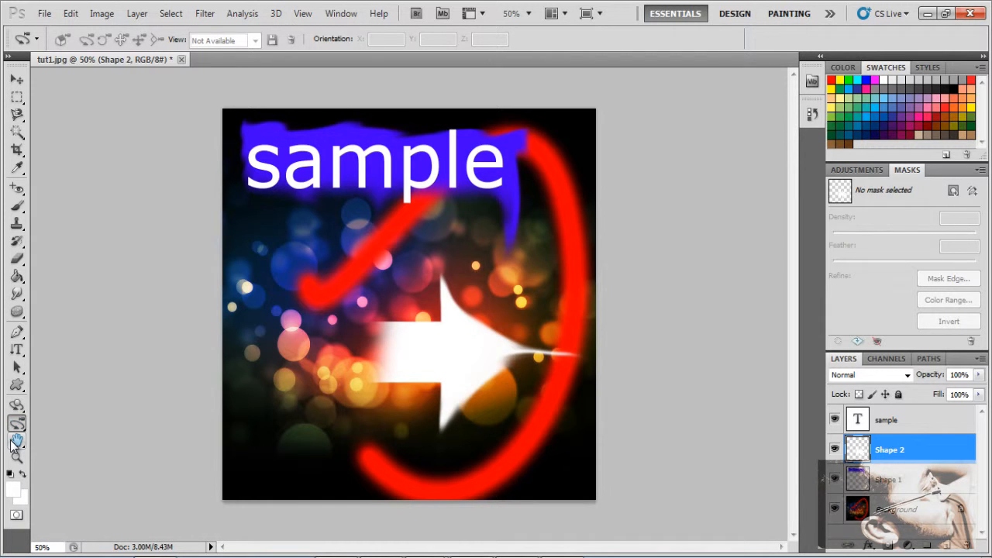
click(14, 442)
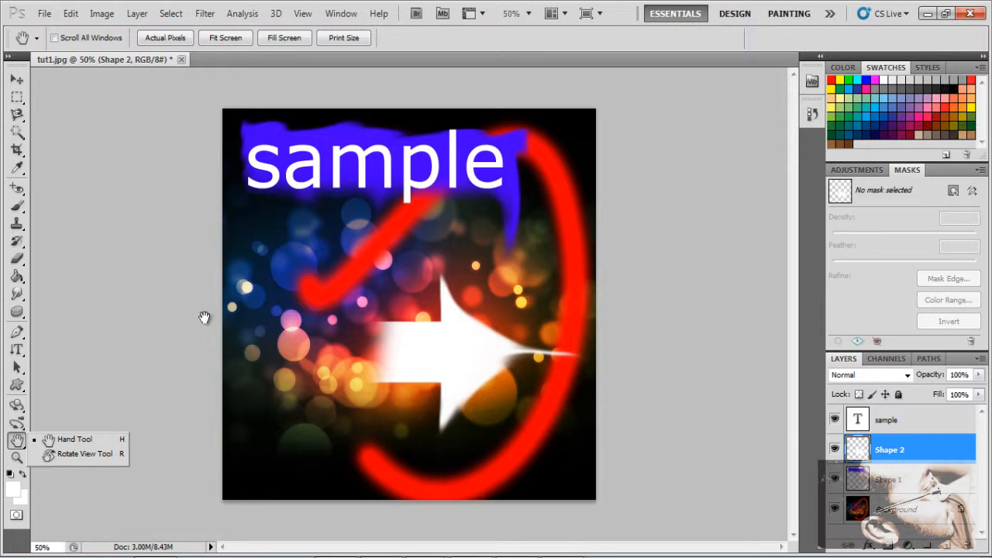
click(92, 443)
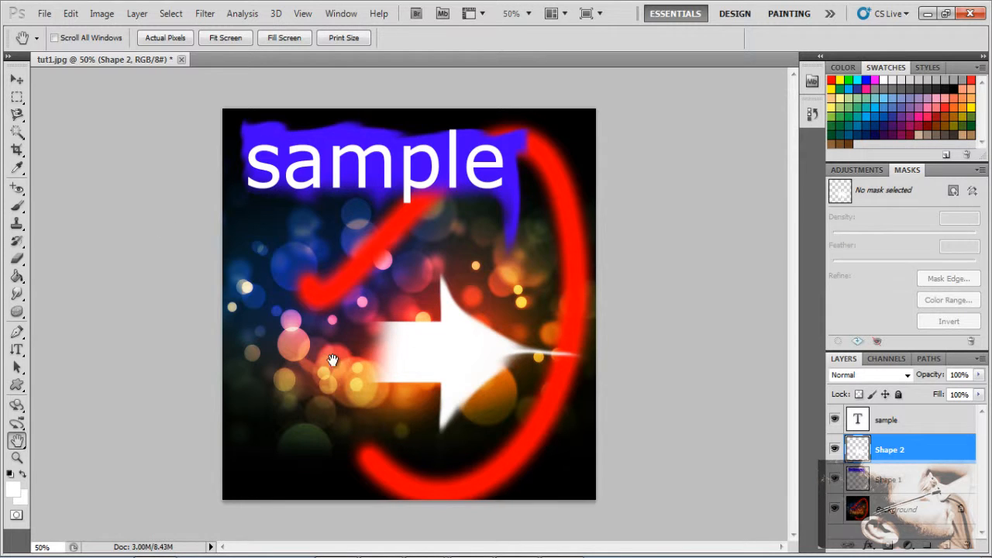
Rotate the canvas view with the Rotate View Tool to -62° and -130°, and return it to 0°
click(17, 441)
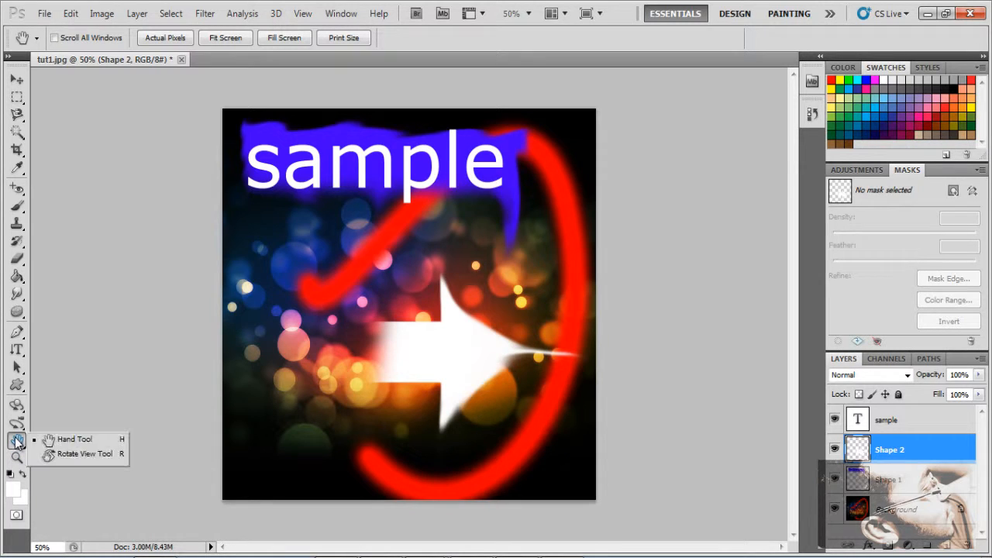
click(65, 455)
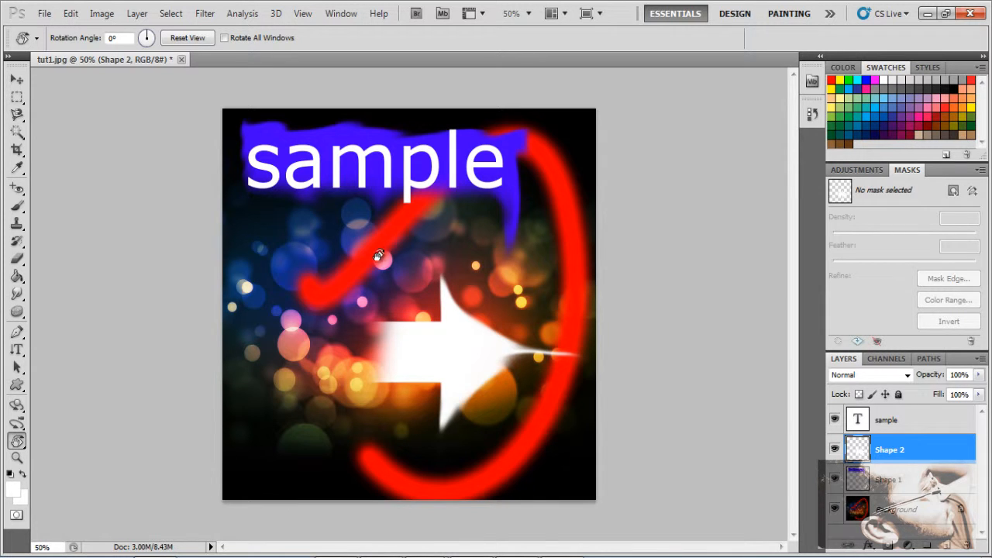
drag(307, 216, 239, 376)
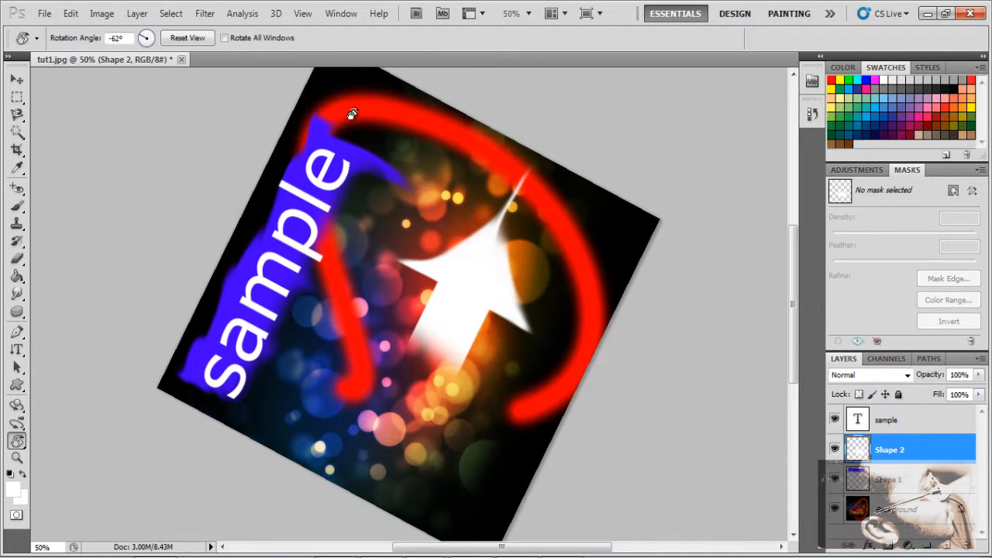
drag(352, 113, 254, 290)
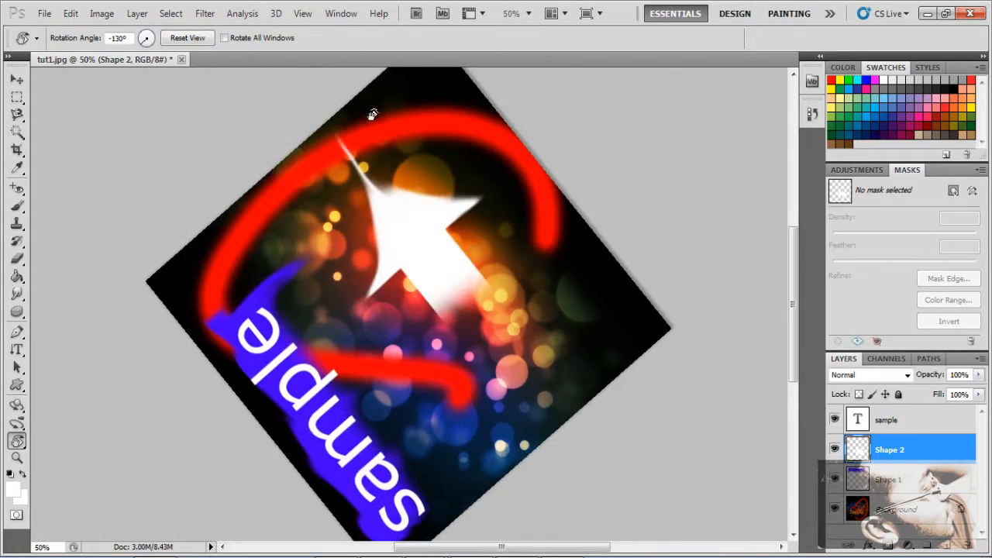
drag(361, 156, 634, 423)
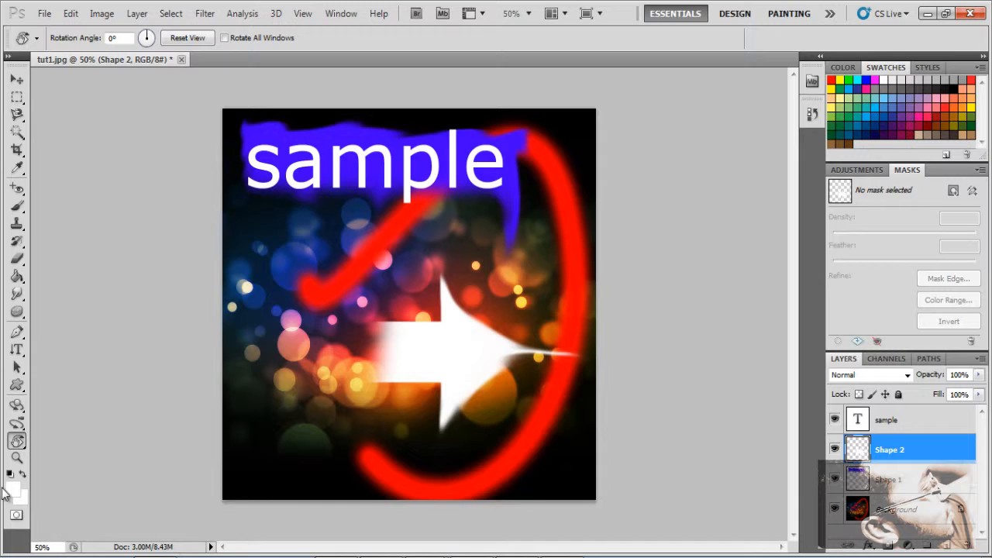
Compare the Zoom Tool's Actual Pixels, Fit Screen, Fill Screen and Print Size views of the image
click(18, 458)
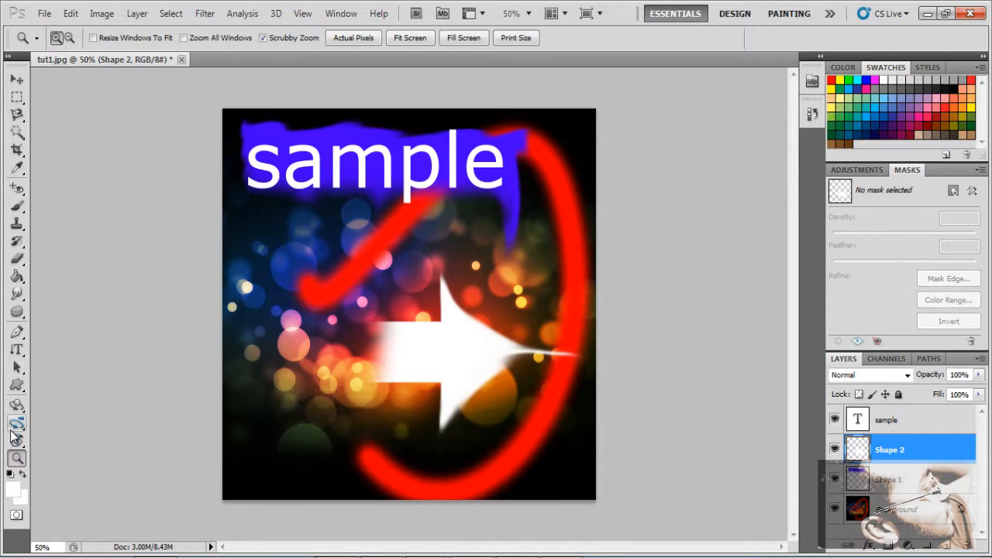
click(369, 41)
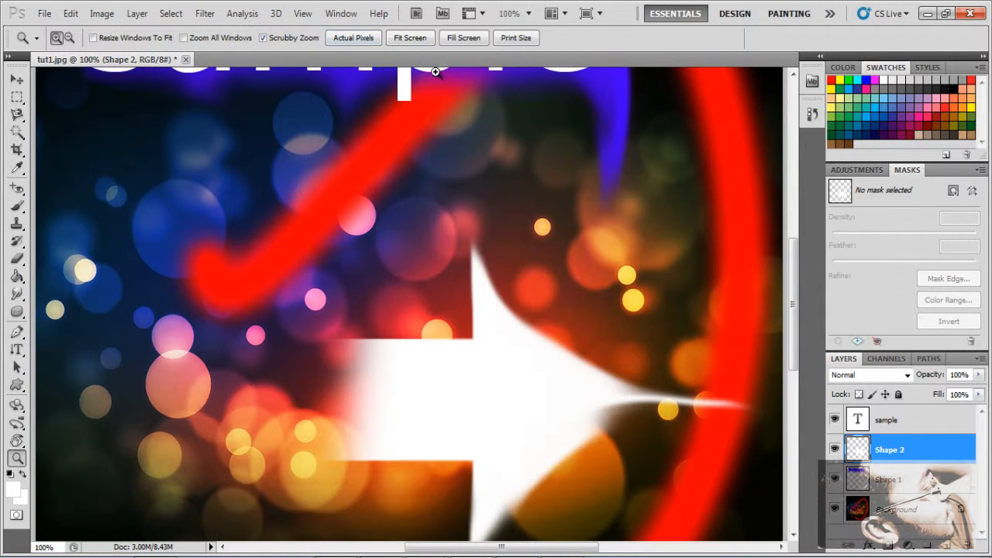
click(411, 38)
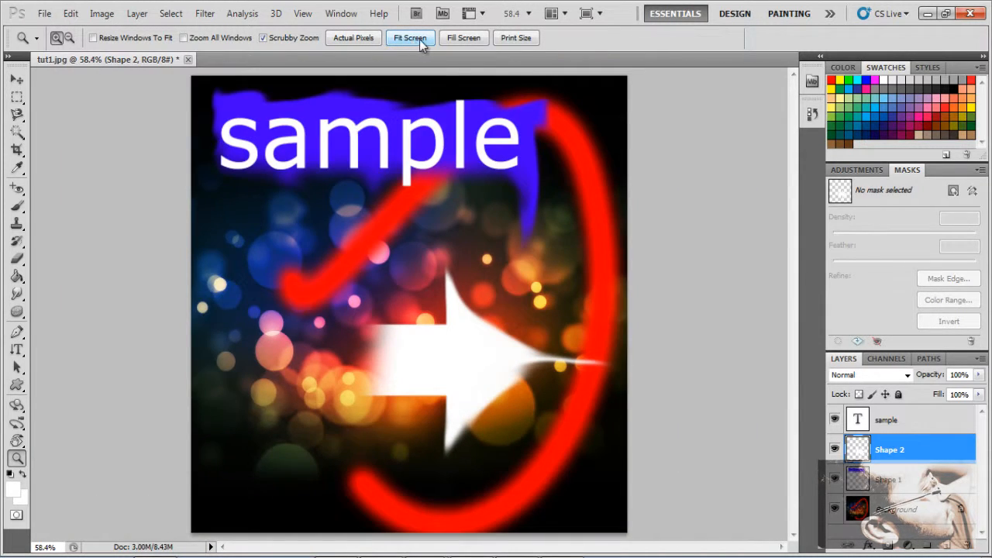
click(459, 39)
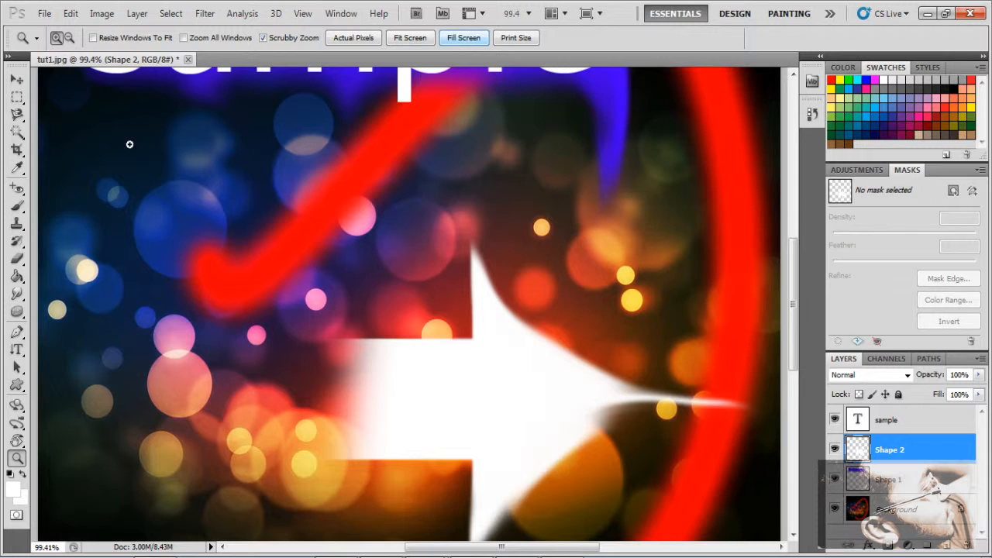
click(506, 41)
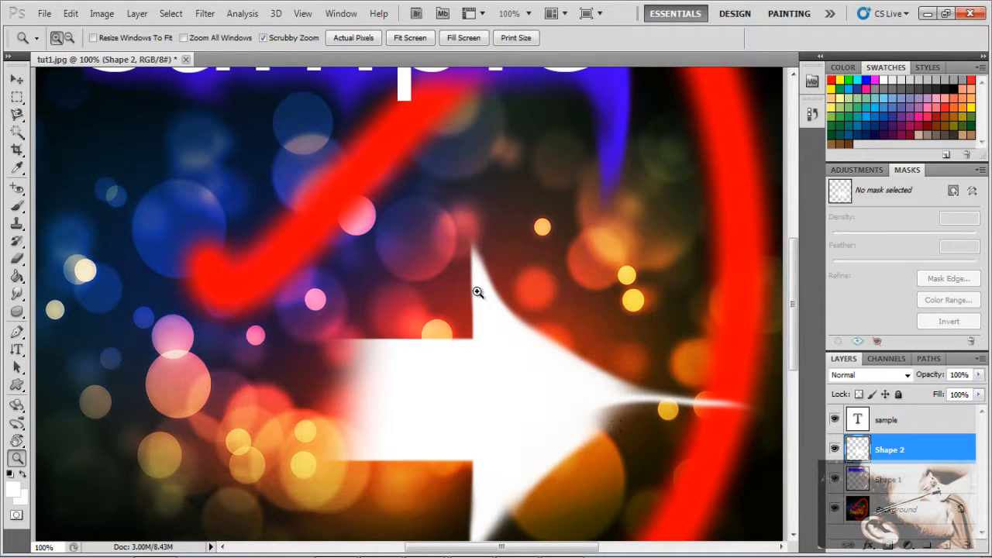
Zoom in to 500% around the pink light beside the red stroke, then zoom out to 16.7% and return to 50%
click(329, 239)
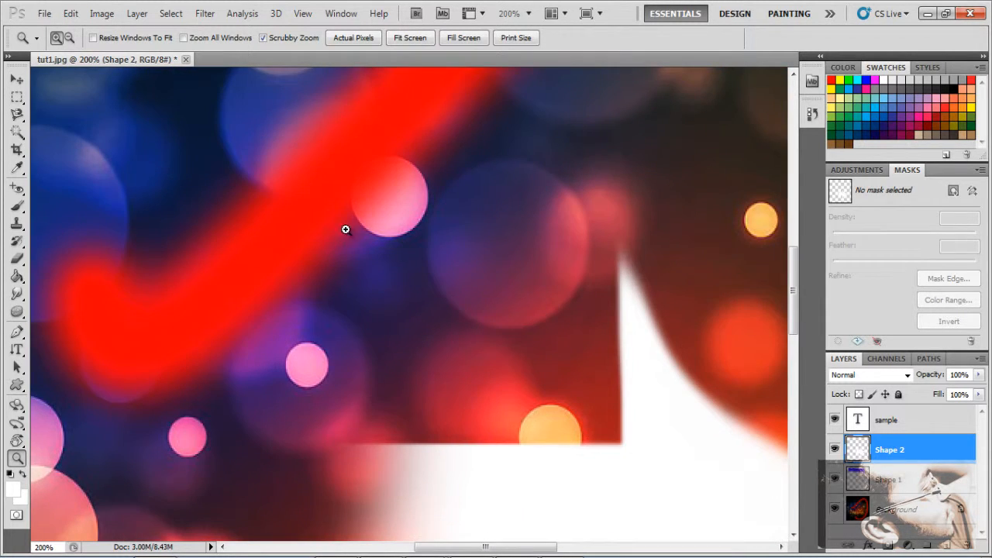
drag(382, 193, 382, 194)
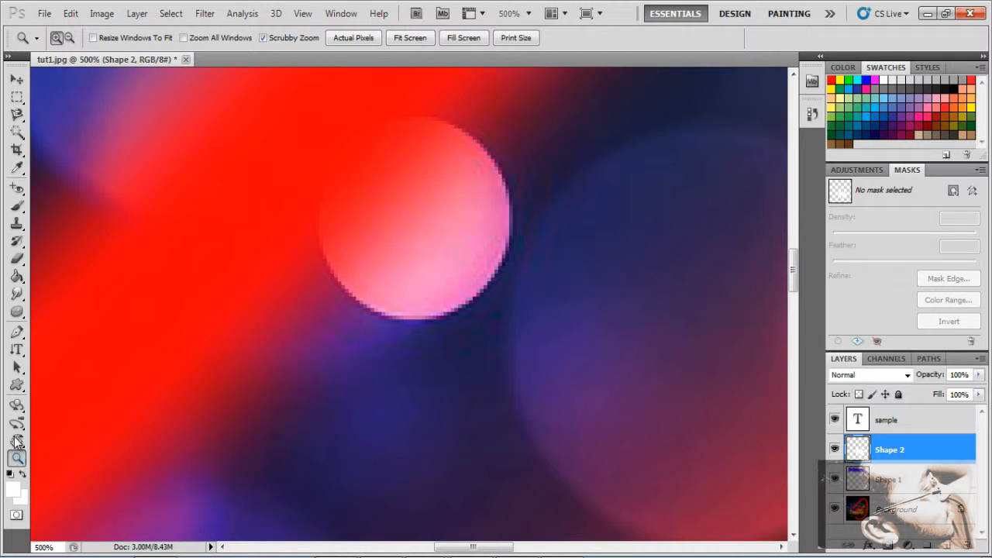
click(68, 39)
click(380, 327)
click(380, 327)
click(380, 326)
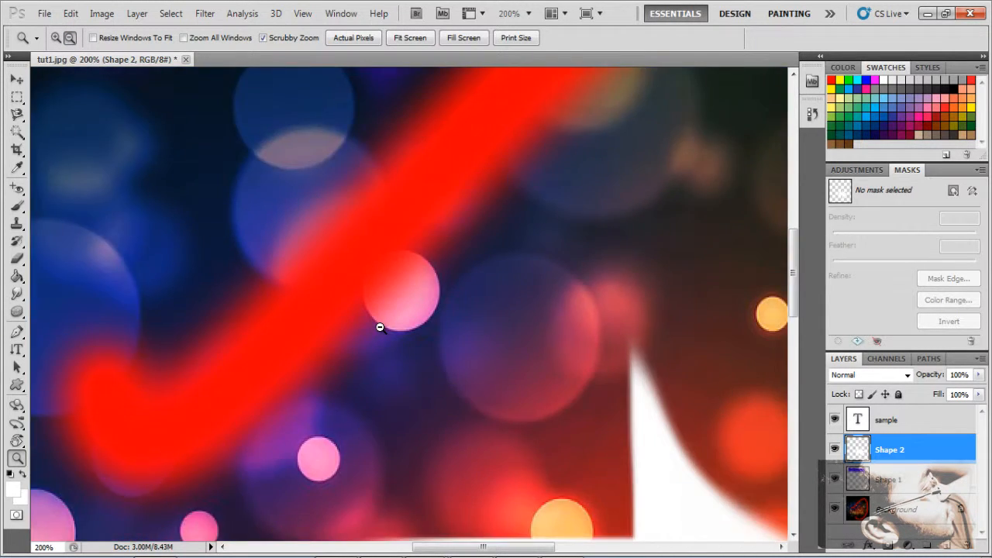
click(380, 327)
click(379, 327)
click(380, 327)
click(379, 327)
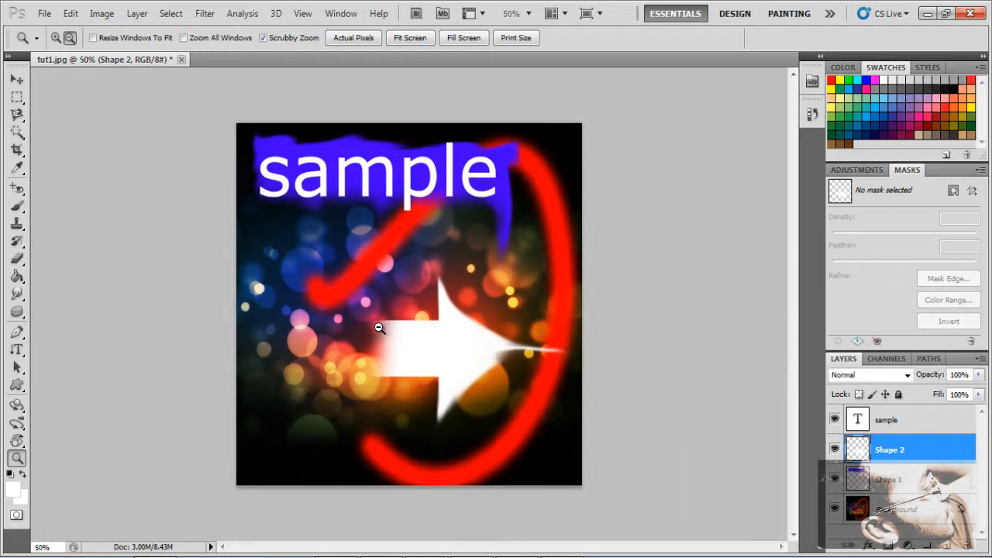
click(379, 327)
click(379, 327)
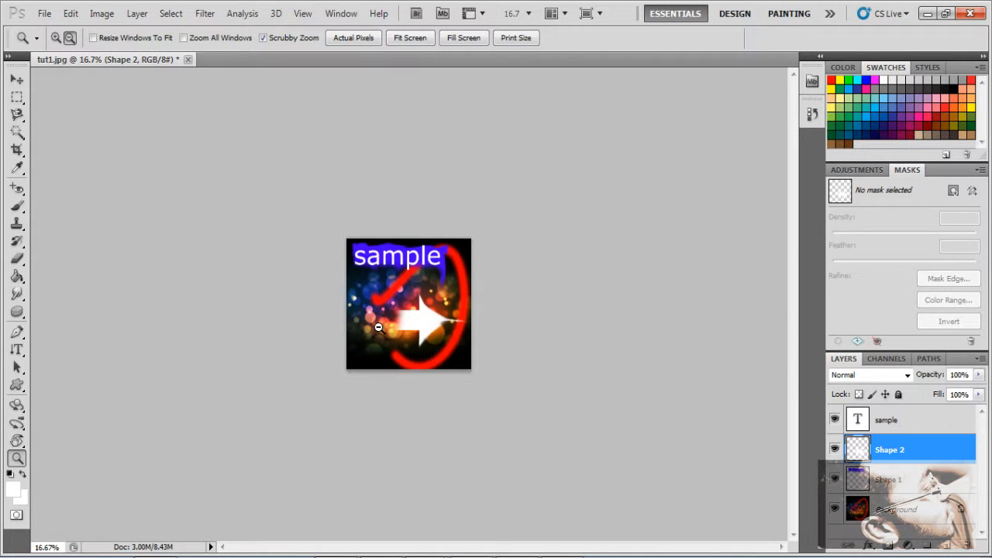
click(55, 37)
drag(403, 303, 457, 512)
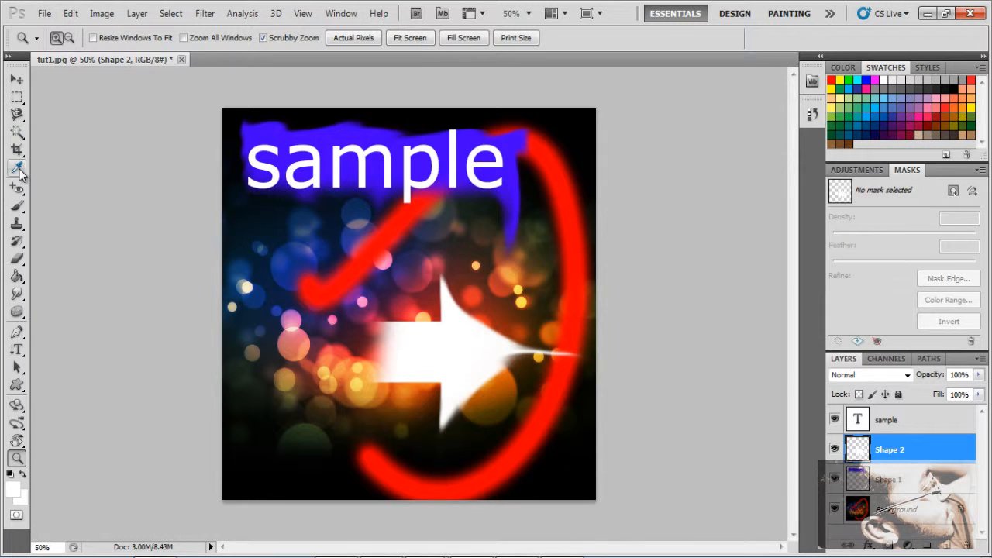
Select the white arrow with the Magic Wand Tool at tolerance 32 and switch to Quick Mask mode
click(17, 131)
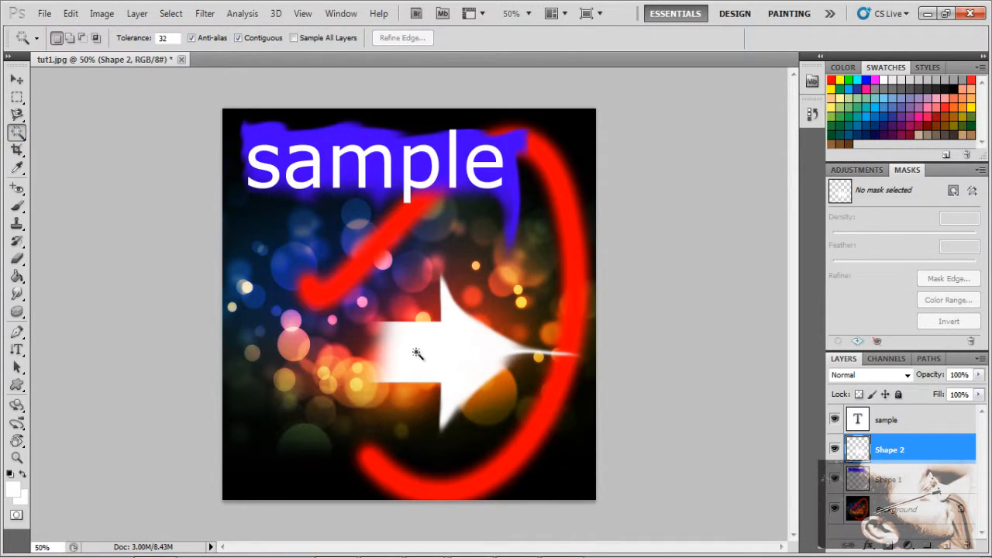
drag(17, 131, 89, 152)
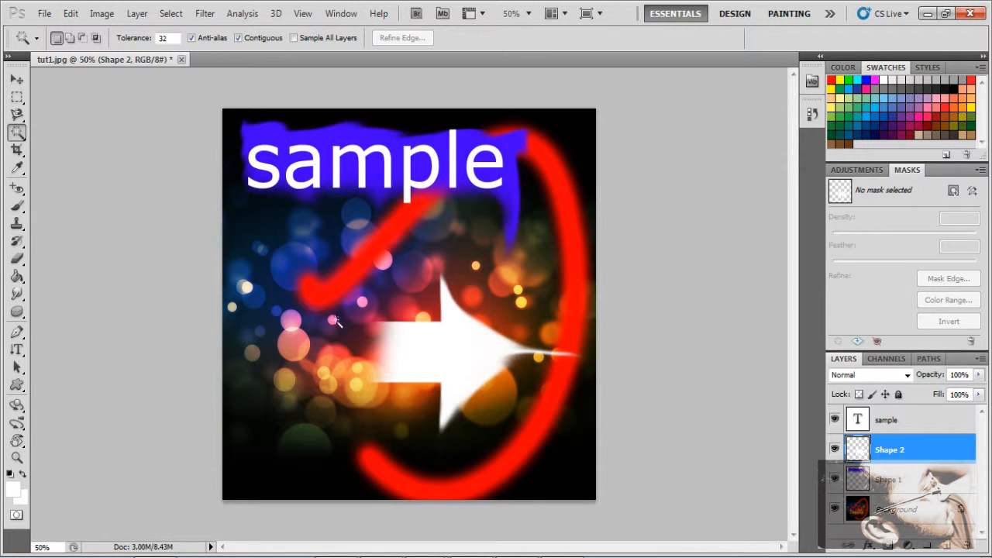
click(433, 352)
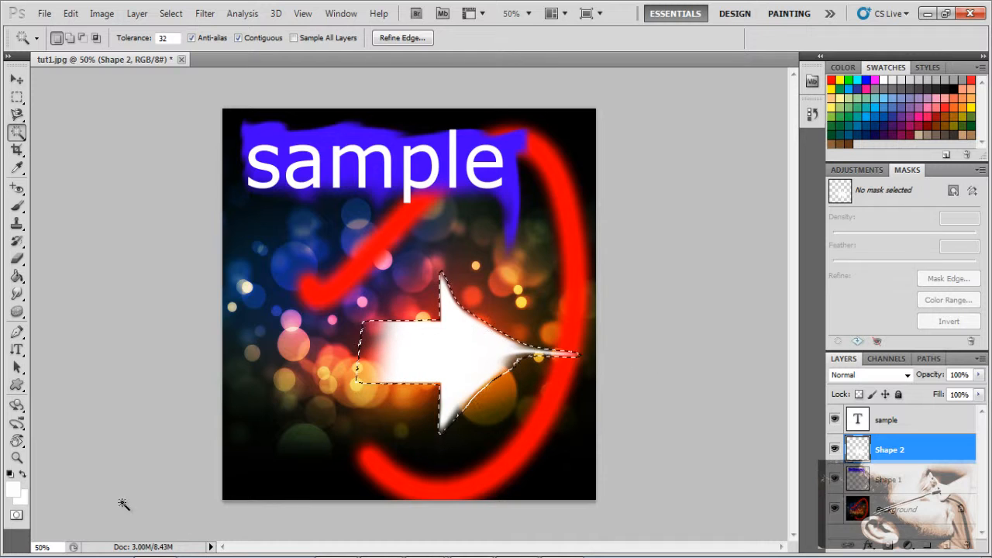
click(17, 516)
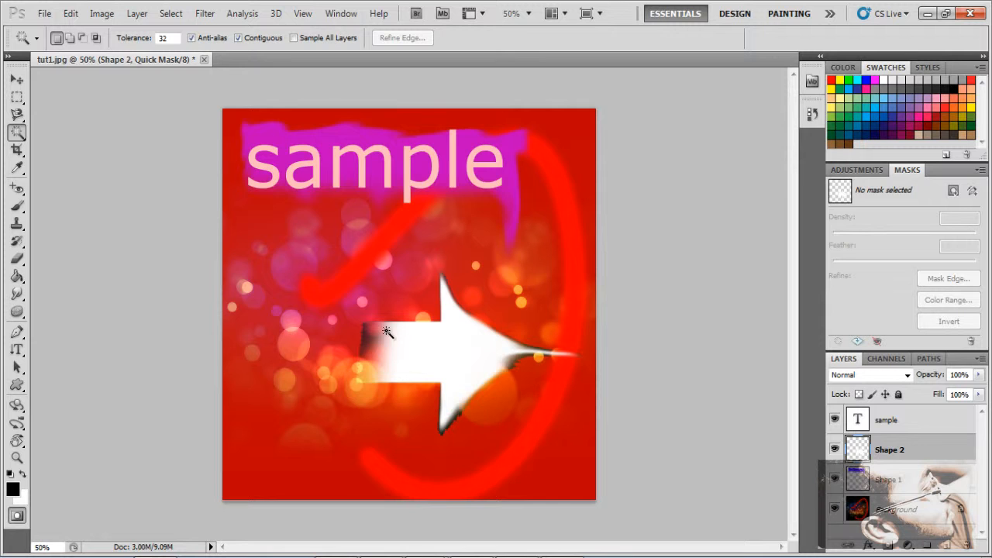
Mask out the ragged dark fringe along the arrowhead's lower slanted edge and spike with a 90 px black brush
click(17, 457)
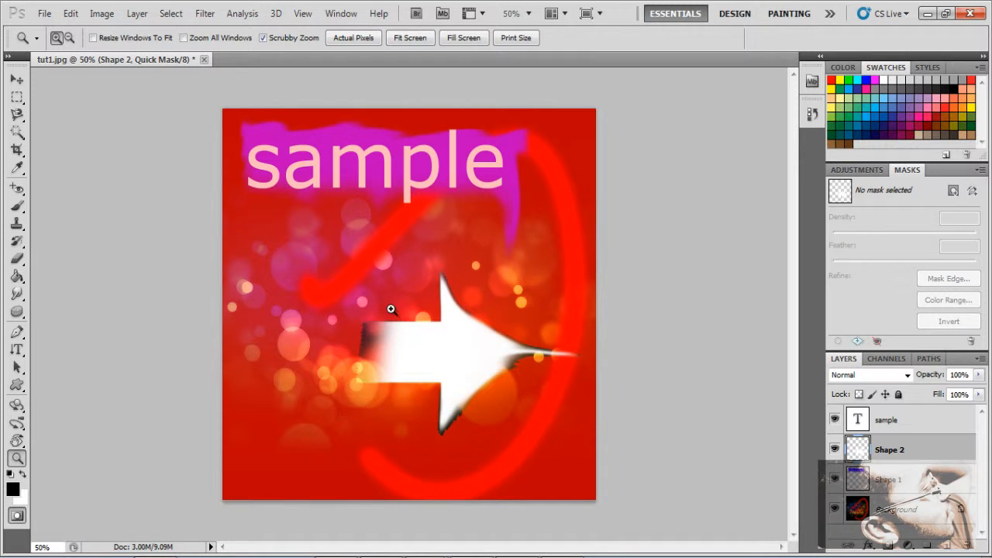
drag(252, 310, 305, 361)
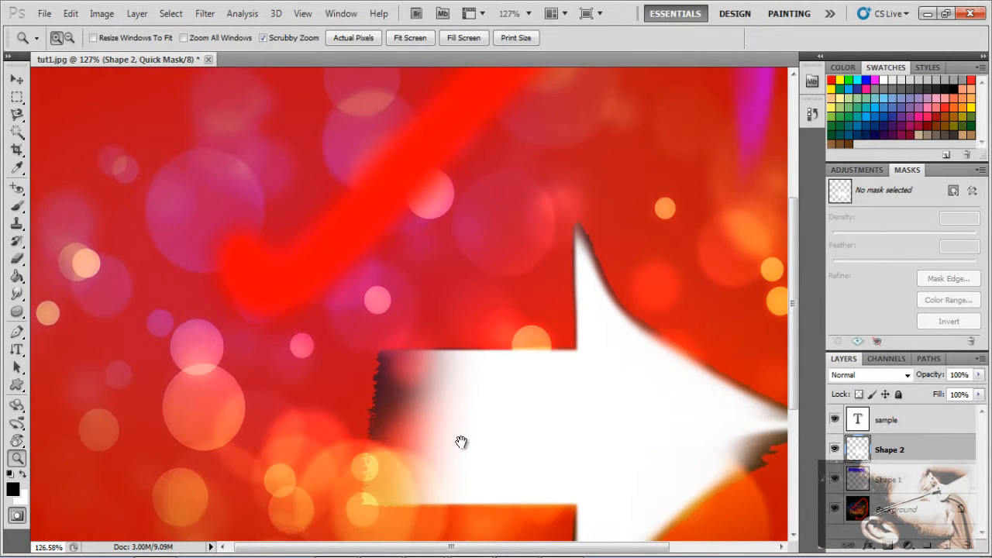
drag(460, 442, 438, 395)
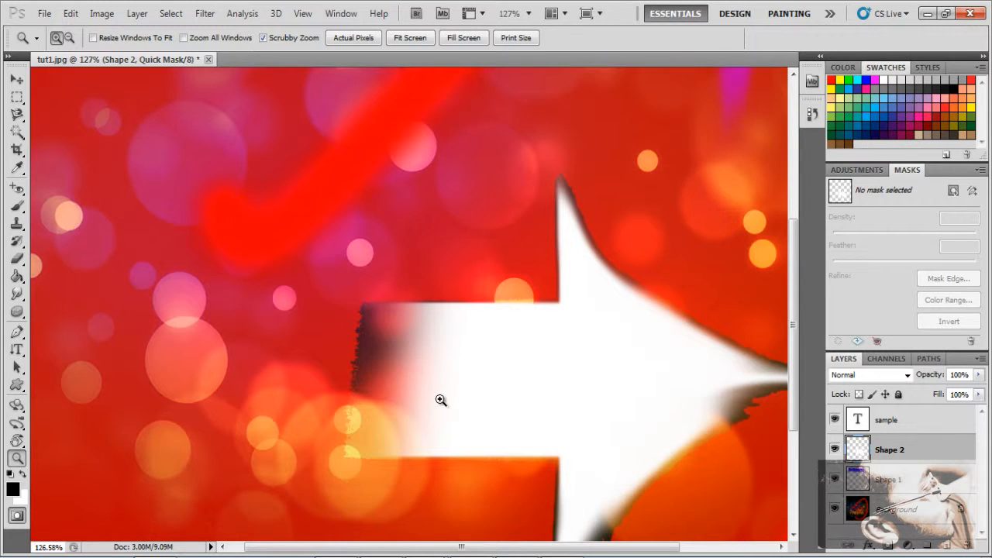
drag(591, 430, 439, 370)
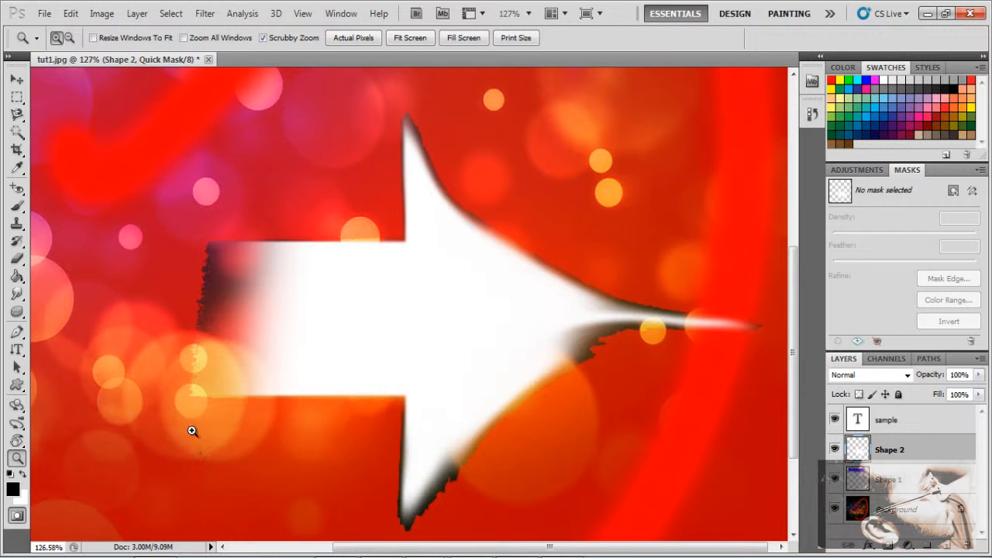
click(17, 206)
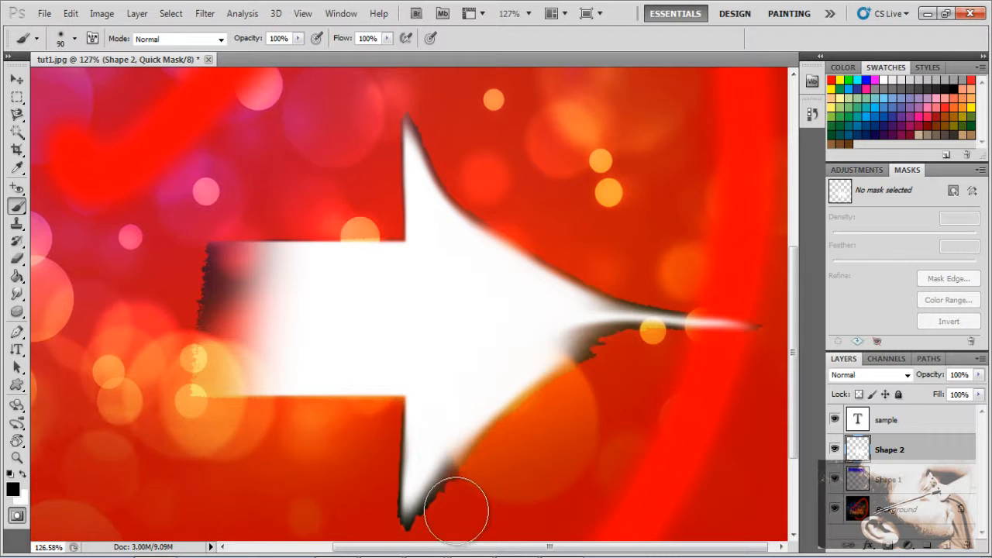
mouse_move(456, 512)
mouse_down()
mouse_move(438, 516)
mouse_move(460, 504)
mouse_move(435, 535)
mouse_up()
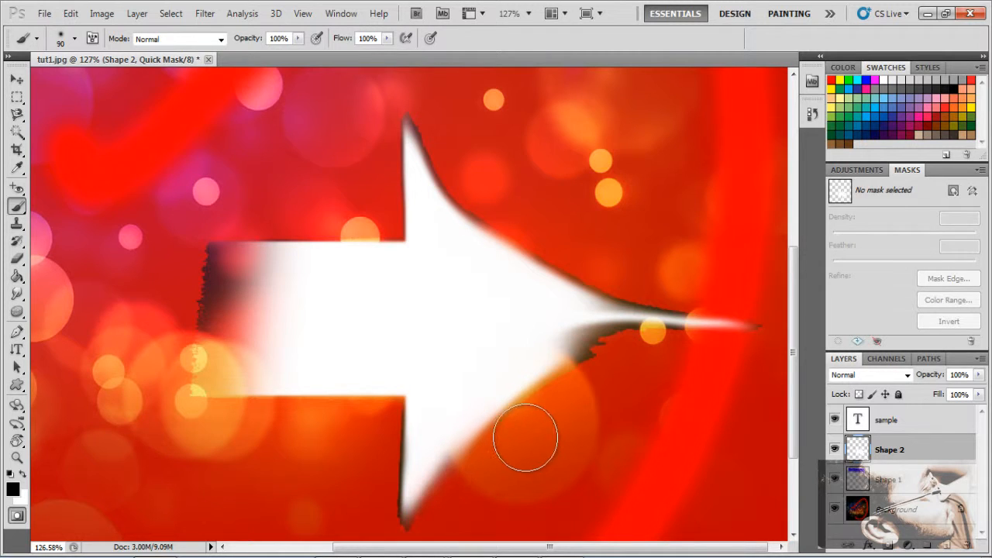
mouse_move(575, 392)
mouse_down()
mouse_move(613, 363)
mouse_move(652, 362)
mouse_move(593, 367)
mouse_move(580, 382)
mouse_move(620, 358)
mouse_move(752, 357)
mouse_up()
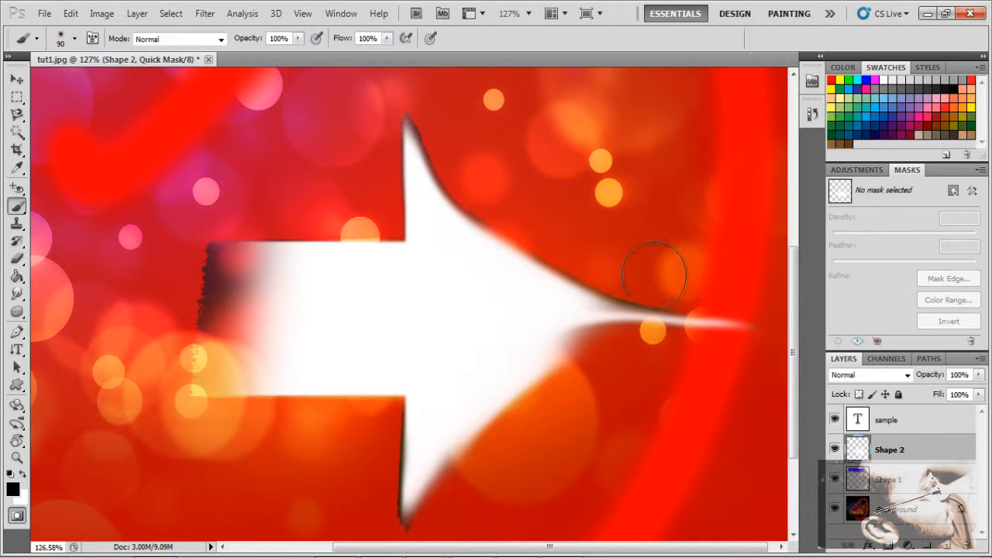
Reduce the brush to 40 px and mask out the dark fringe on the arrowhead's upper edge and the ragged tail end
key(bracketleft)
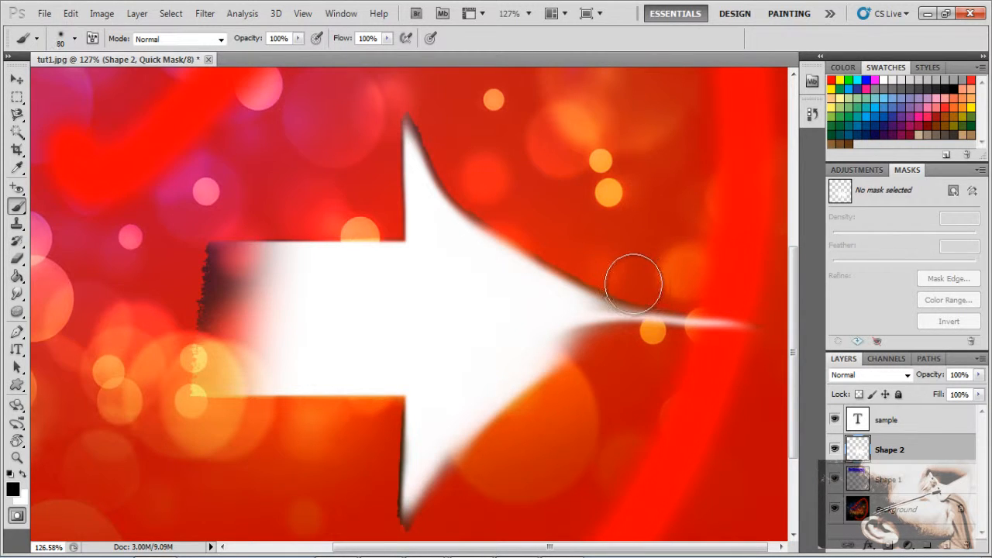
key(bracketleft)
key(bracketleft)
key(bracketleft)
key(bracketleft)
key(bracketleft)
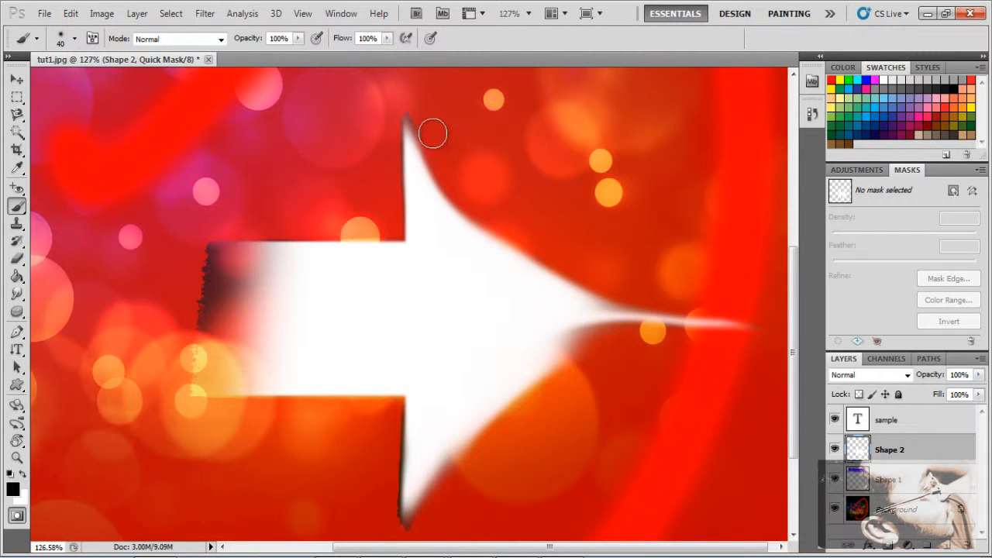
mouse_move(433, 134)
mouse_down()
mouse_move(411, 89)
mouse_move(394, 97)
mouse_move(424, 108)
mouse_move(391, 105)
mouse_up()
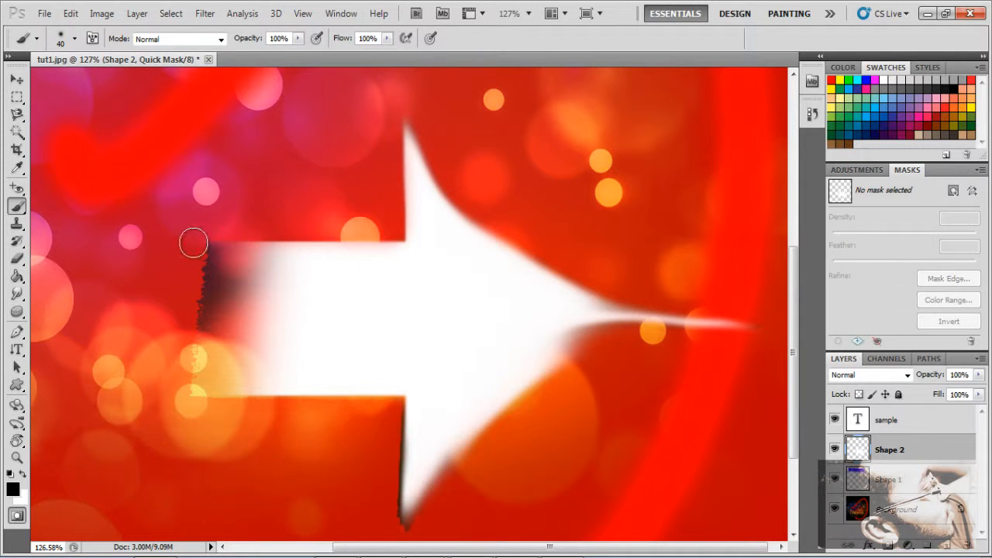
mouse_move(193, 243)
mouse_down()
mouse_move(204, 225)
mouse_move(186, 416)
mouse_up()
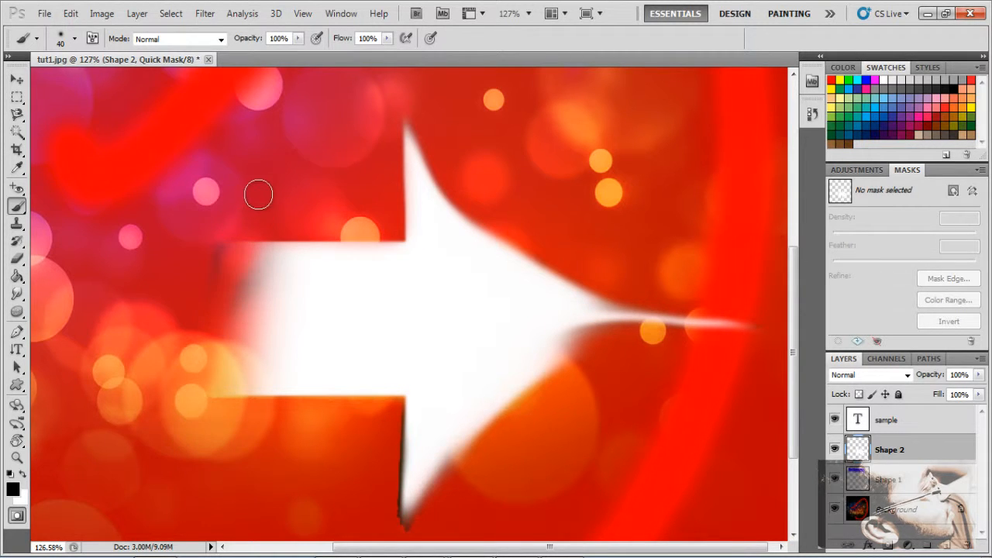
mouse_move(232, 282)
mouse_down()
mouse_move(223, 382)
mouse_move(257, 204)
mouse_move(233, 442)
mouse_move(241, 472)
mouse_move(249, 304)
mouse_move(269, 192)
mouse_up()
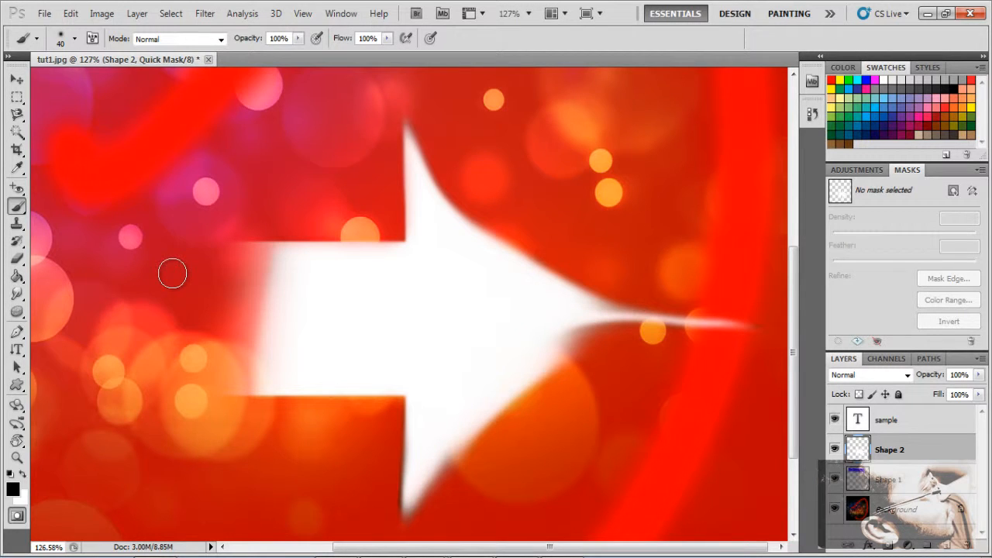
Paint white along the arrow's tail end to add it back to the selection, and exit Quick Mask mode
click(24, 475)
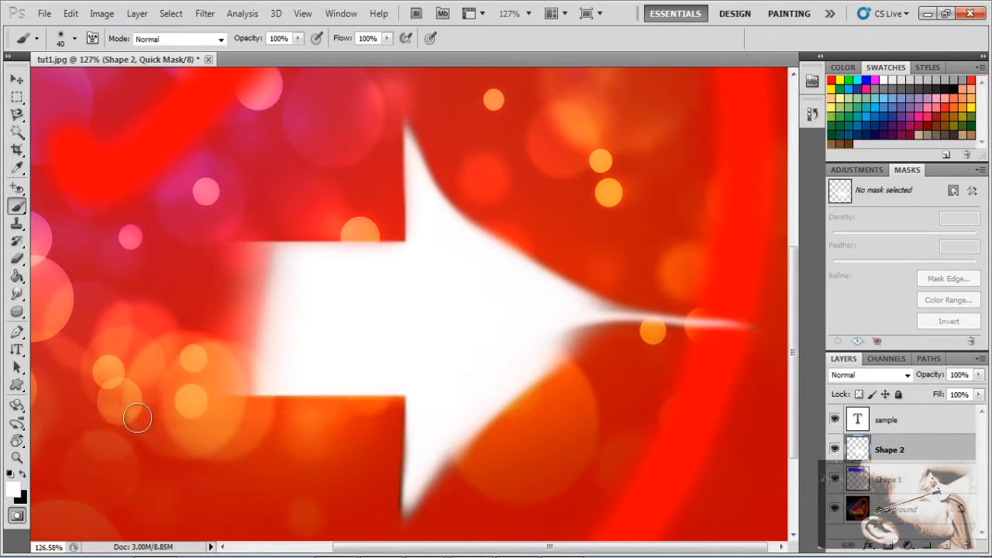
mouse_move(277, 264)
mouse_down()
mouse_move(264, 306)
mouse_move(256, 387)
mouse_up()
mouse_move(272, 303)
mouse_down()
mouse_move(272, 251)
mouse_move(267, 369)
mouse_move(269, 260)
mouse_move(256, 248)
mouse_move(259, 372)
mouse_move(256, 285)
mouse_move(249, 341)
mouse_move(258, 382)
mouse_move(324, 352)
mouse_move(302, 336)
mouse_move(263, 339)
mouse_up()
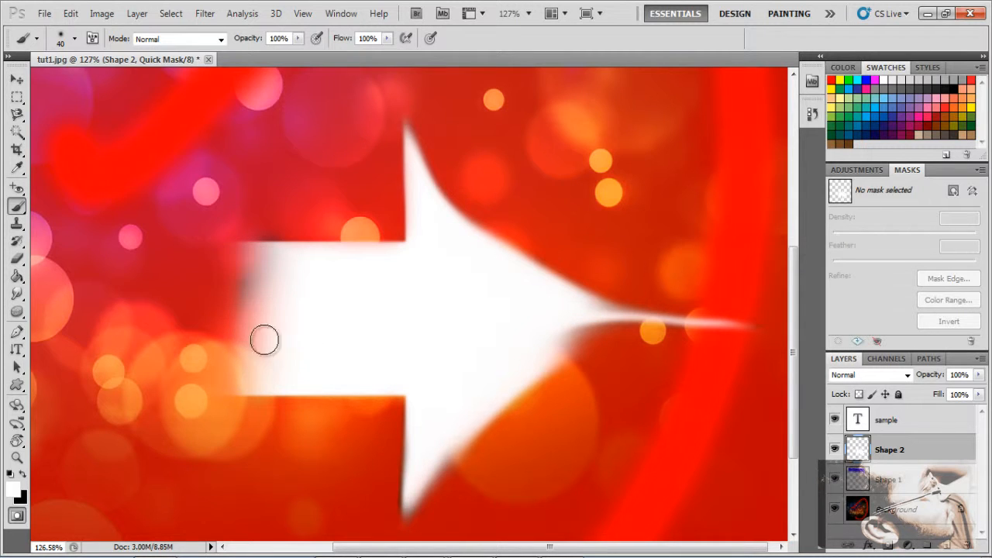
click(16, 516)
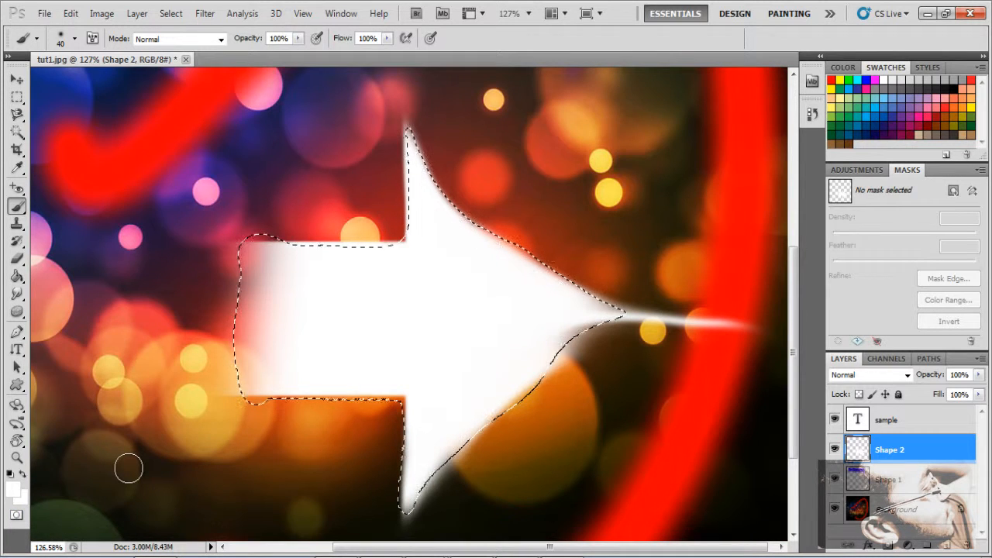
Brush white inside the selection along the arrowhead's lower slanted edge and tip with the 40 px brush
drag(484, 438, 412, 527)
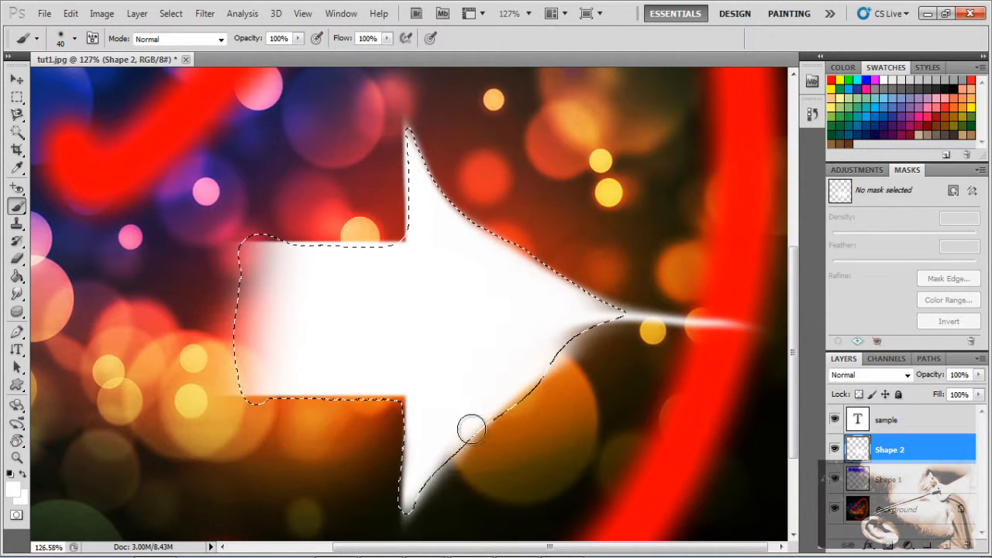
drag(632, 308, 605, 399)
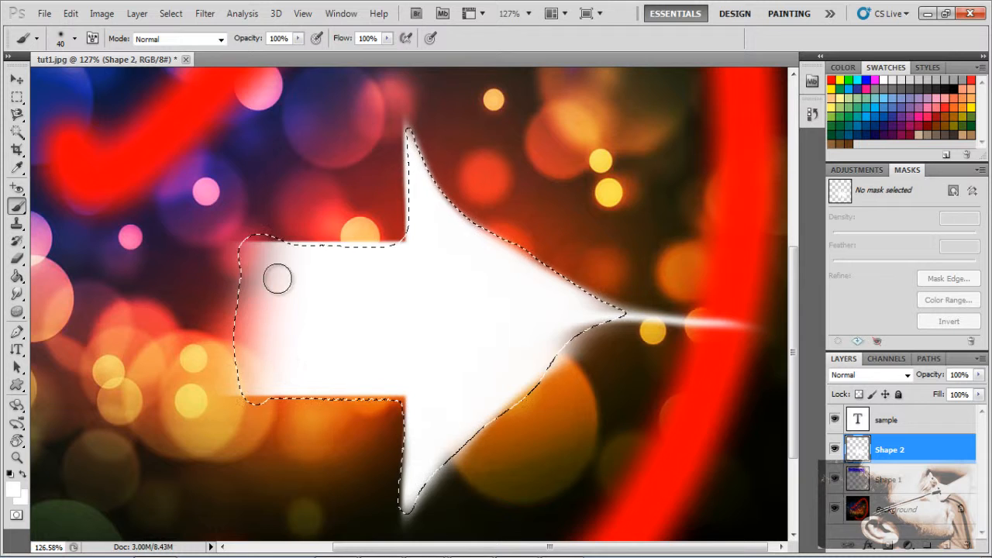